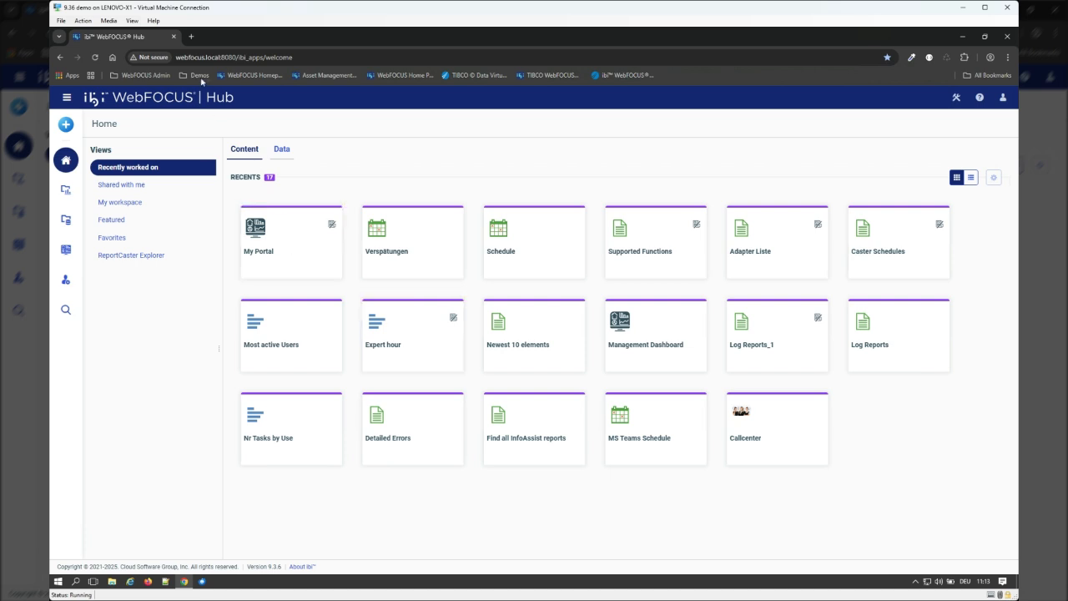
Step: Open the Portals folder under Content in the WebFOCUS 9 workspace
left_click(66, 190)
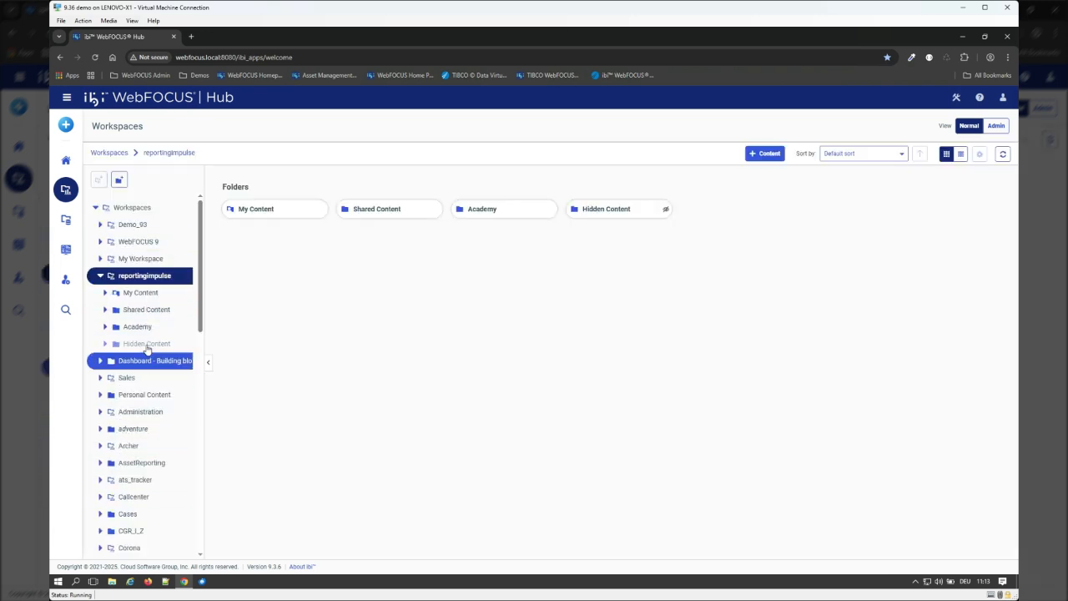
left_click(142, 242)
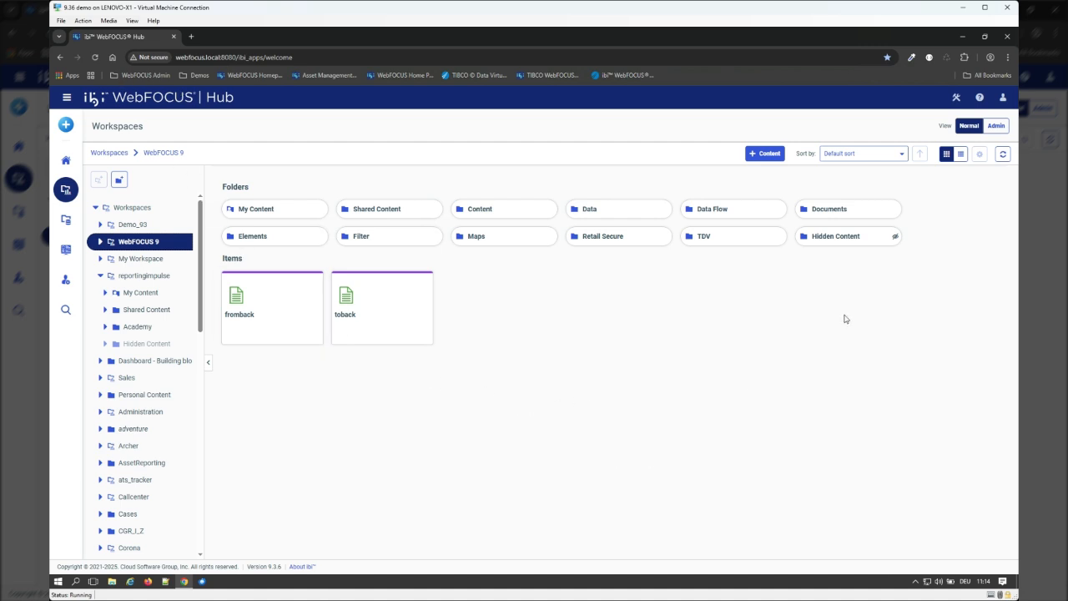
left_click(539, 210)
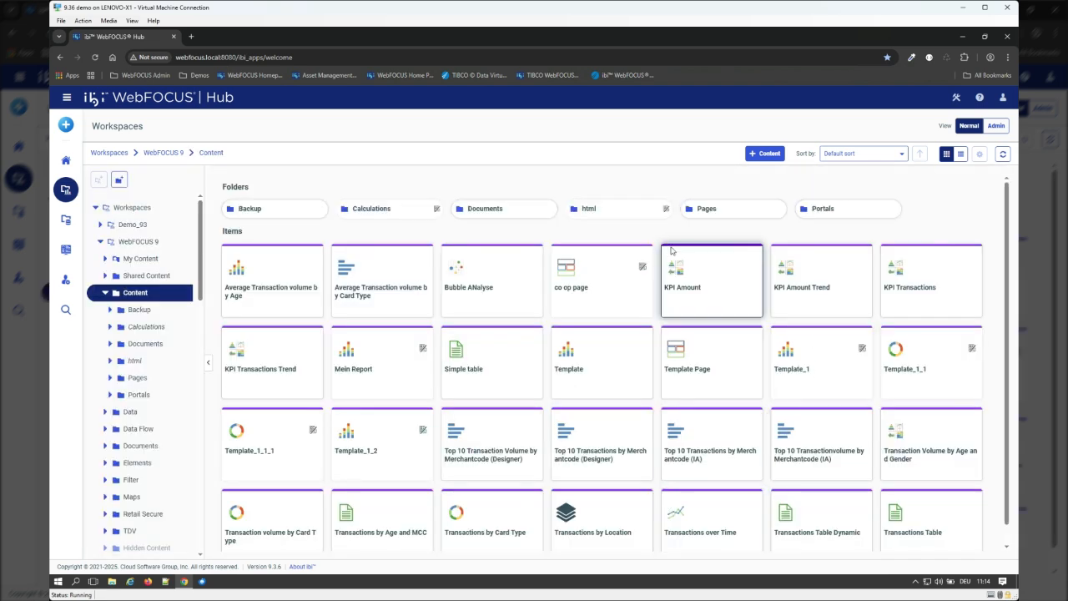
left_click(837, 216)
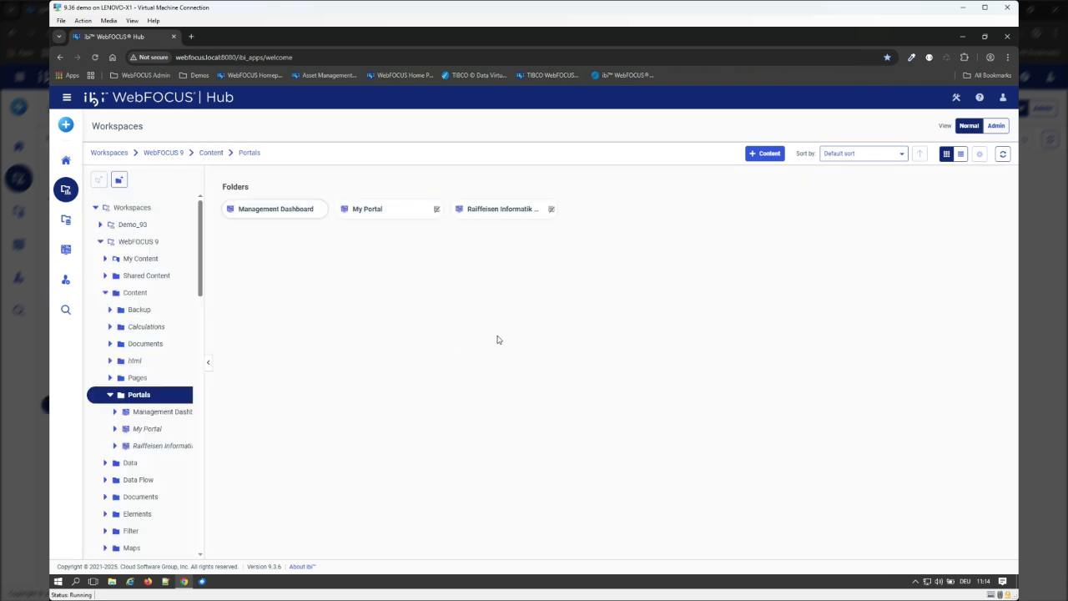
Step: Run the Management Dashboard portal to view its layout, and return to the Hub
right_click(298, 214)
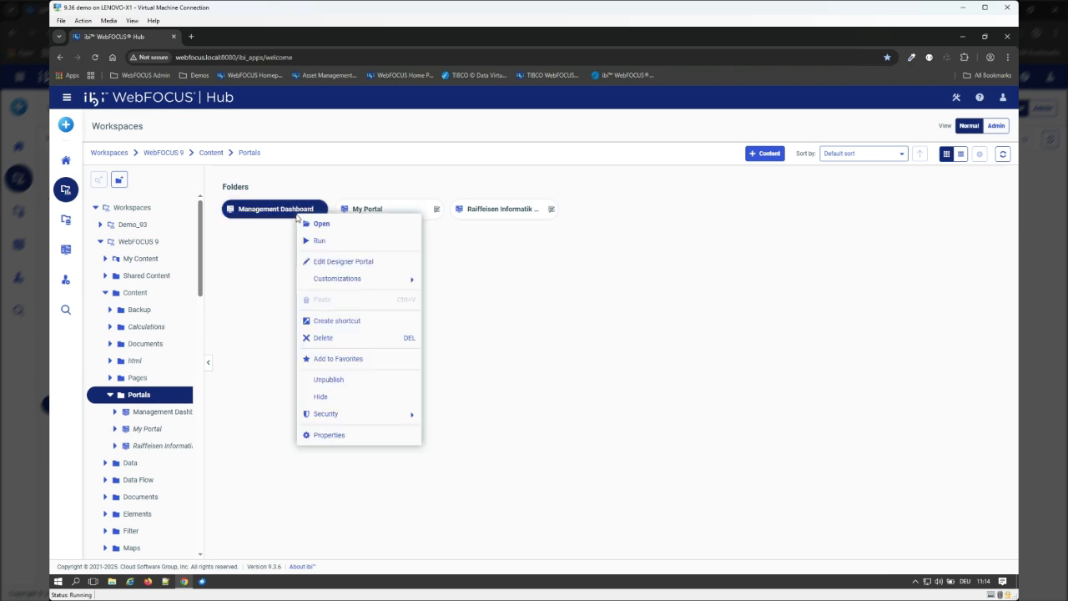
left_click(343, 241)
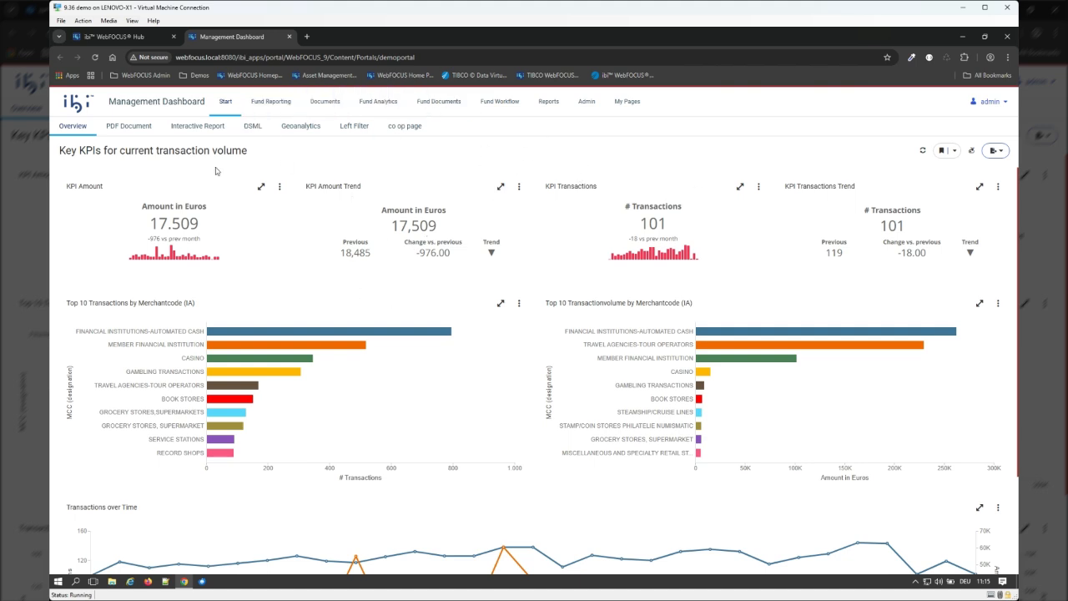
left_click(123, 38)
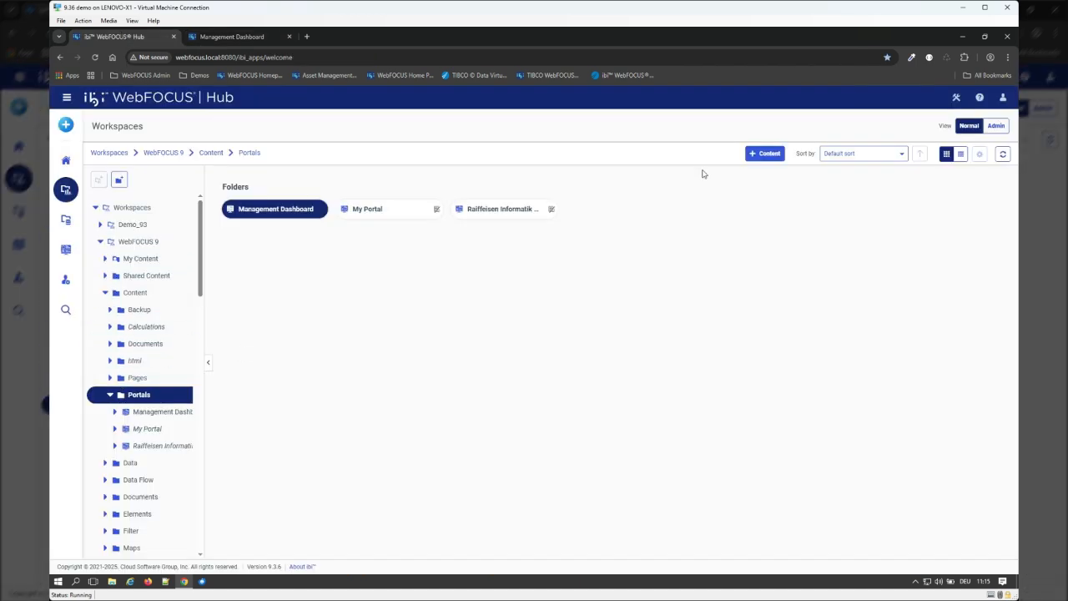
Step: Create a new portal titled "Hub Like Portal" in the Portals folder
left_click(773, 156)
mouse_move(785, 190)
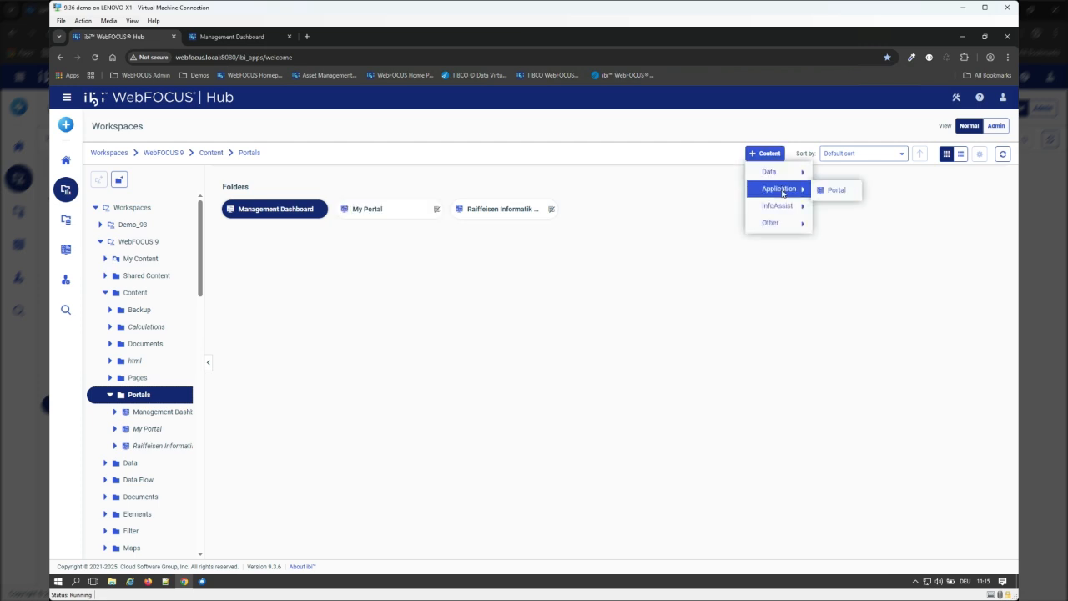
left_click(837, 190)
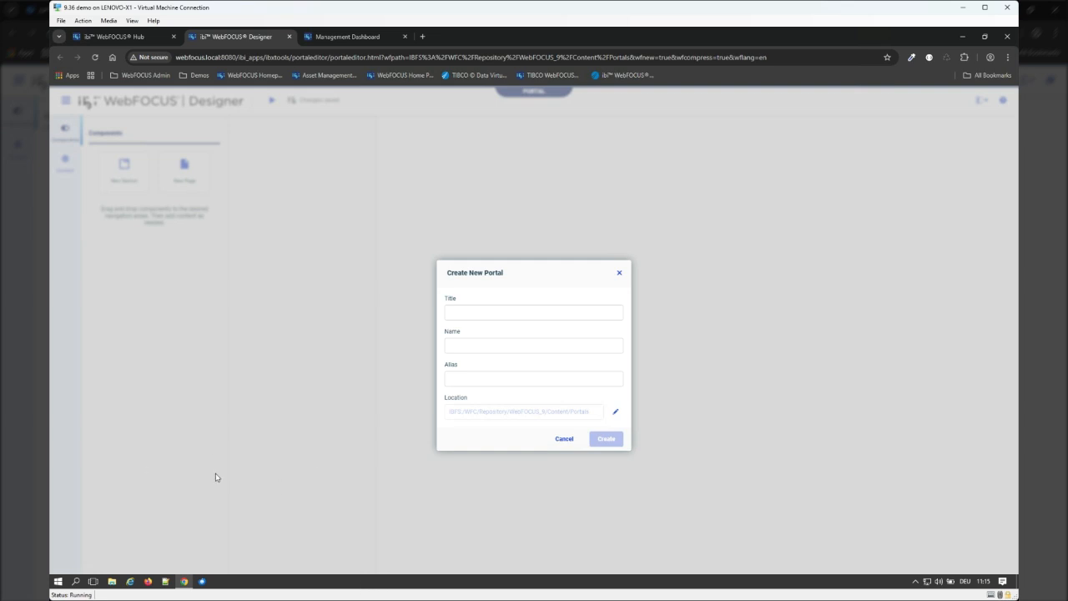
left_click(498, 313)
type("Hub Like Portal")
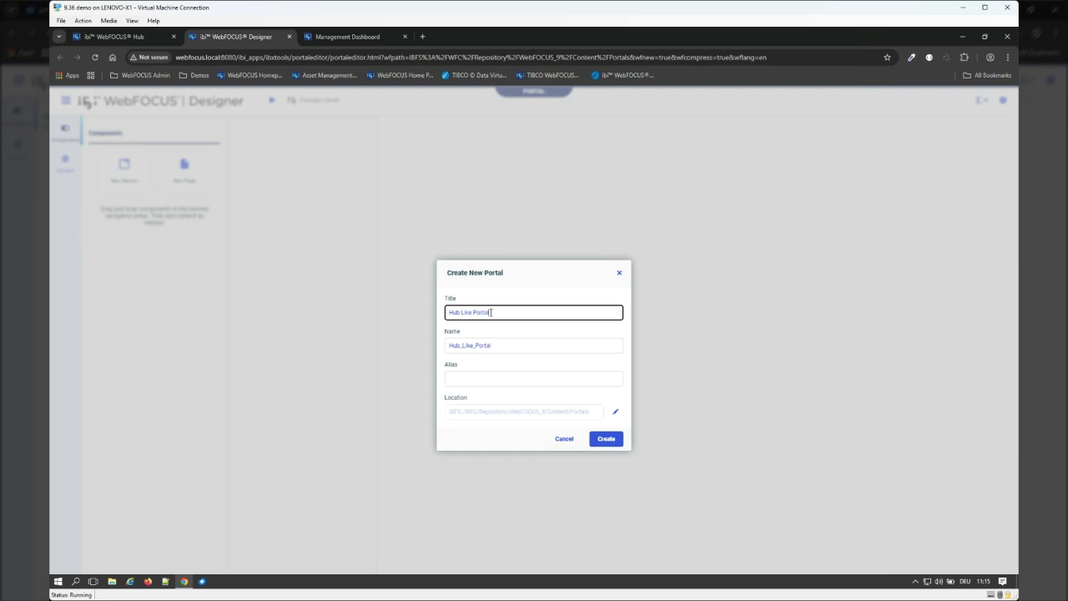
left_click(613, 442)
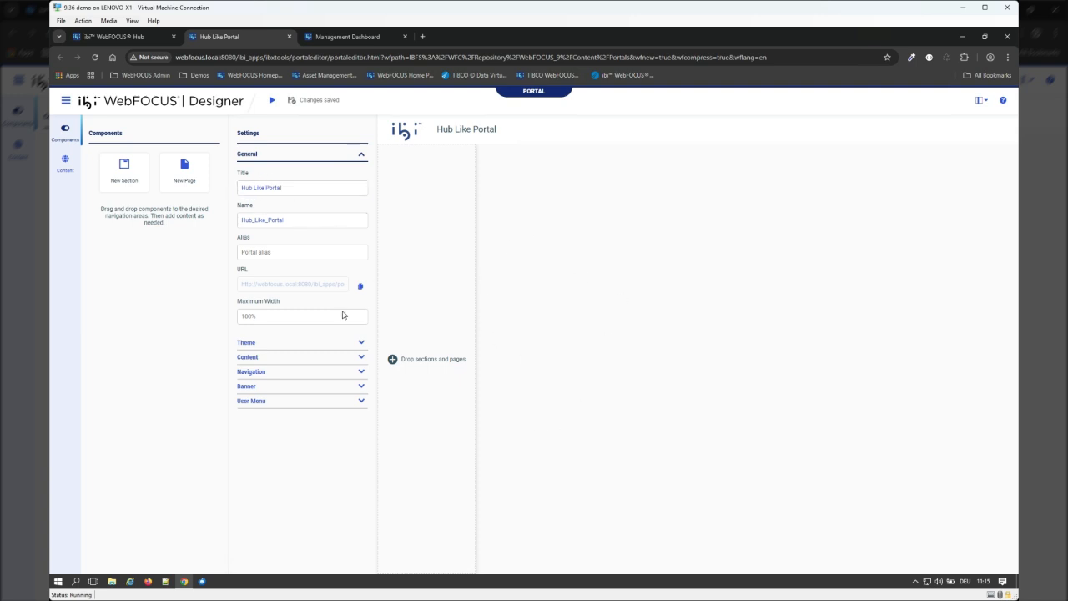
Step: Set the portal's theme to Fintoso Financial and run a preview of the portal before returning to its editor
left_click(254, 344)
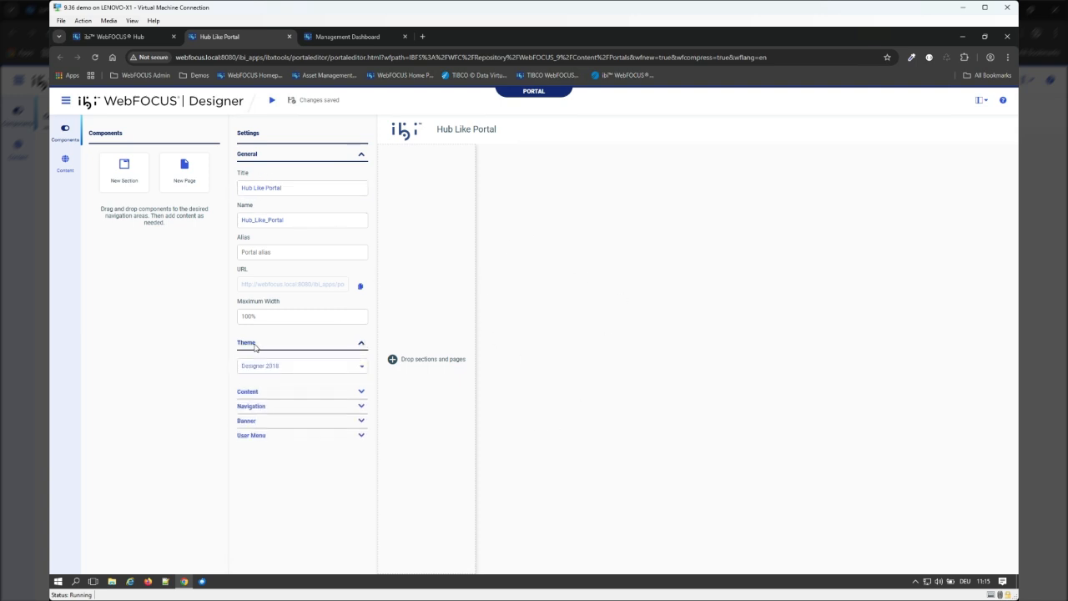
left_click(303, 369)
scroll(334, 457, "down", 5)
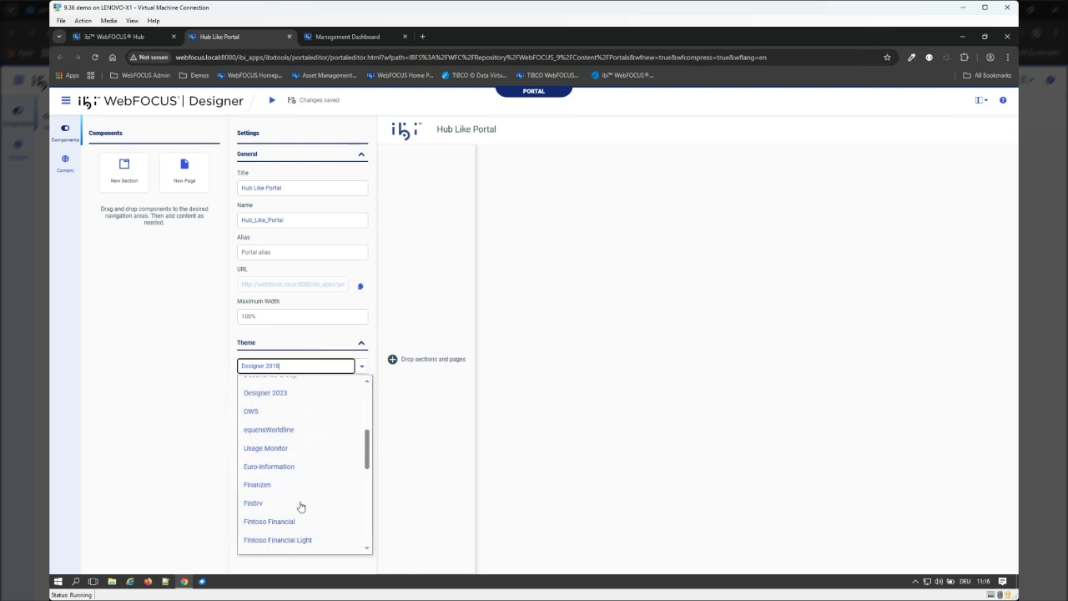
scroll(282, 430, "up", 3)
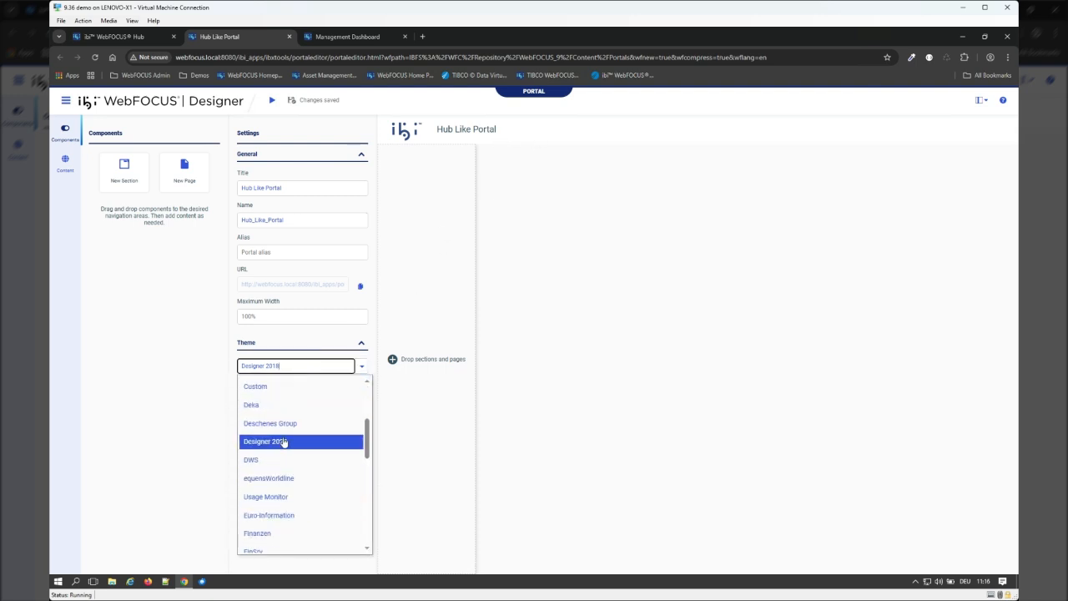
scroll(284, 492, "down", 1)
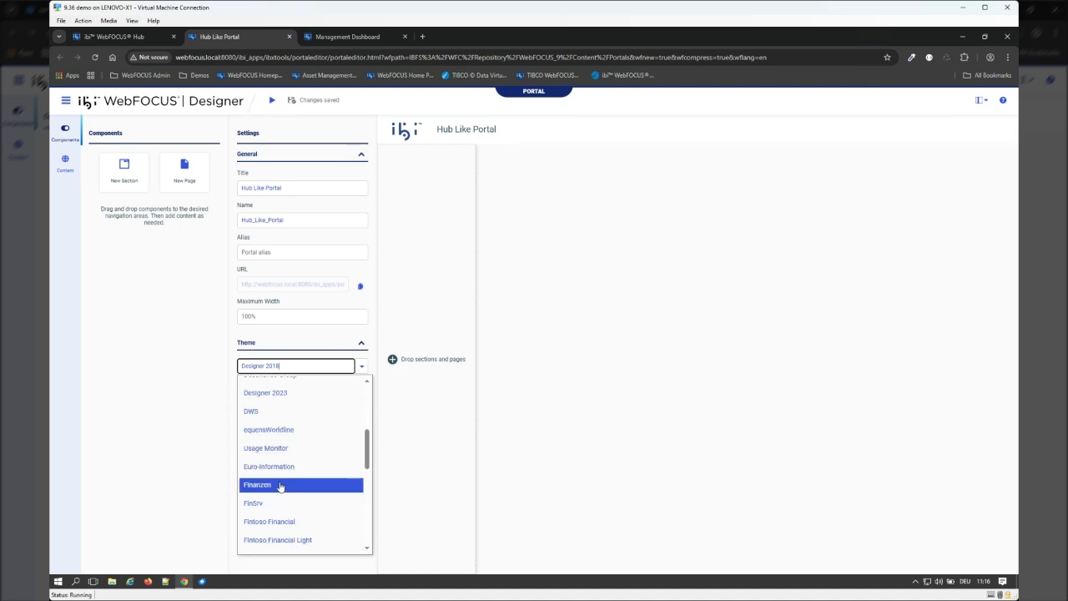
left_click(291, 485)
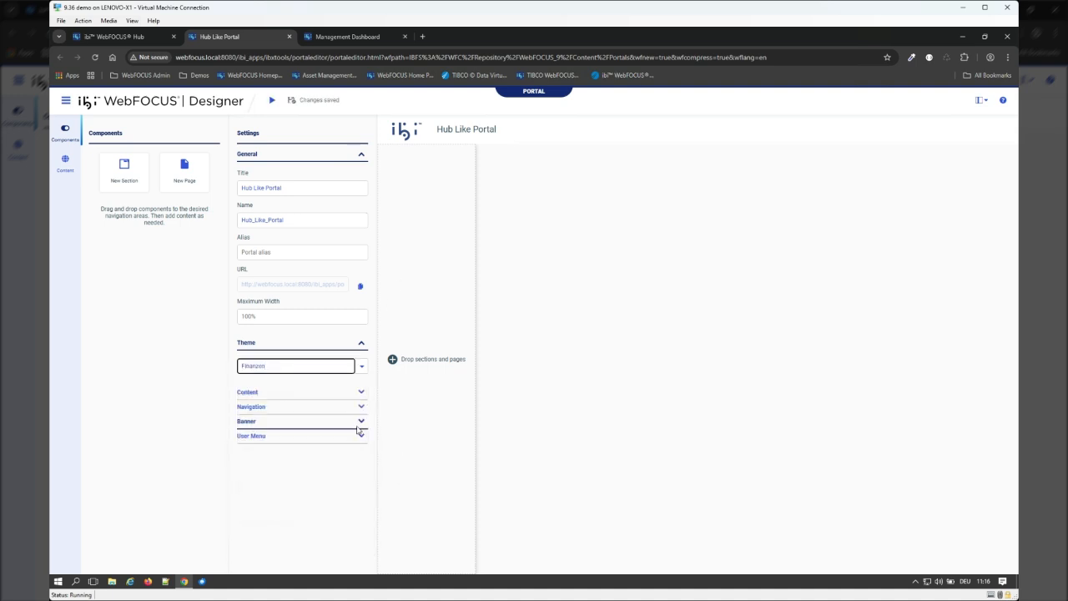
left_click(360, 367)
scroll(320, 521, "down", 1)
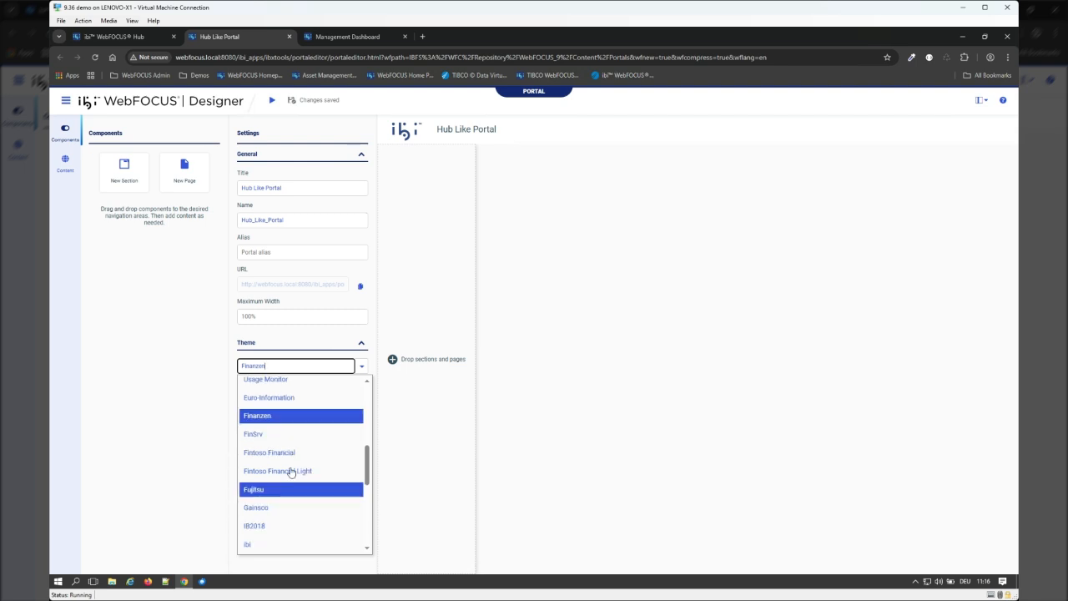
left_click(287, 458)
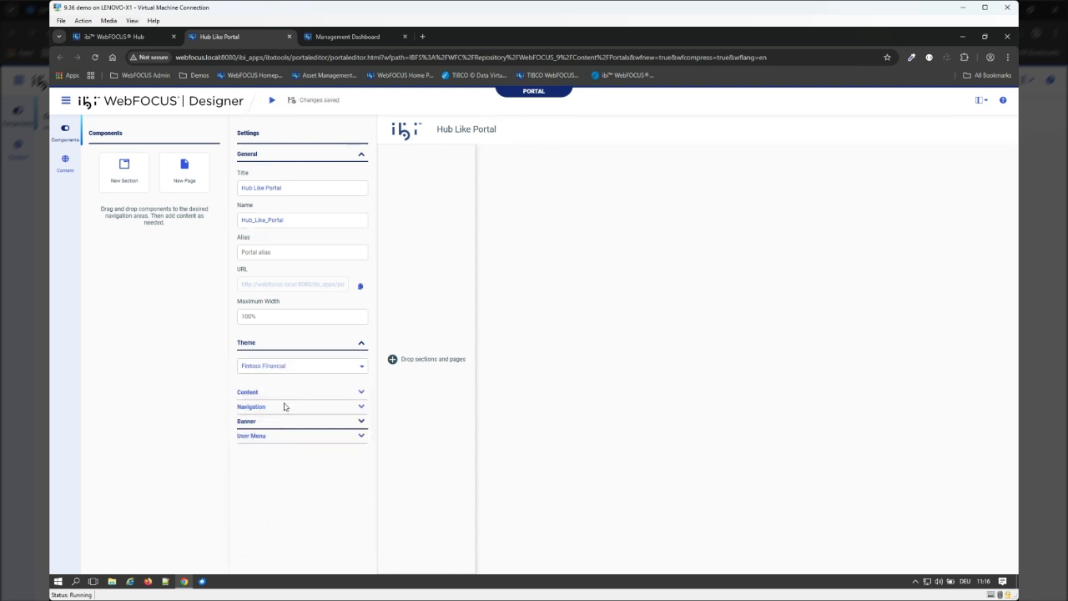
left_click(271, 102)
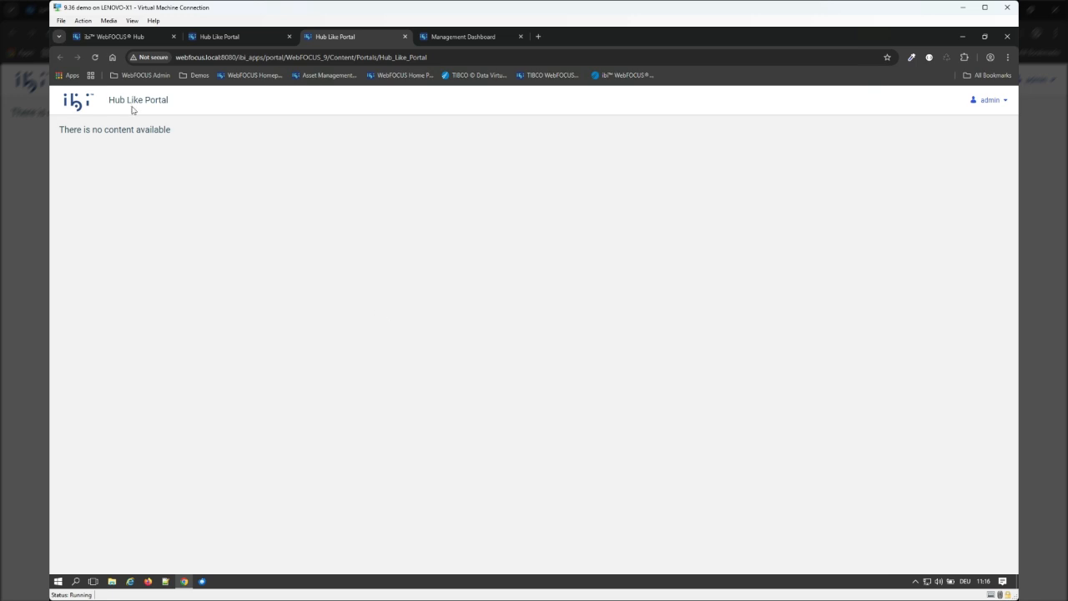
left_click(213, 40)
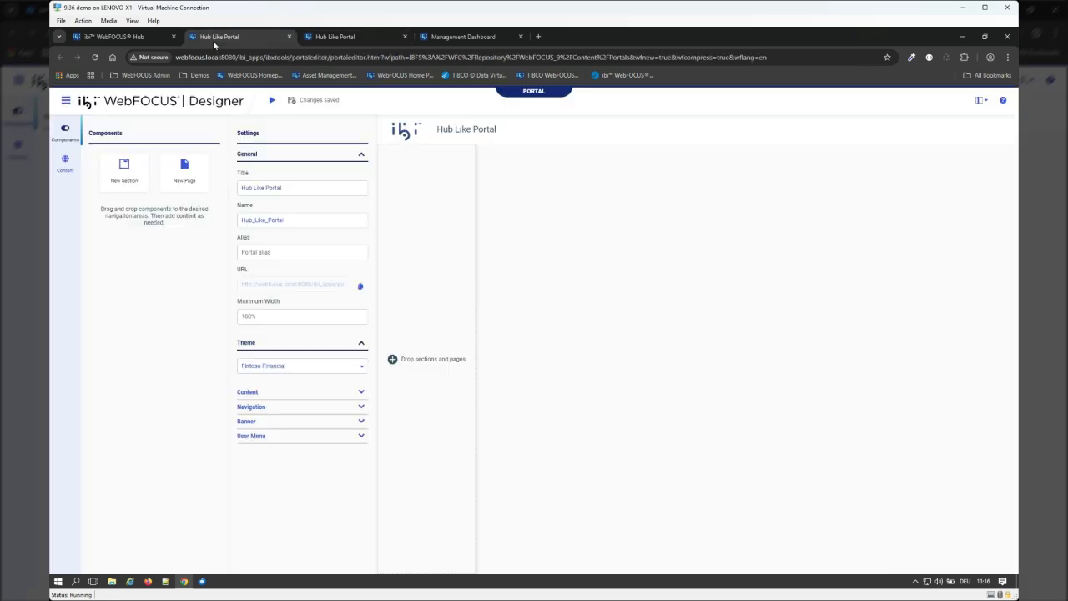
Step: Enable a custom banner logo and assign the fintoso image from the WebFOCUS 9 Hidden Content Images folder
left_click(251, 420)
scroll(297, 440, "down", 1)
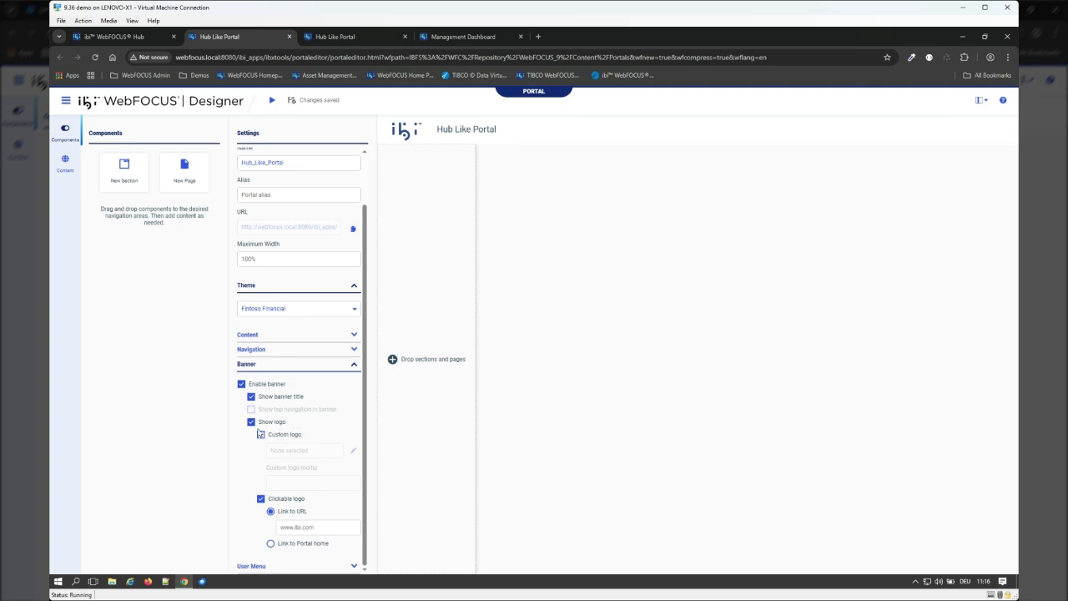
left_click(261, 434)
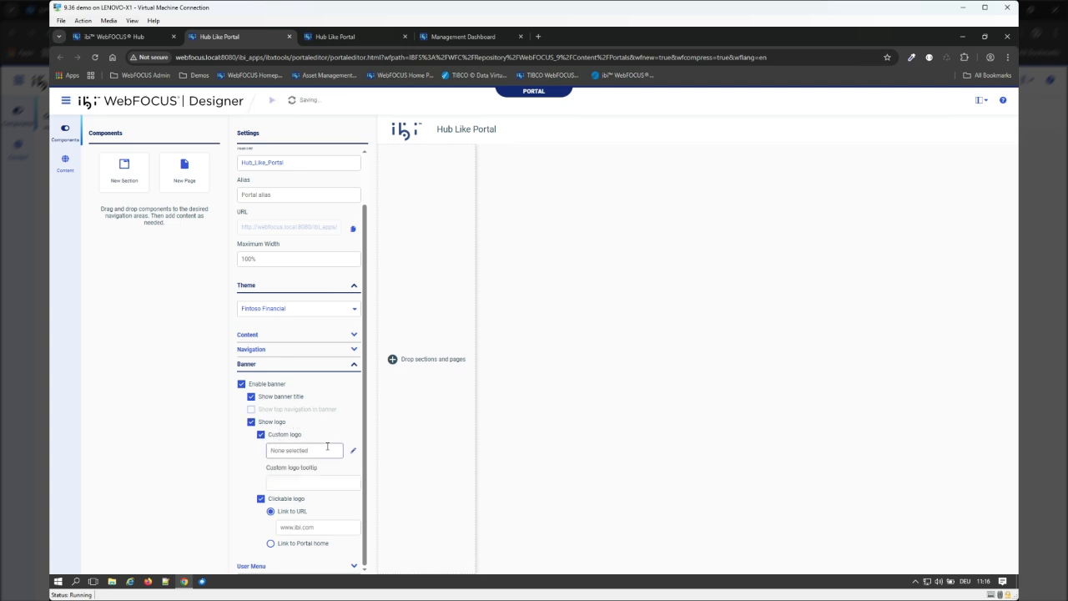
left_click(352, 450)
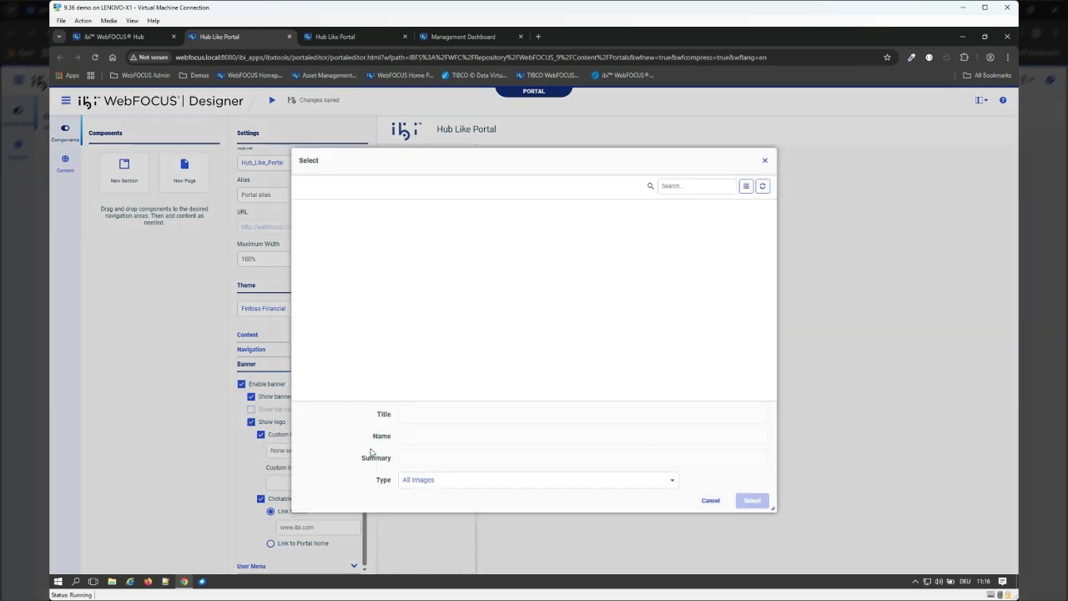
left_click(370, 185)
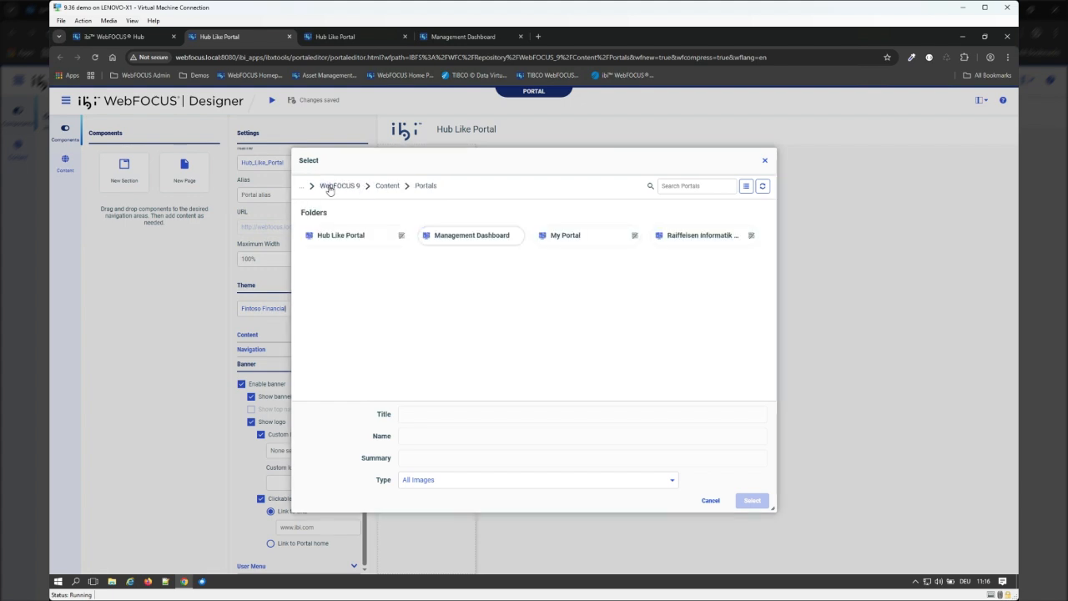
left_click(327, 185)
double_click(706, 294)
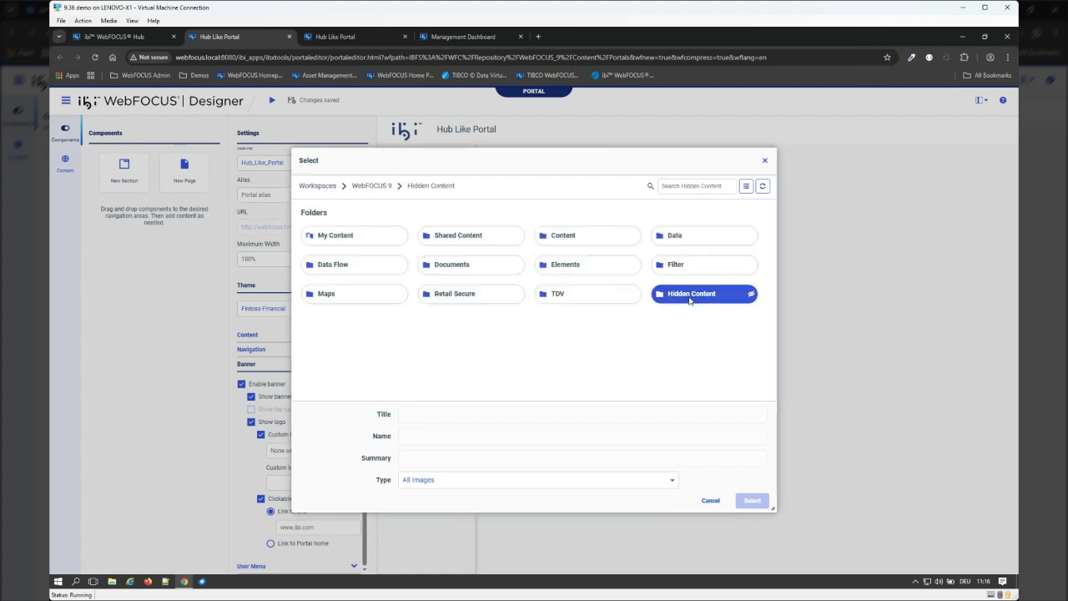
double_click(455, 235)
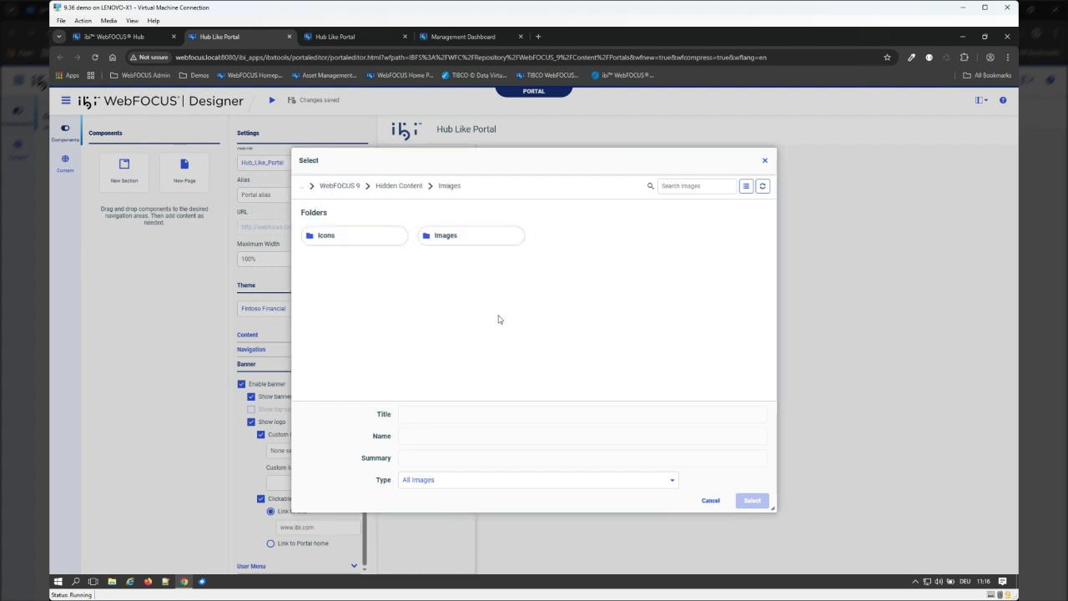
scroll(495, 312, "down", 3)
scroll(501, 317, "down", 2)
scroll(510, 323, "up", 5)
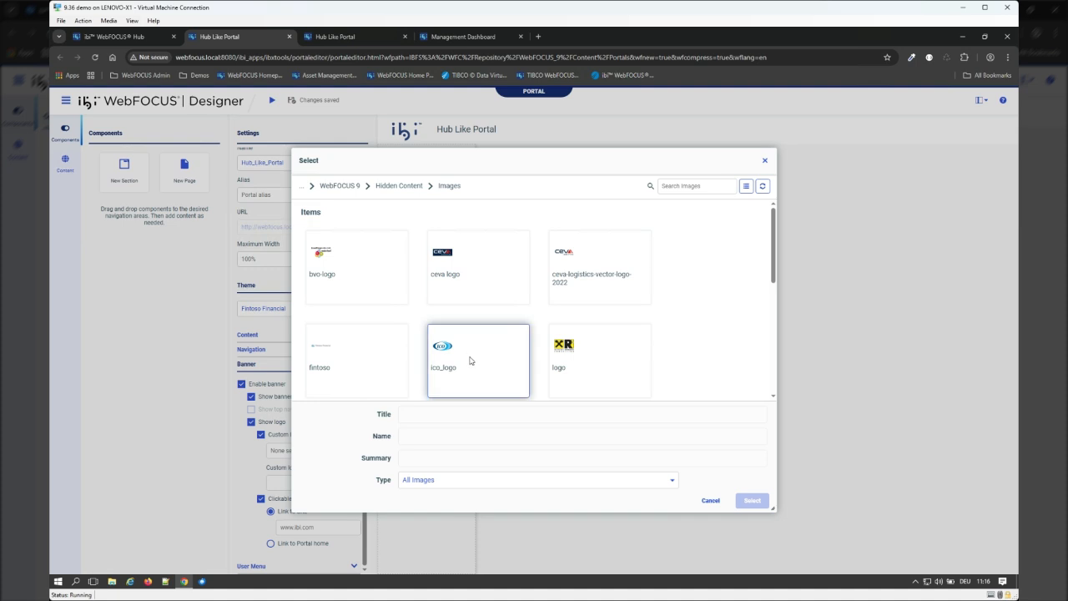
double_click(349, 374)
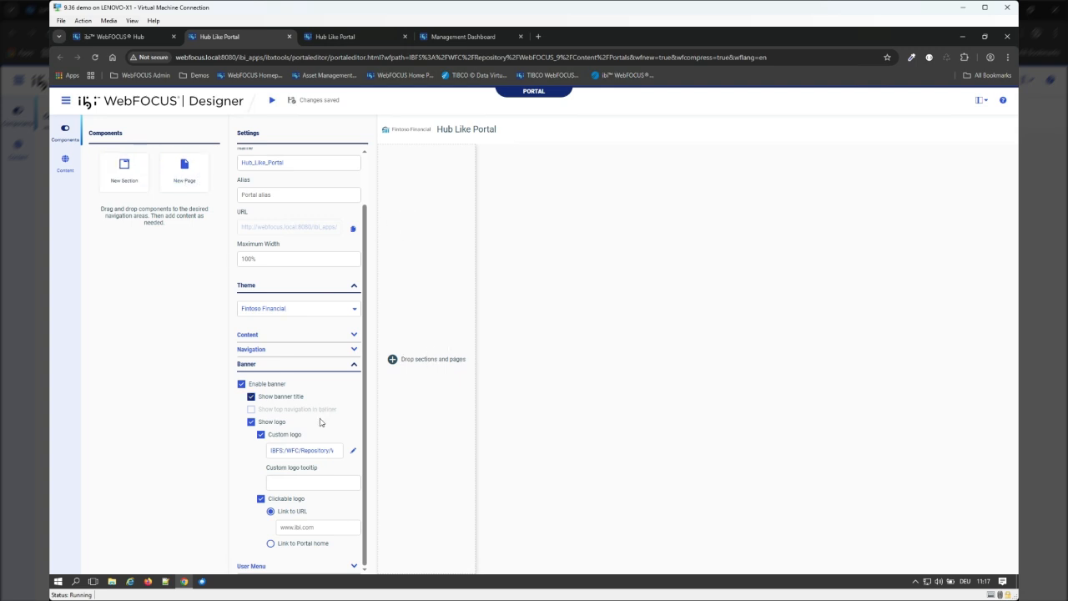
Step: Set the portal to Top Navigation and add the Overview page from the WebFOCUS 9 Content Pages folder as a link
left_click(269, 353)
left_click(331, 400)
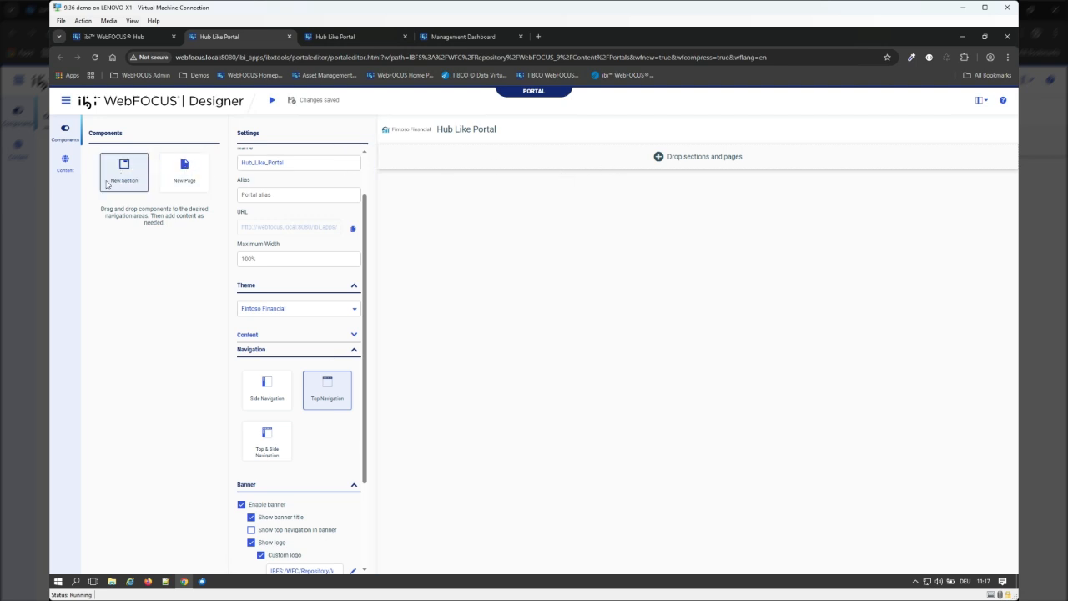
left_click(65, 160)
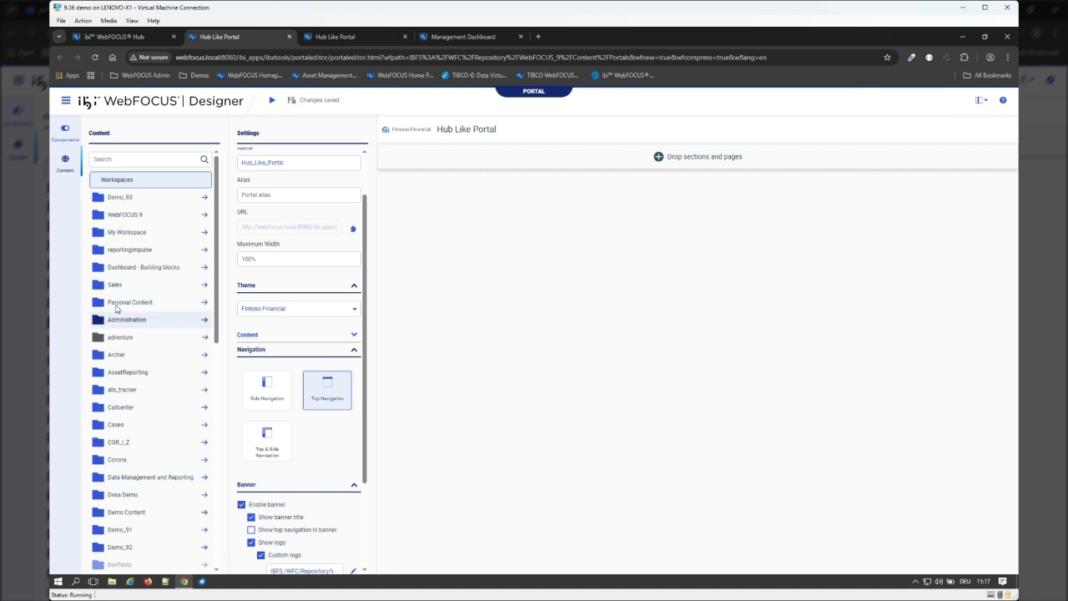
left_click(136, 214)
left_click(130, 232)
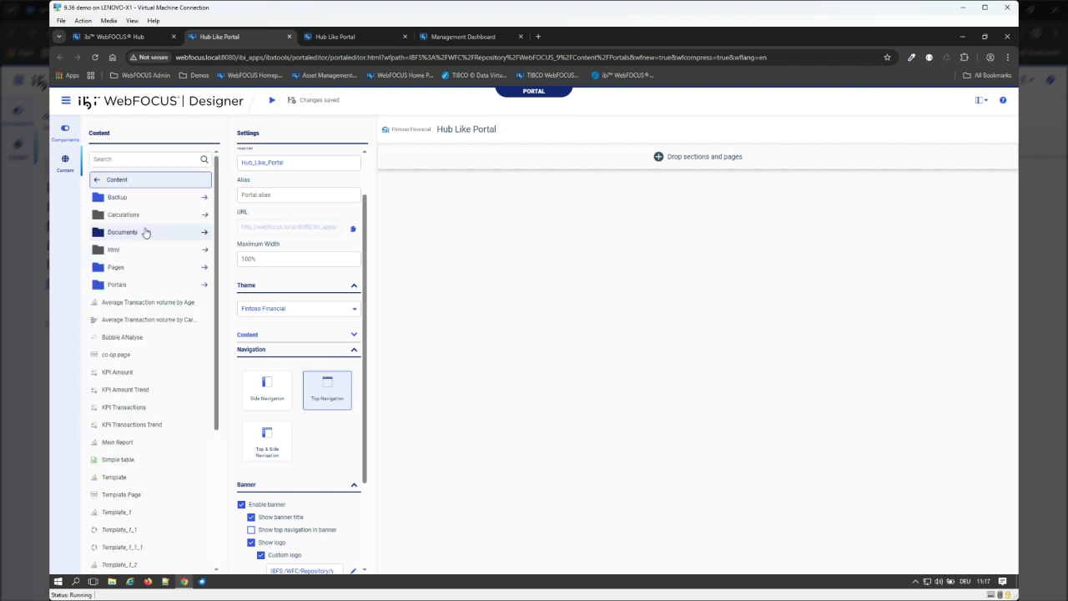
left_click(142, 271)
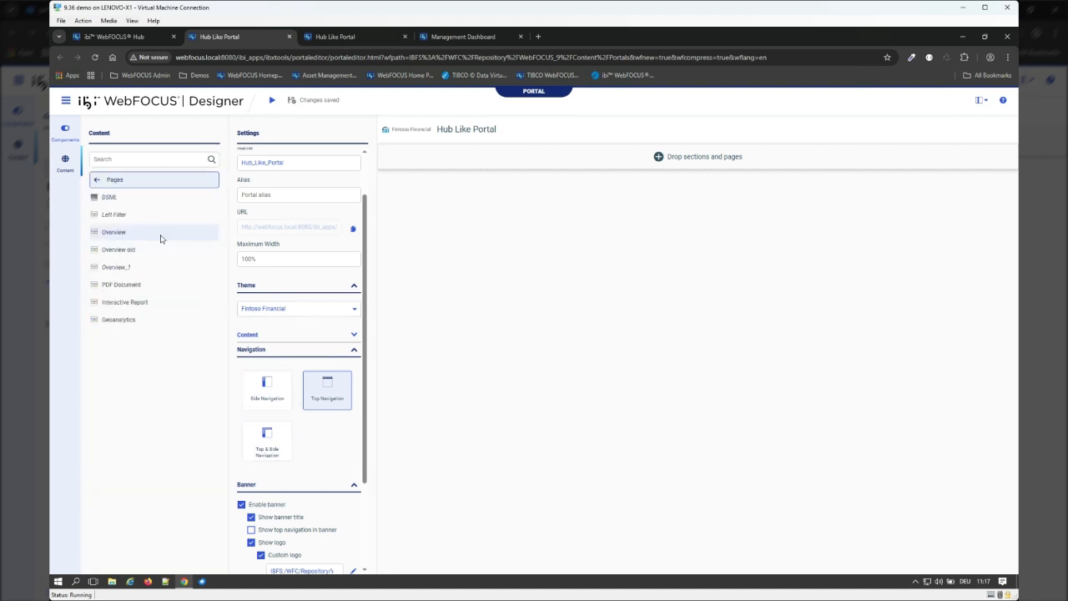
left_click_drag(140, 232, 519, 160)
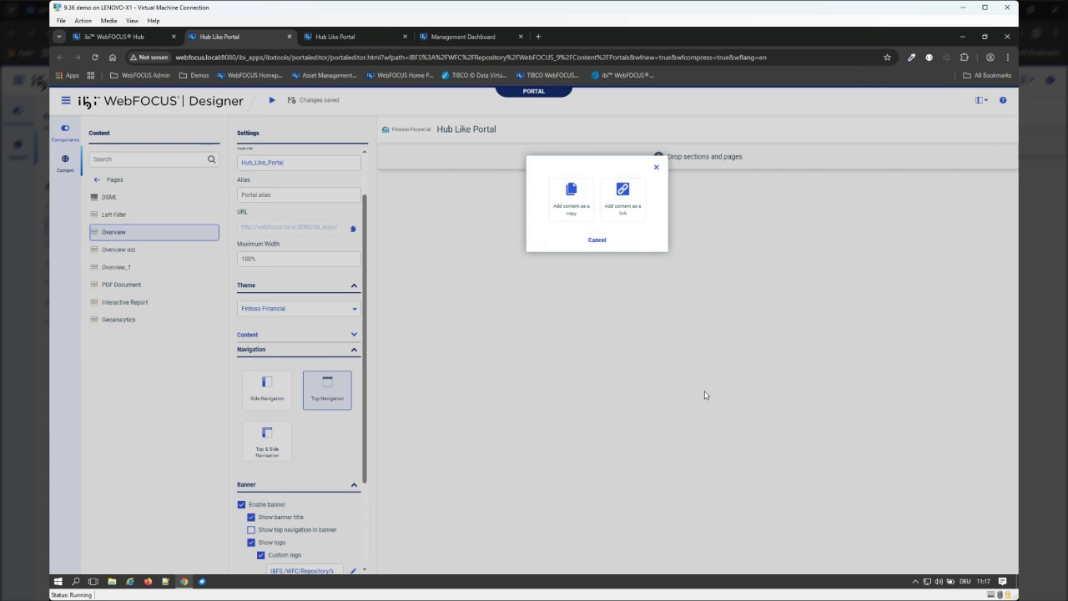
left_click(622, 198)
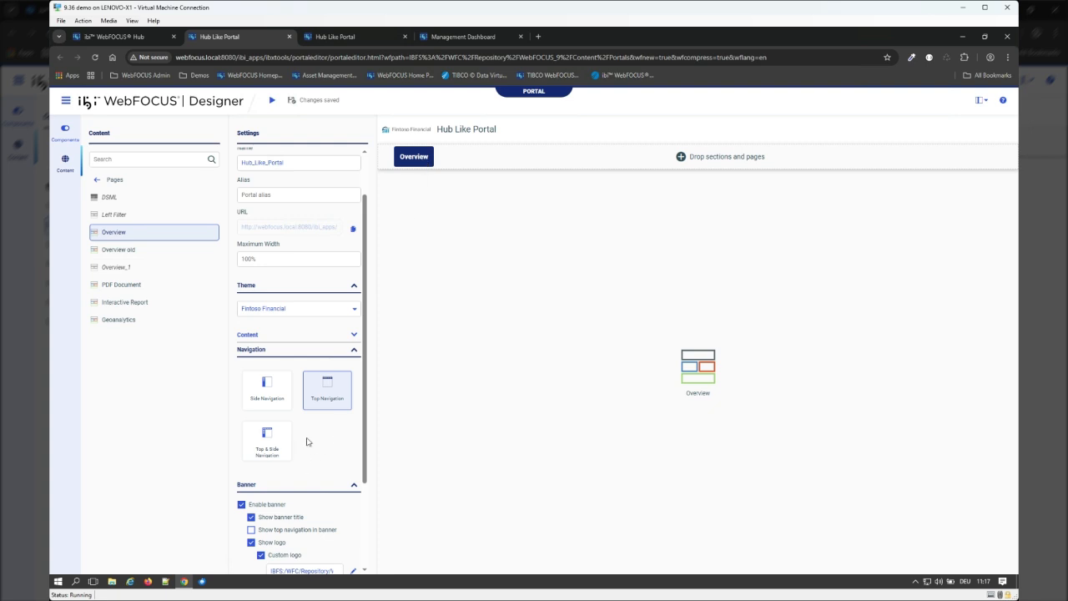
Step: Run the portal, view its Overview page and inspect the entries of the admin user menu
scroll(304, 467, "down", 3)
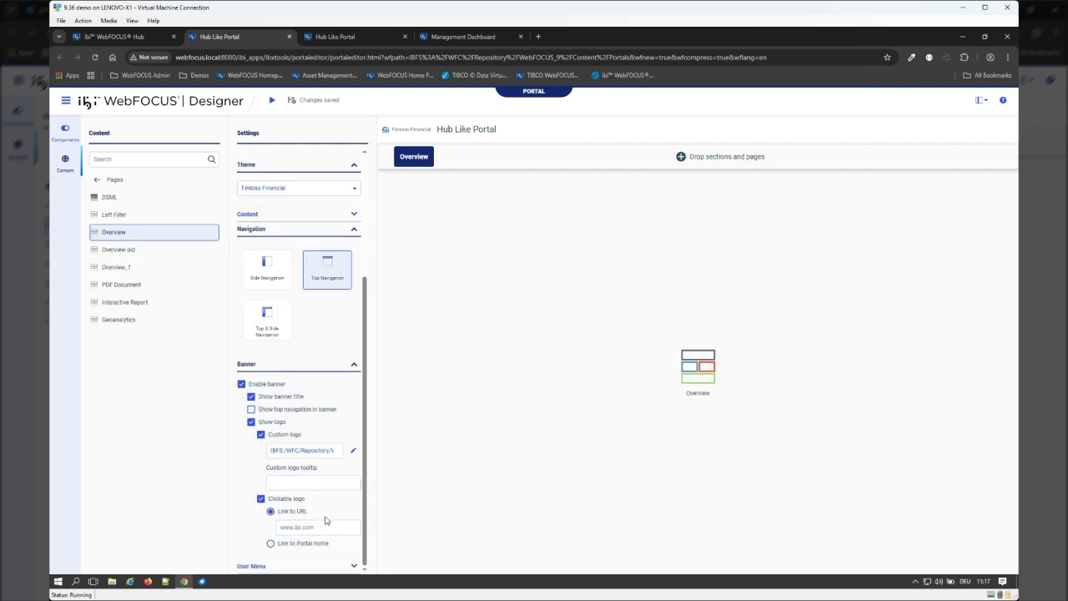
scroll(303, 282, "up", 5)
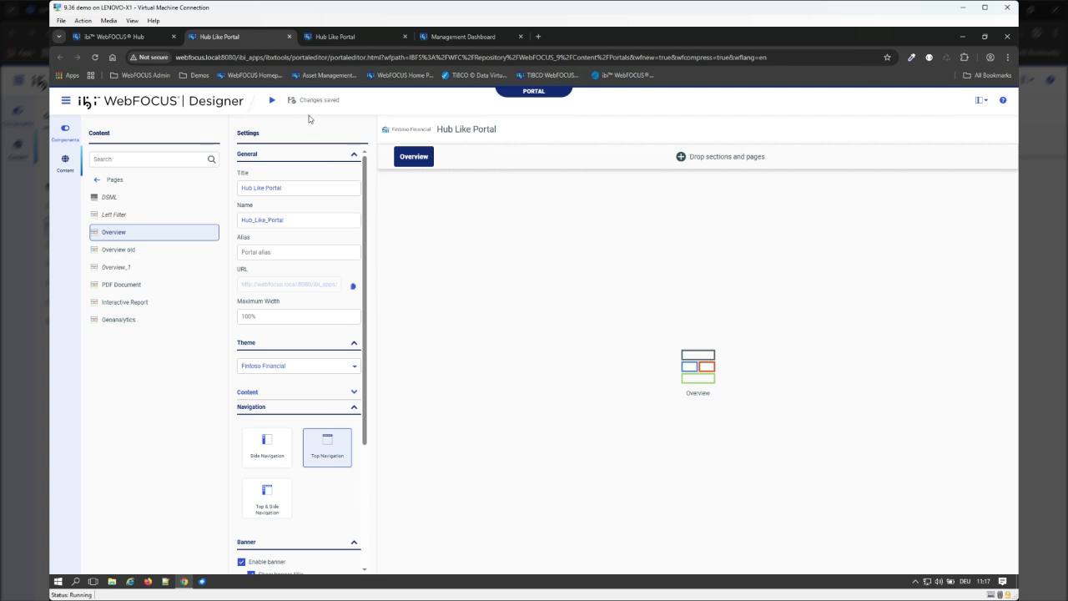
left_click(271, 100)
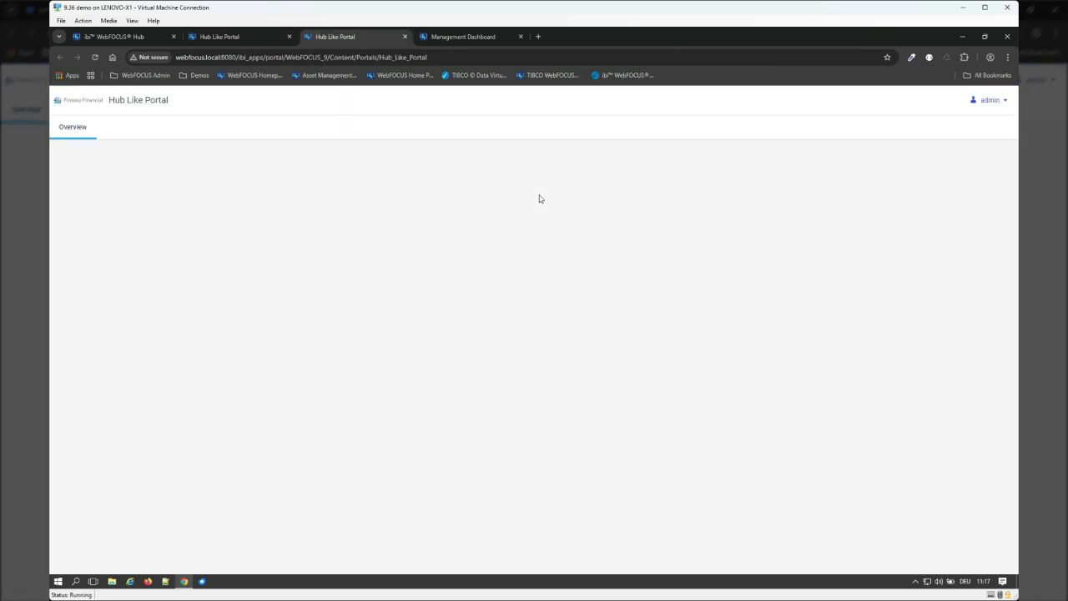
left_click(87, 127)
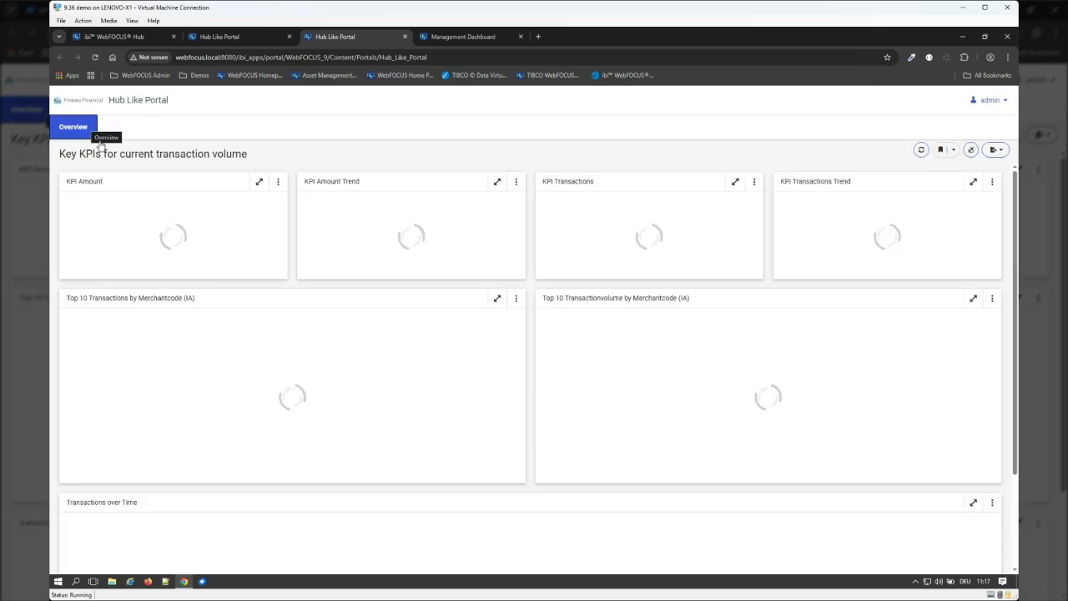
left_click(991, 113)
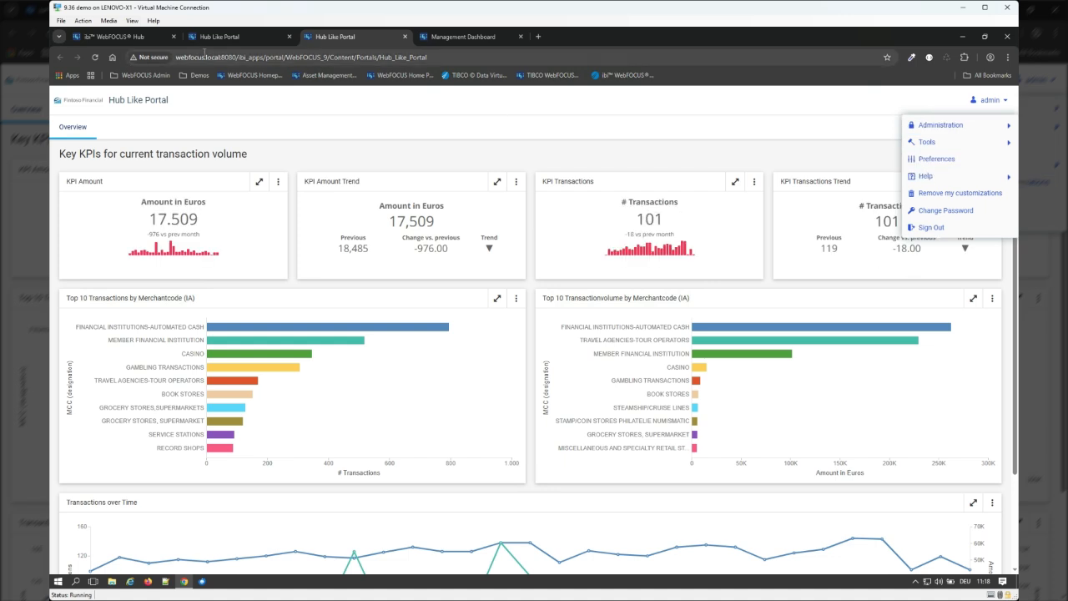
Step: In the portal's user menu settings, disable Administration, Tools, Preferences, Help, Remove my customizations and Change password, keeping only Sign out
left_click(258, 38)
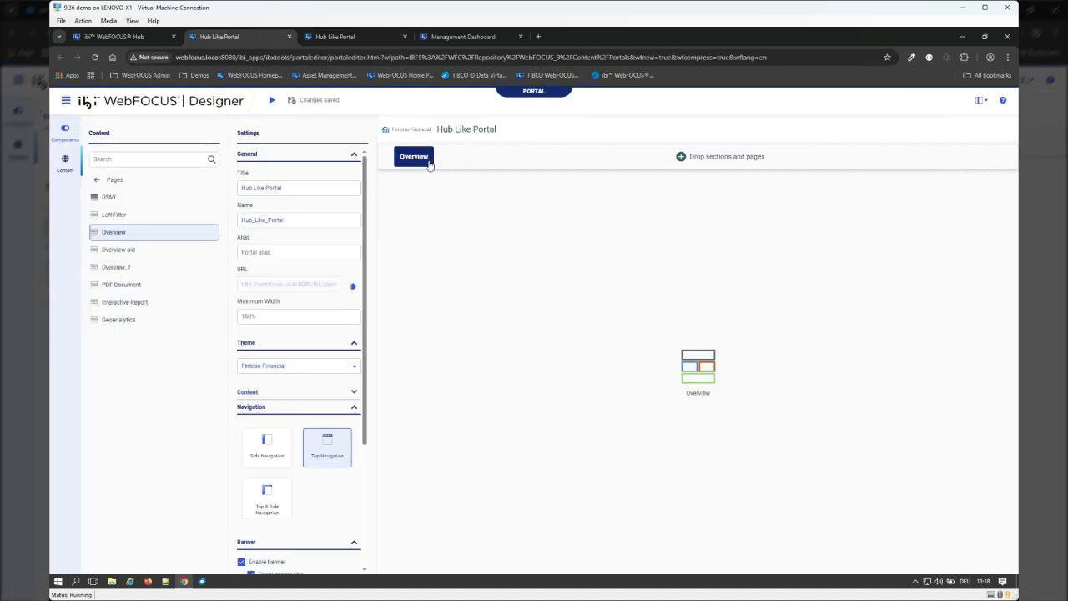
scroll(275, 442, "down", 2)
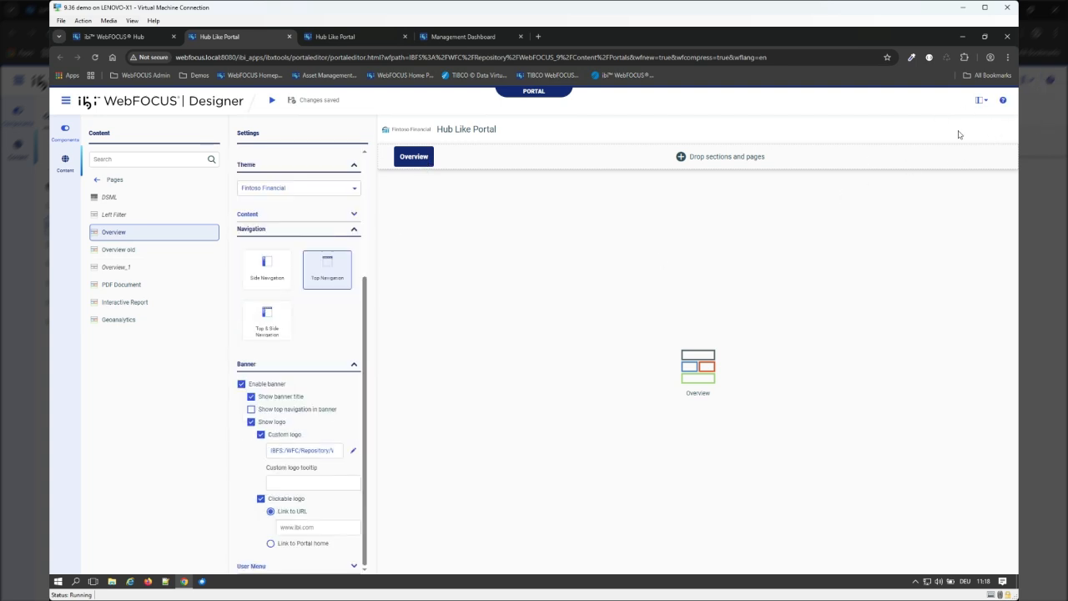
left_click(258, 565)
scroll(326, 506, "down", 2)
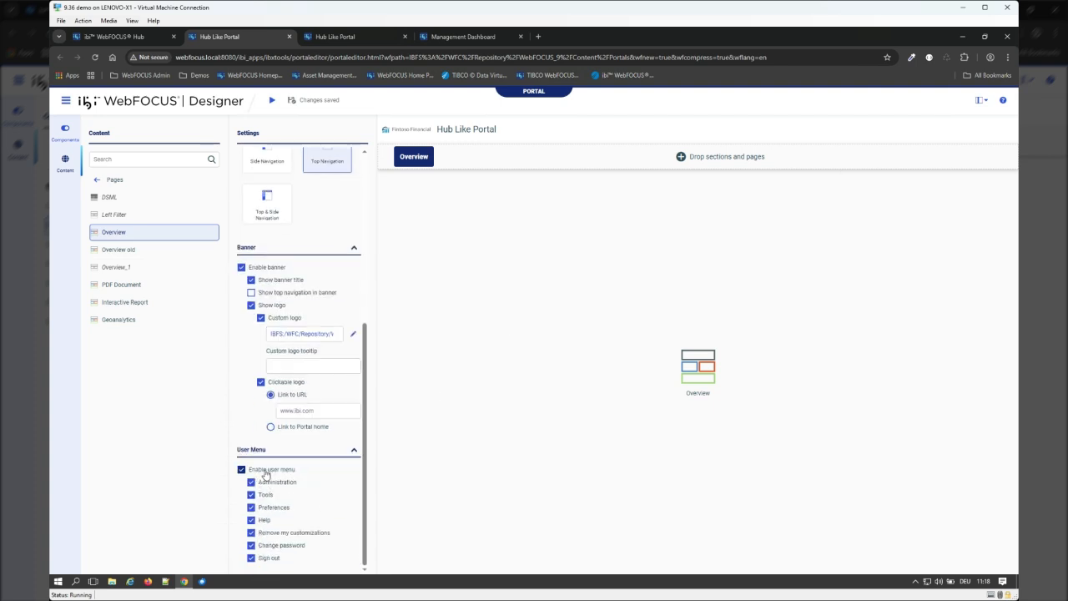
left_click(272, 548)
left_click(271, 521)
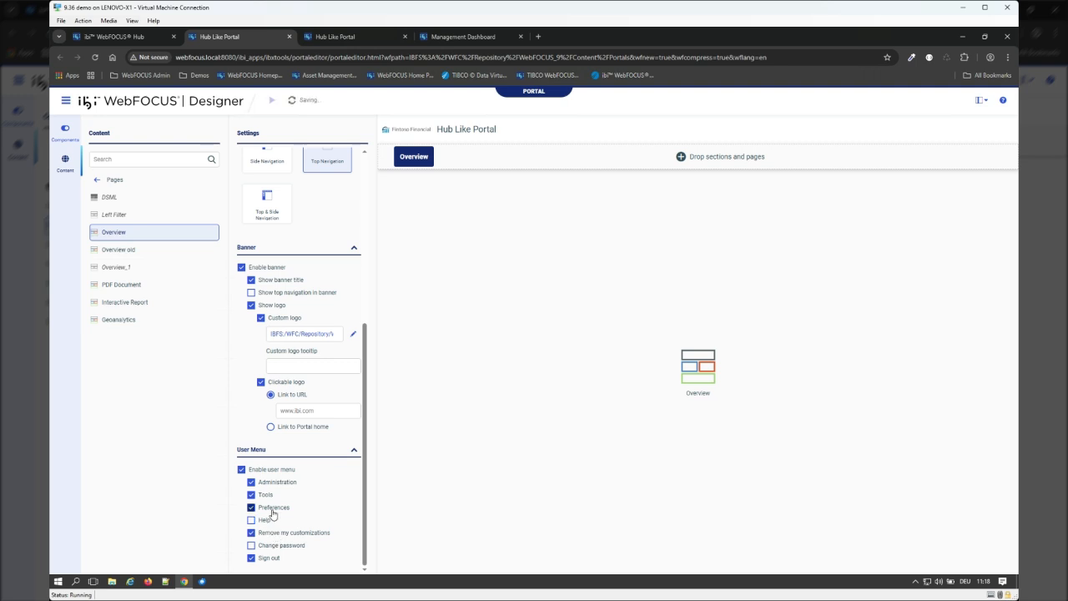
left_click(271, 508)
left_click(265, 494)
left_click(269, 483)
left_click(283, 532)
scroll(335, 527, "up", 5)
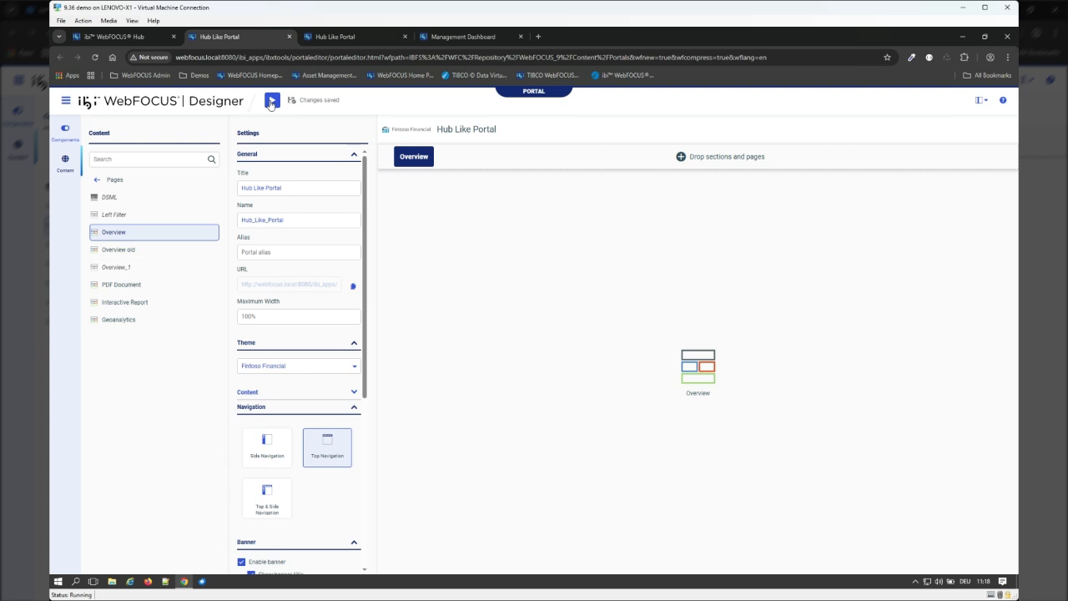
Step: Reload the running portal and check the reduced user menu
left_click(343, 36)
key("F5")
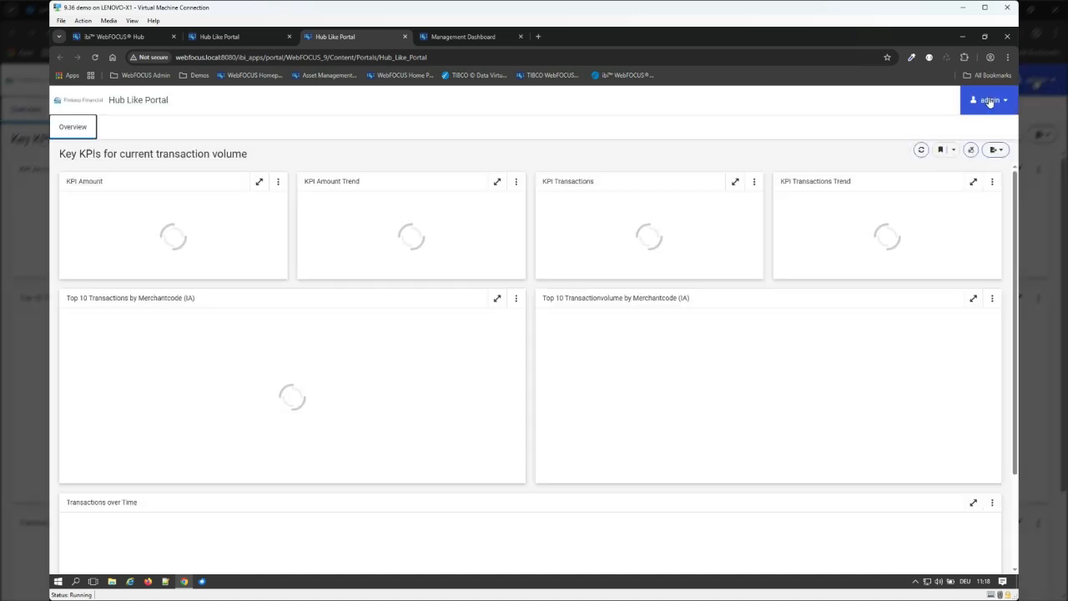
left_click(992, 105)
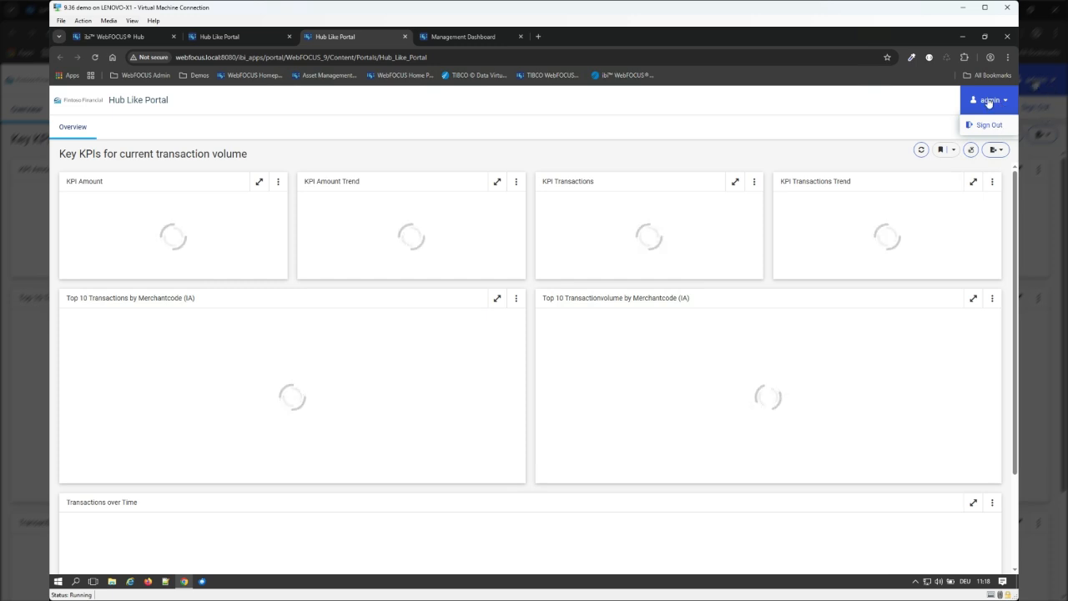
left_click(968, 101)
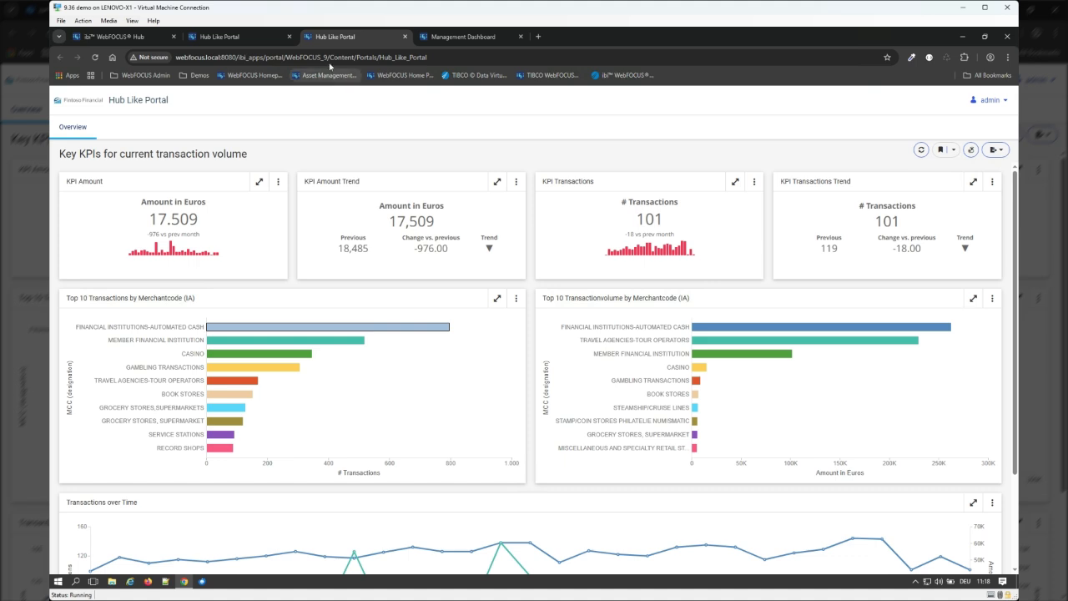
Step: Add a new page after Overview in the portal's top navigation and open it for editing
left_click(256, 36)
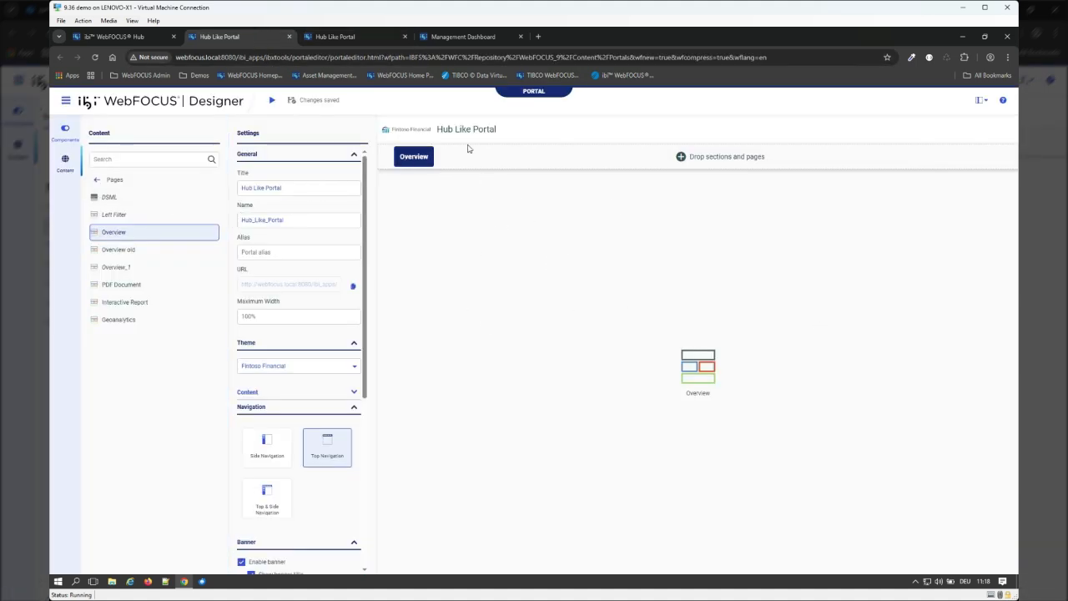
left_click(70, 137)
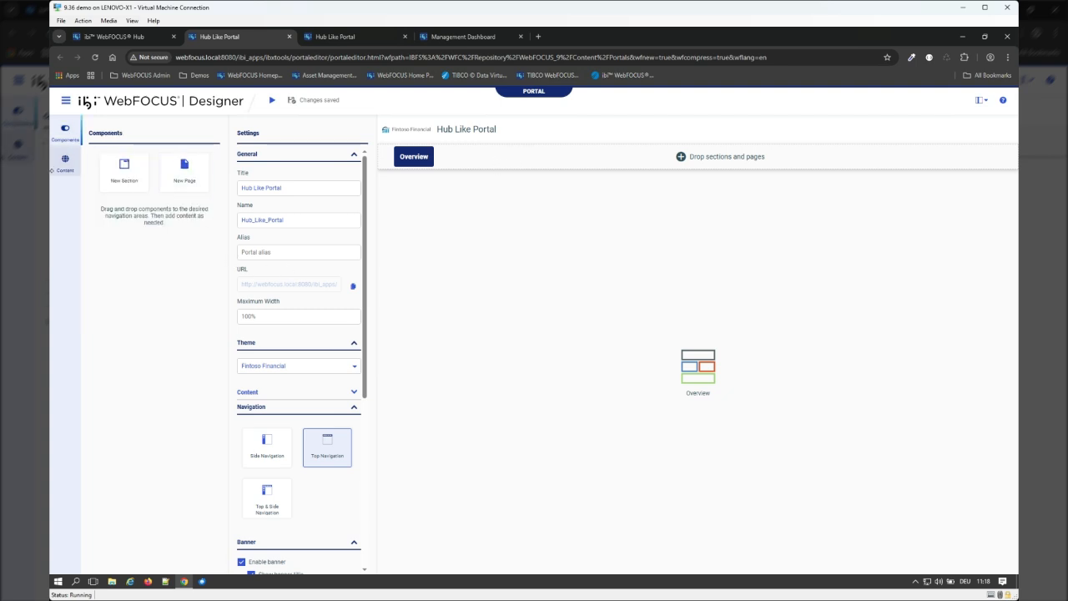
left_click_drag(173, 185, 490, 160)
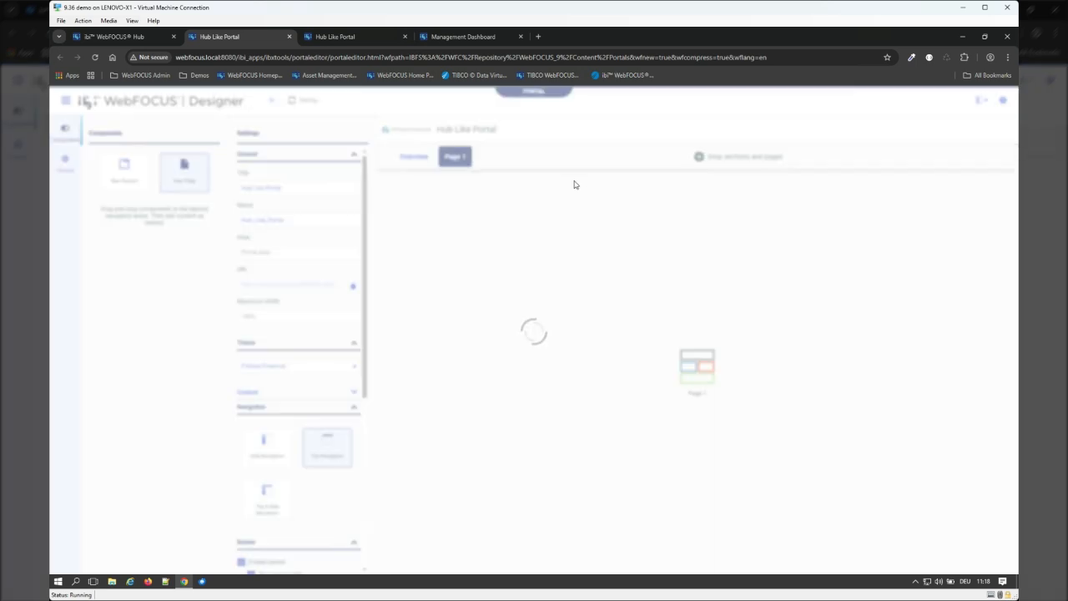
right_click(458, 164)
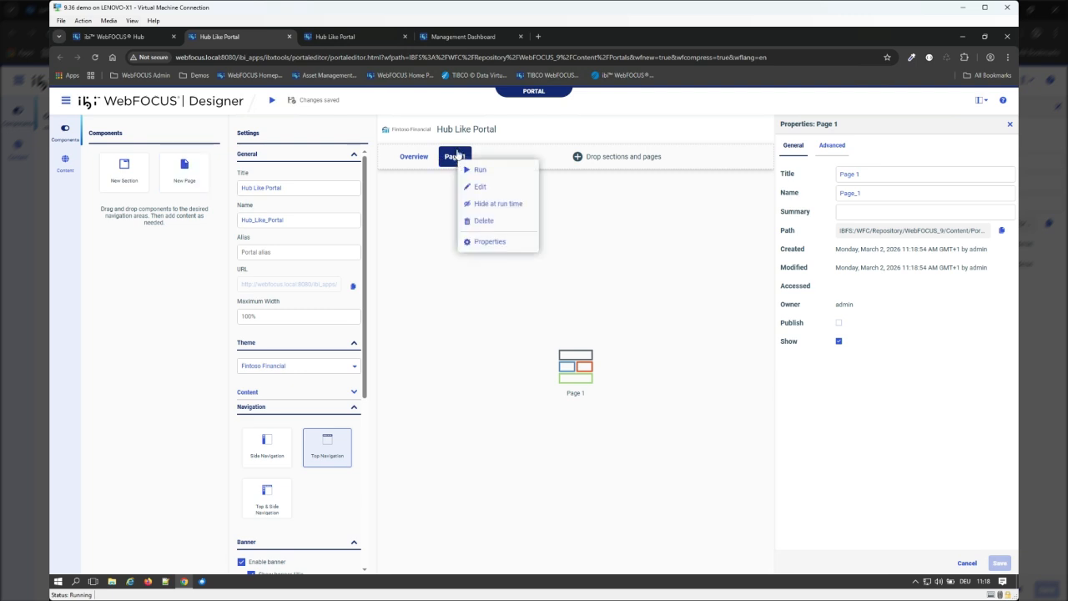
left_click(498, 189)
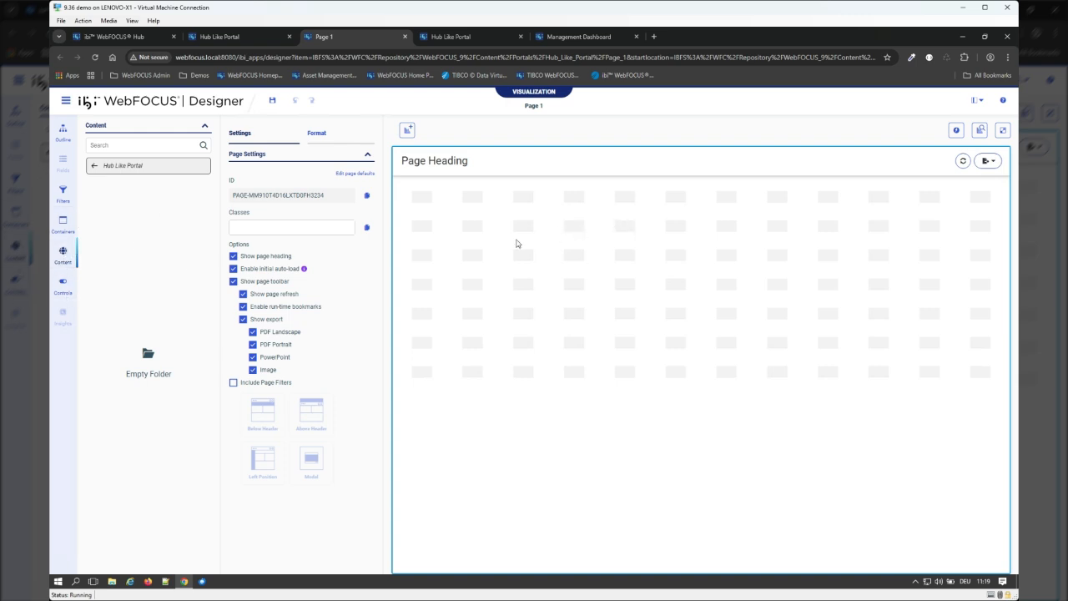
Step: Place an Explorer container on the blank page canvas and maximize it to fill the page
left_click(63, 290)
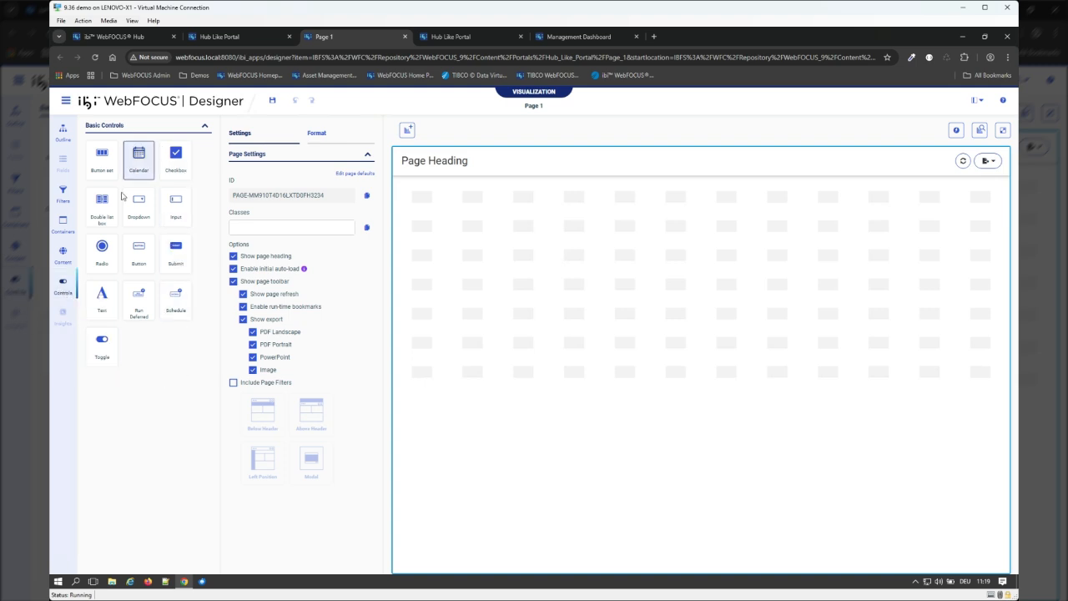
left_click(67, 226)
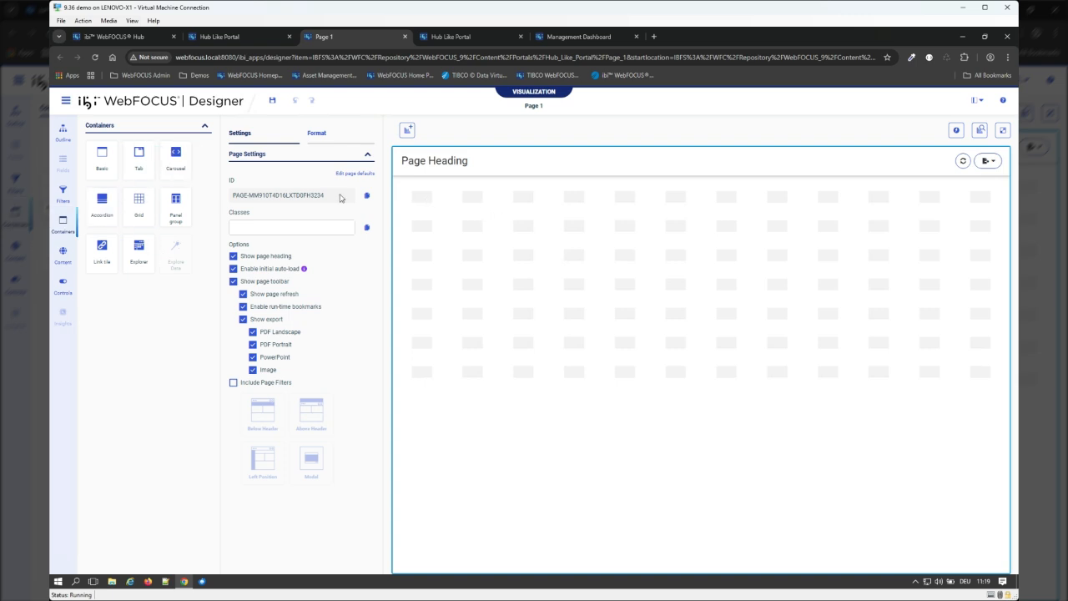
left_click_drag(142, 252, 640, 290)
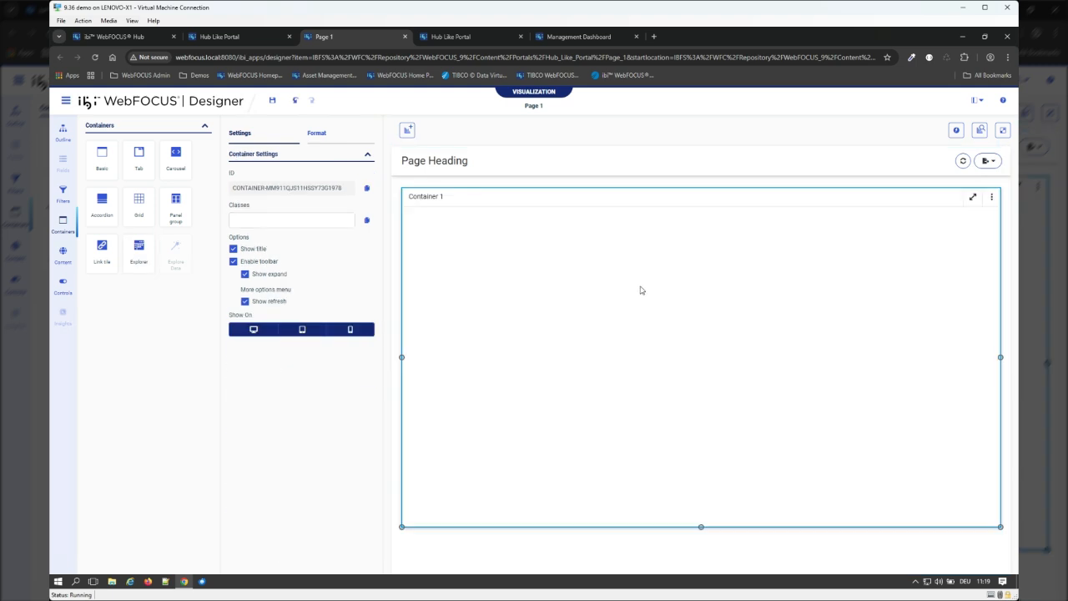
left_click(973, 198)
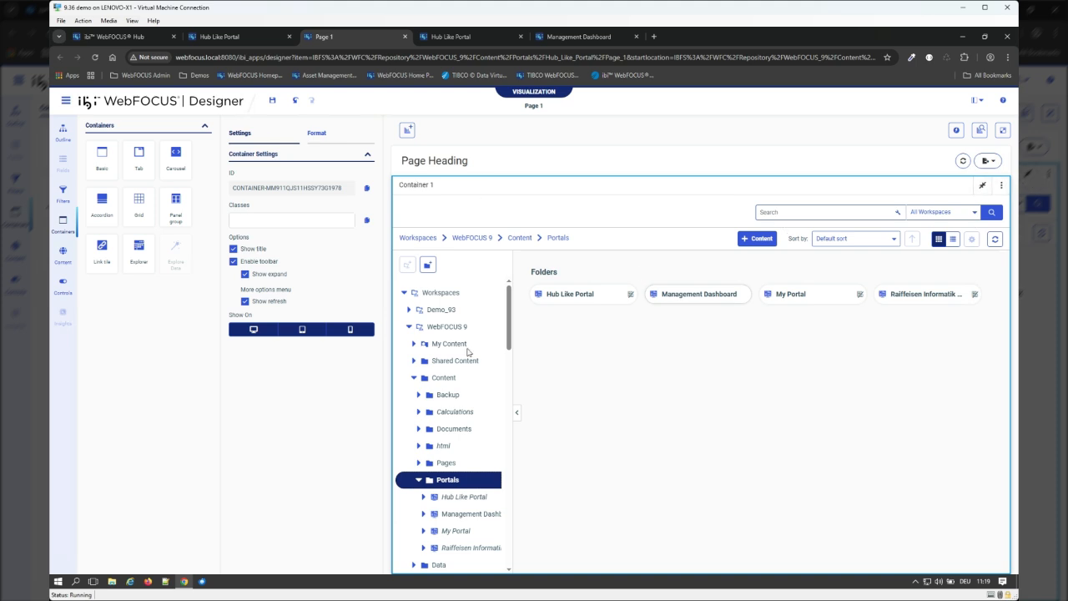
Step: Turn off the title and toolbar of the Explorer container
left_click(260, 250)
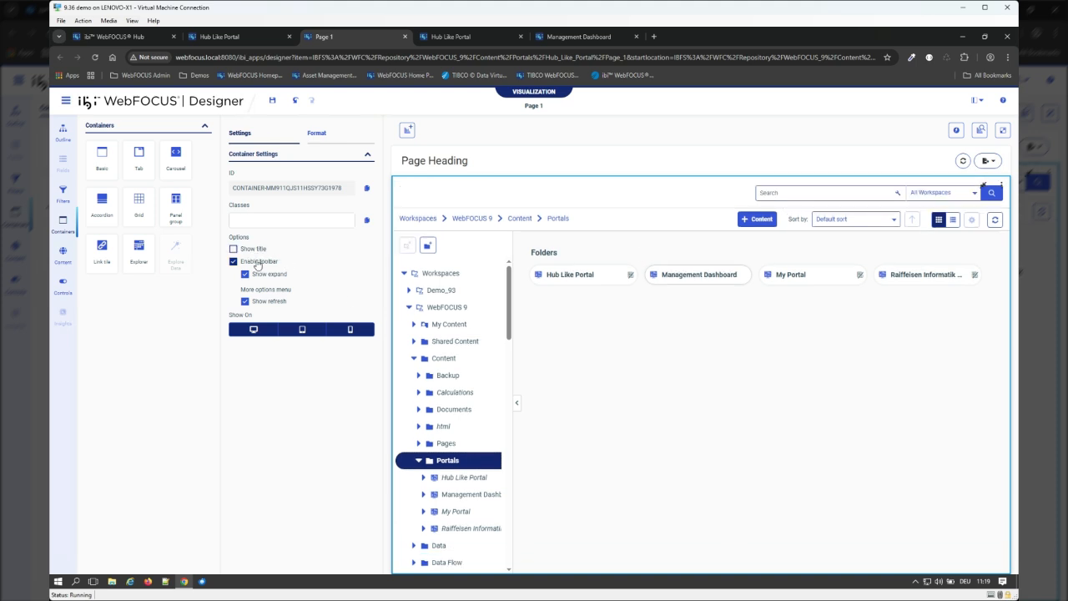
left_click(257, 262)
left_click(282, 275)
Step: Disable the page heading, initial auto-load and page toolbar, then save the page and close its editor
left_click(550, 158)
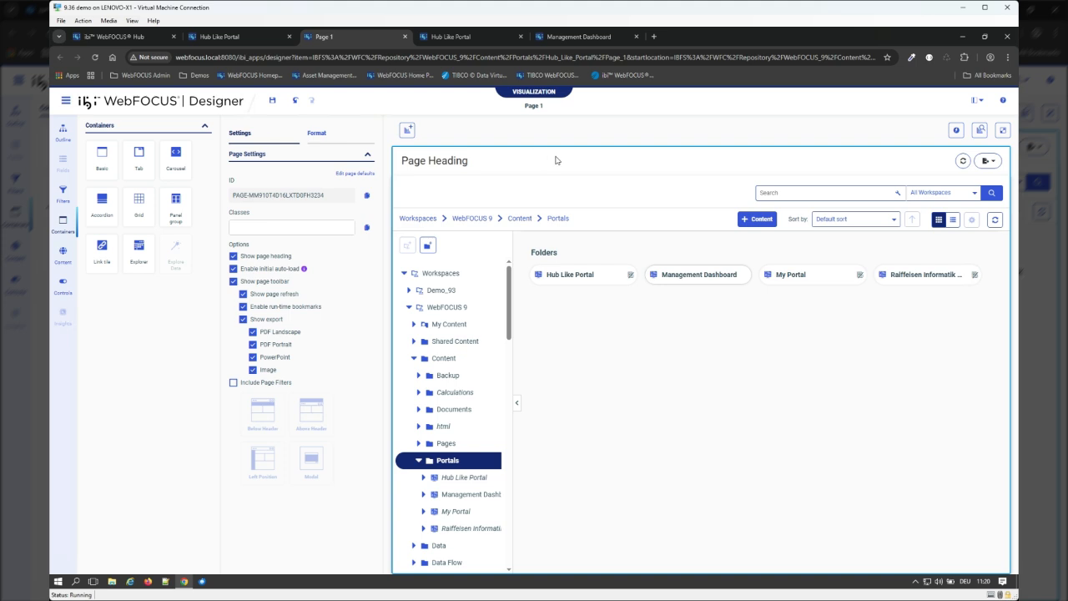
left_click(234, 256)
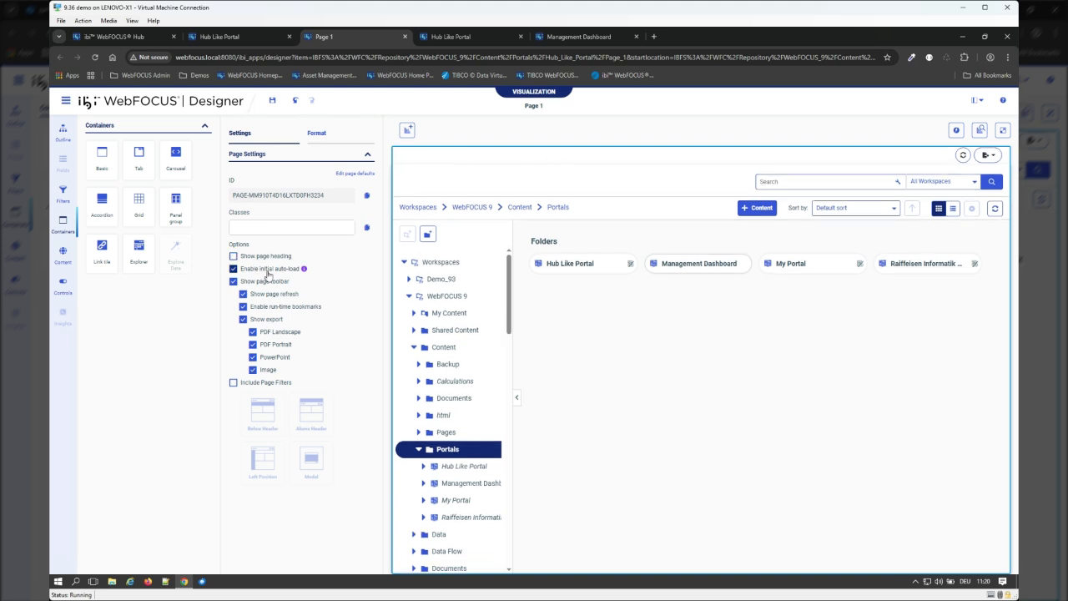
left_click(266, 270)
left_click(273, 282)
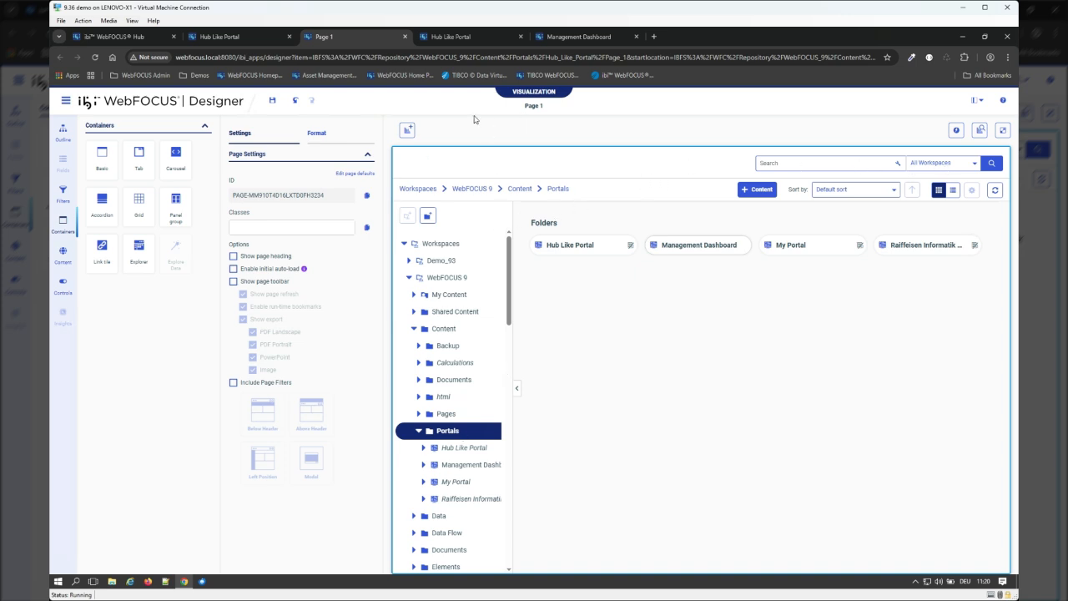
left_click(273, 101)
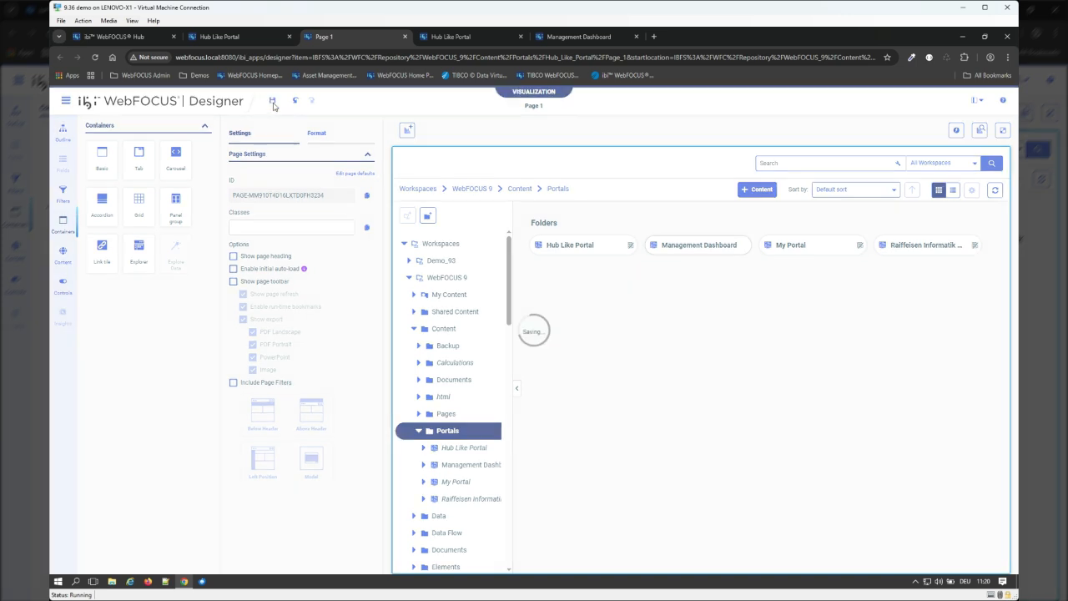
left_click(406, 37)
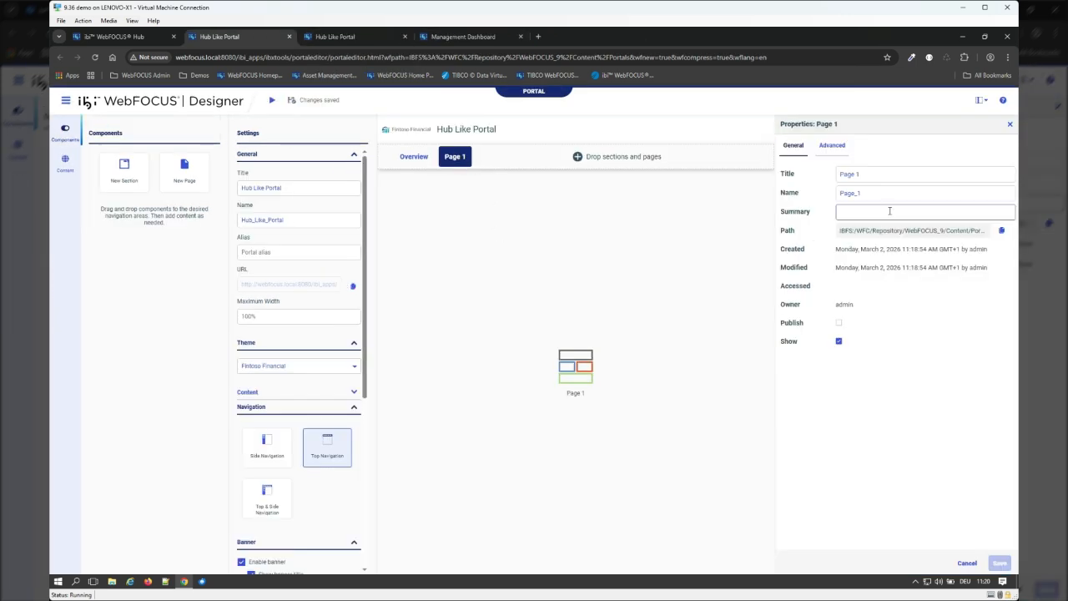
Step: Change the new page's title to "Hub Like page" and save its properties
left_click_drag(887, 176, 805, 176)
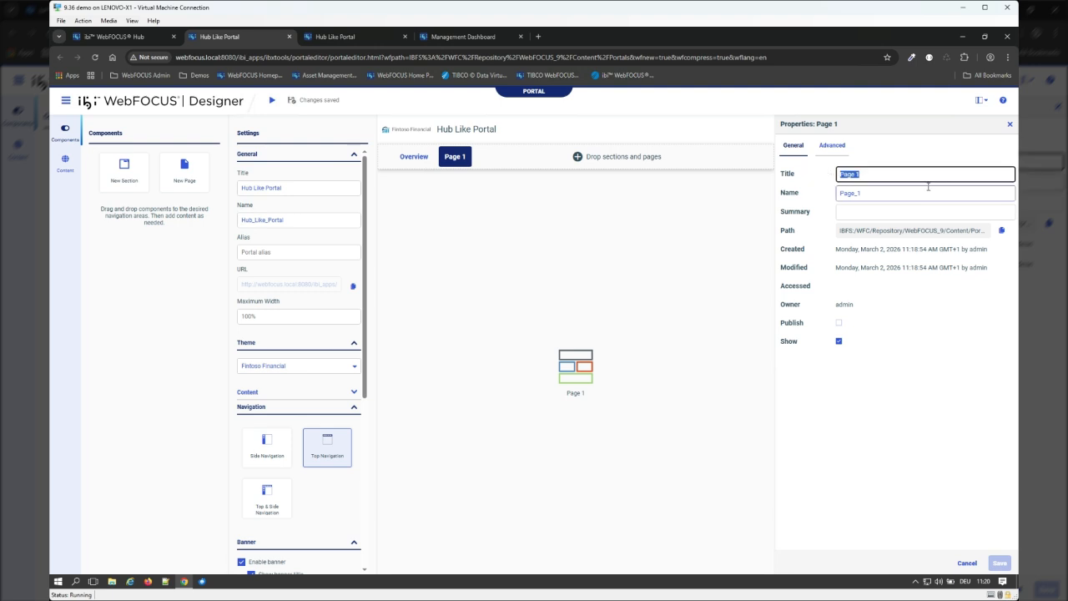
type("Hub Like pü")
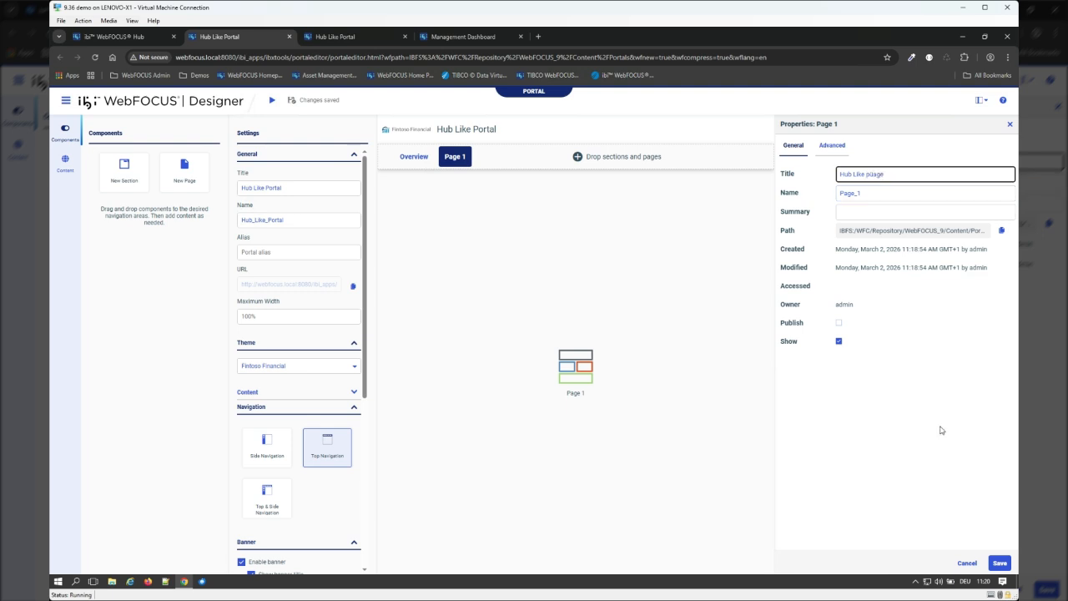
left_click(877, 189)
left_click(889, 175)
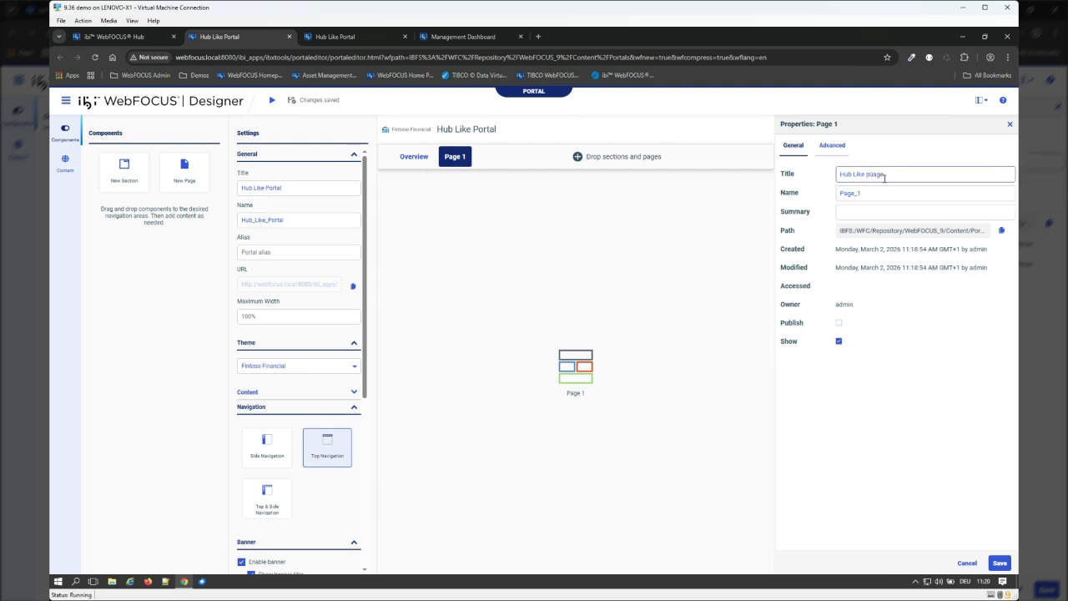
left_click(877, 177)
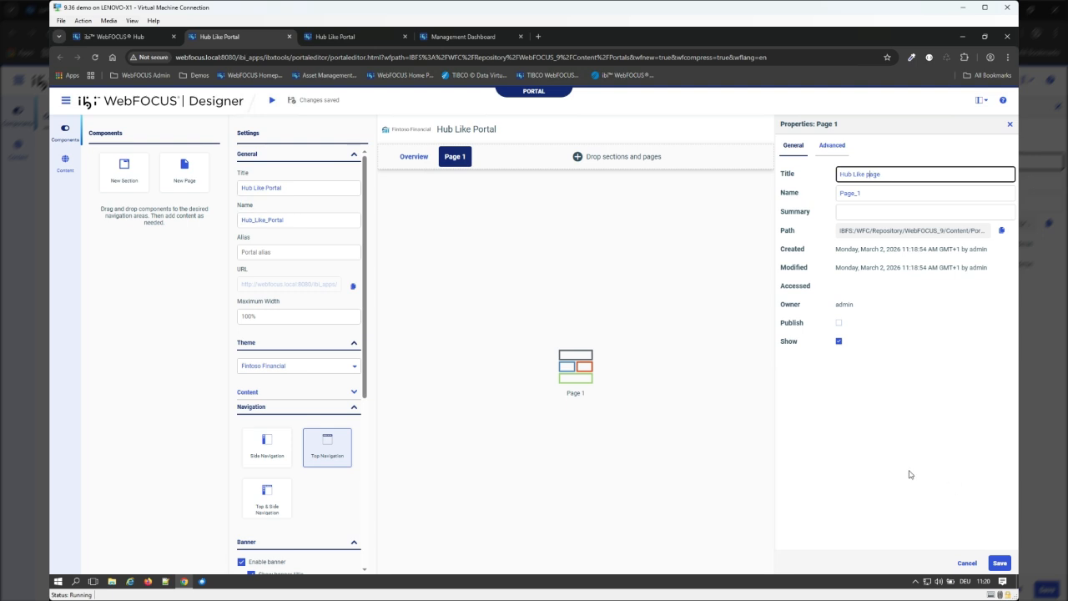
left_click(998, 562)
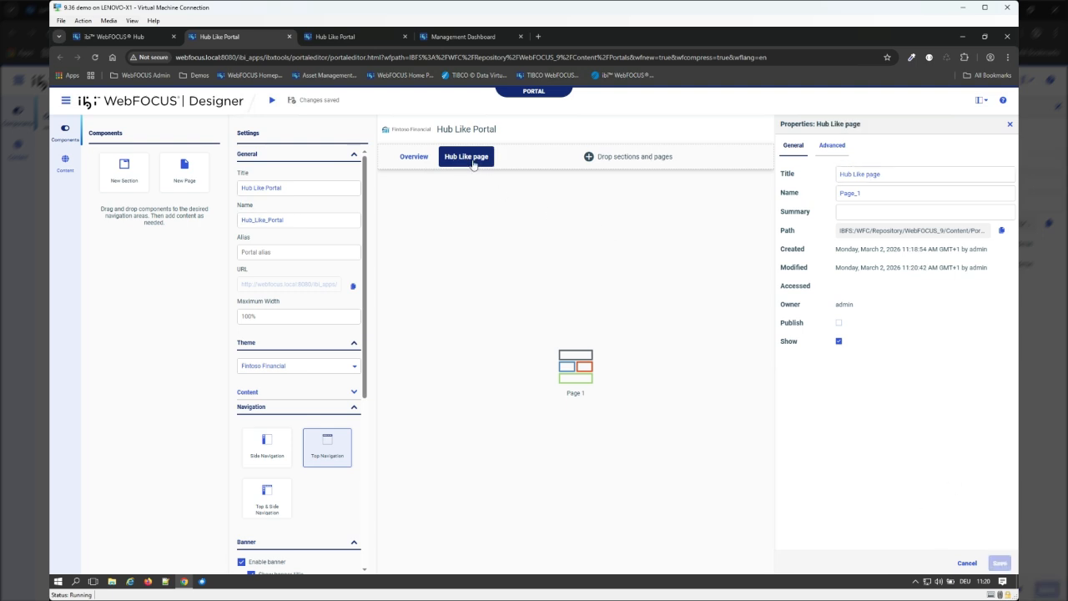
Step: Move Hub Like page ahead of Overview in the top navigation and run the portal
left_click_drag(472, 162, 402, 166)
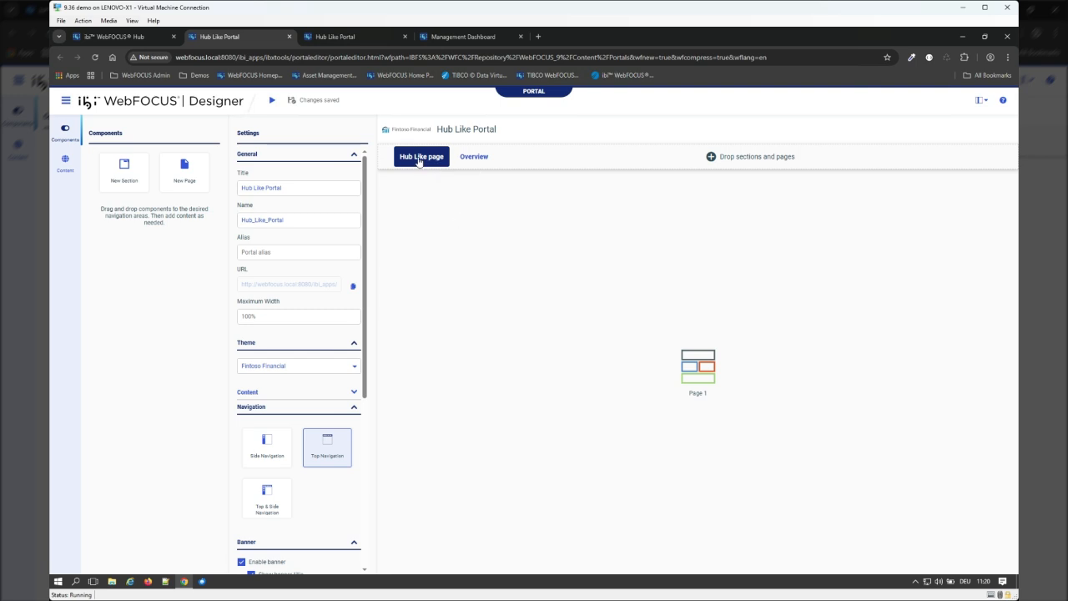
left_click(271, 100)
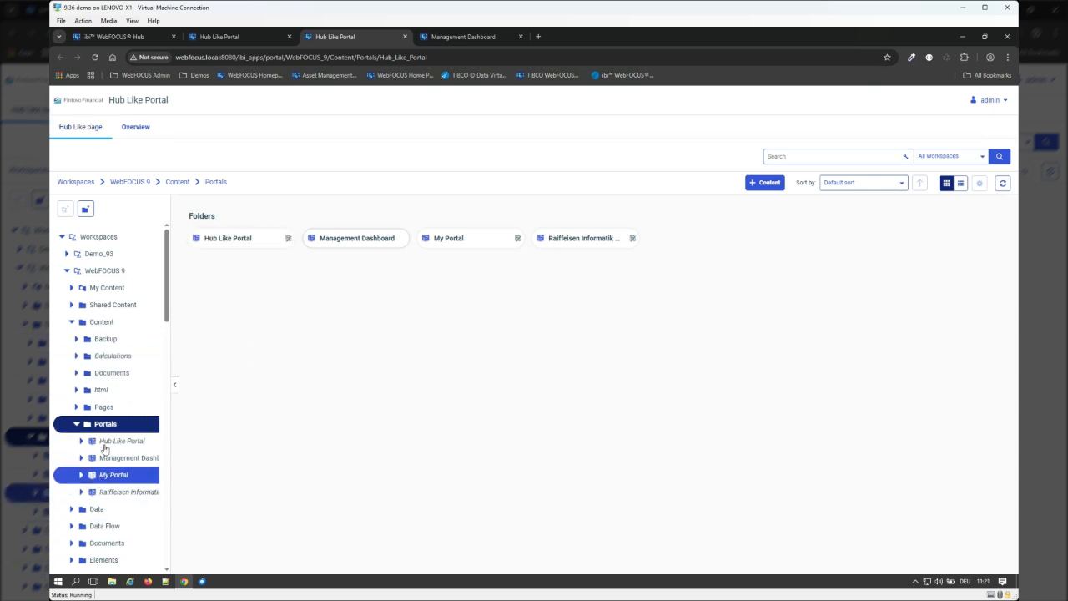
Step: Examine the Content folder on the Hub Like page, including the options for Mein Report and for adding new content
left_click(101, 321)
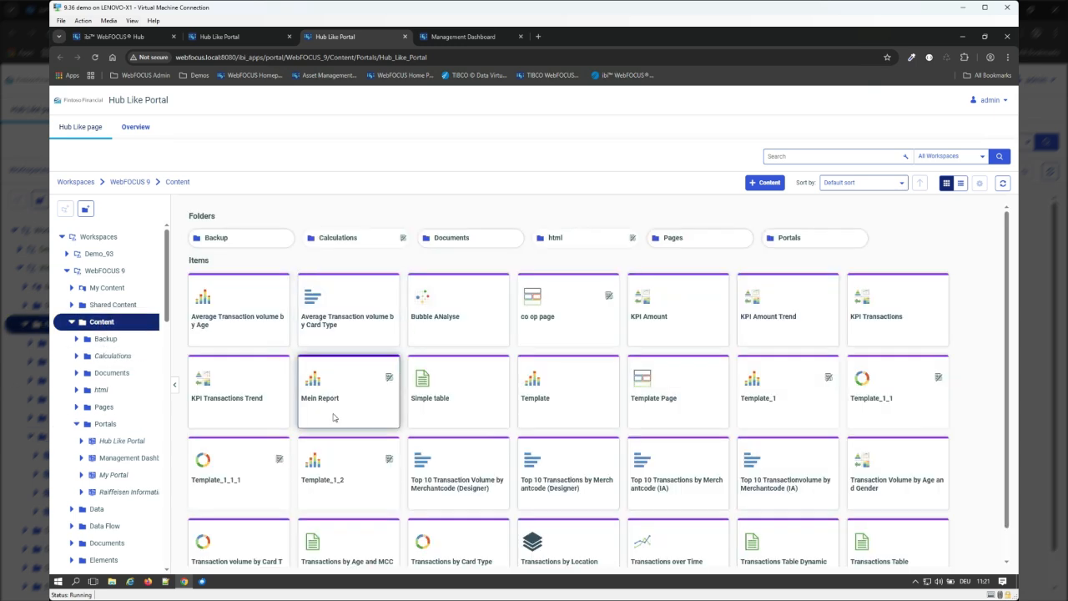
right_click(333, 417)
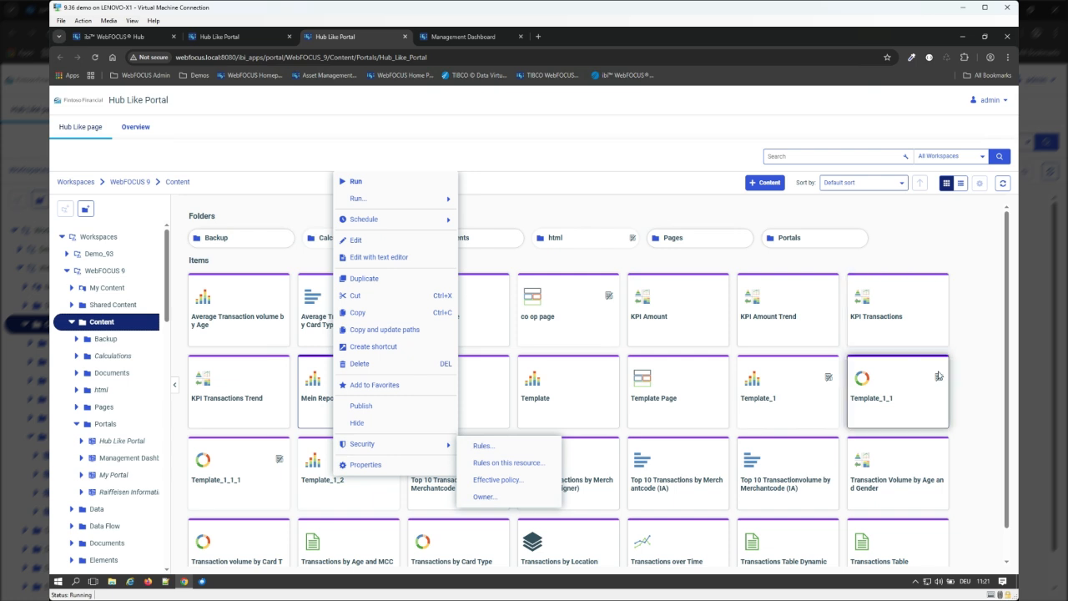
left_click(975, 387)
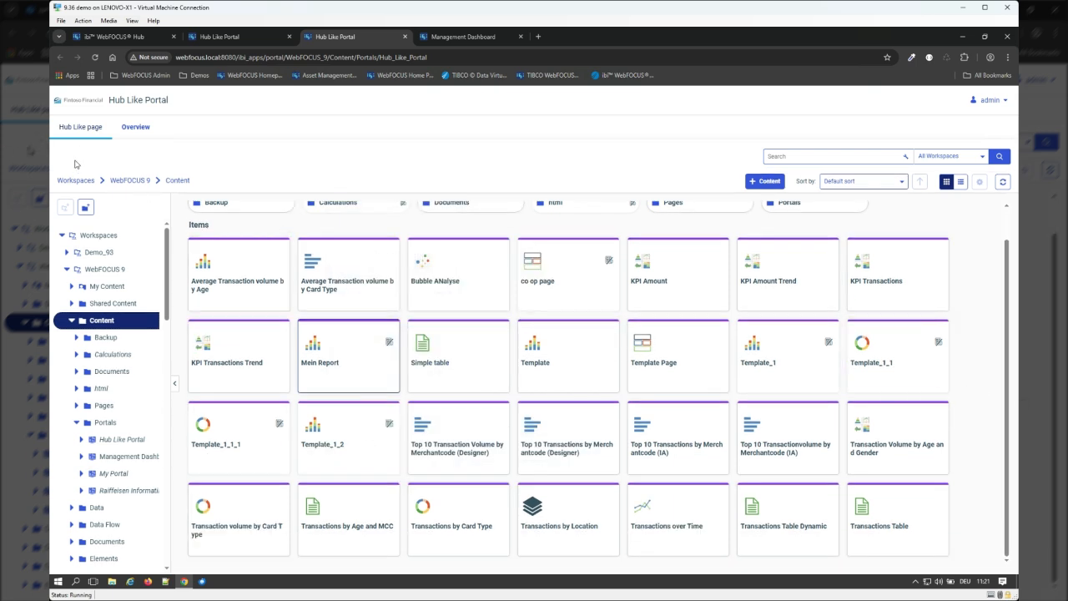
left_click(754, 180)
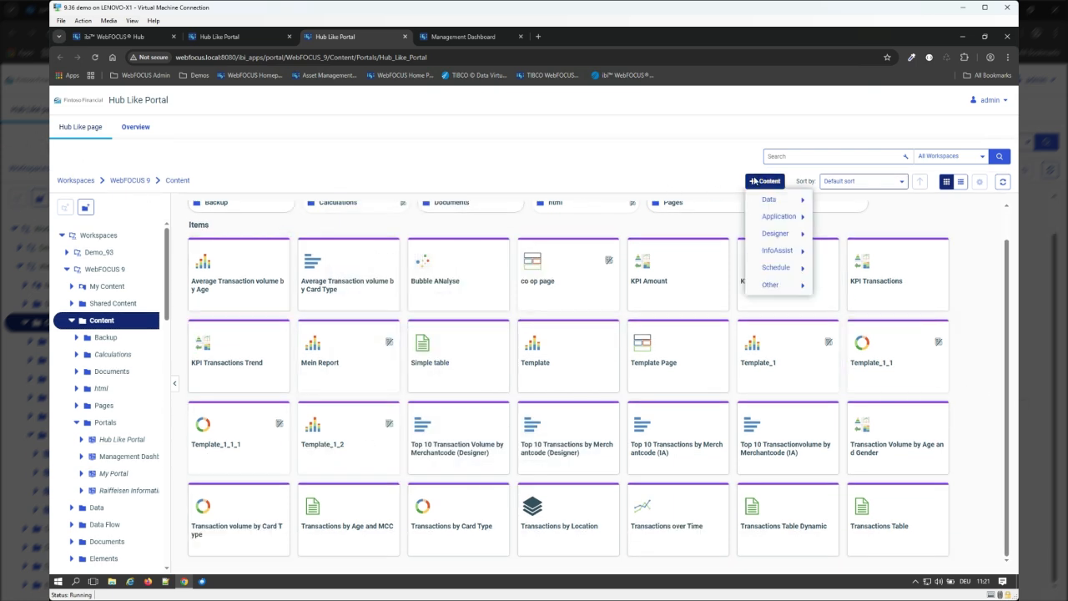
mouse_move(795, 239)
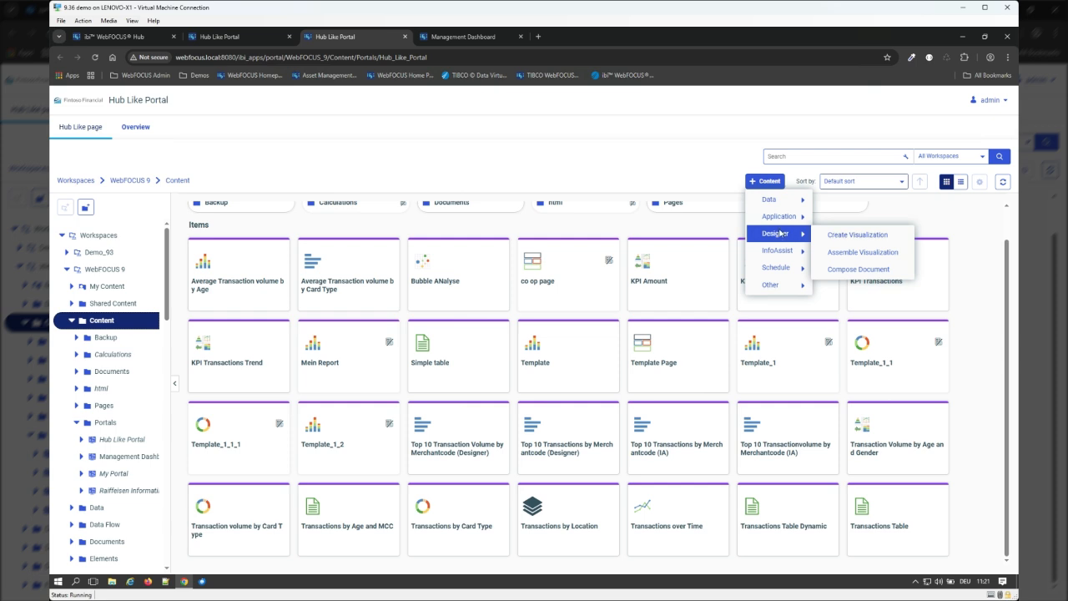
scroll(980, 338, "up", 1)
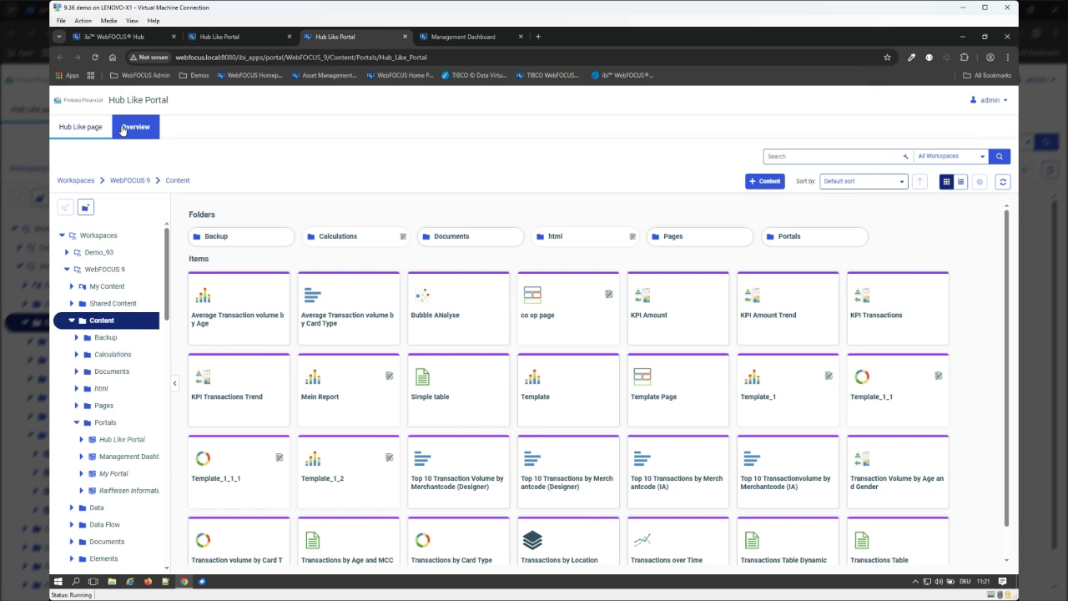
Step: Add a new page ahead of Hub Like page in the portal designer, set its title and name to Start, and save its properties
left_click(223, 39)
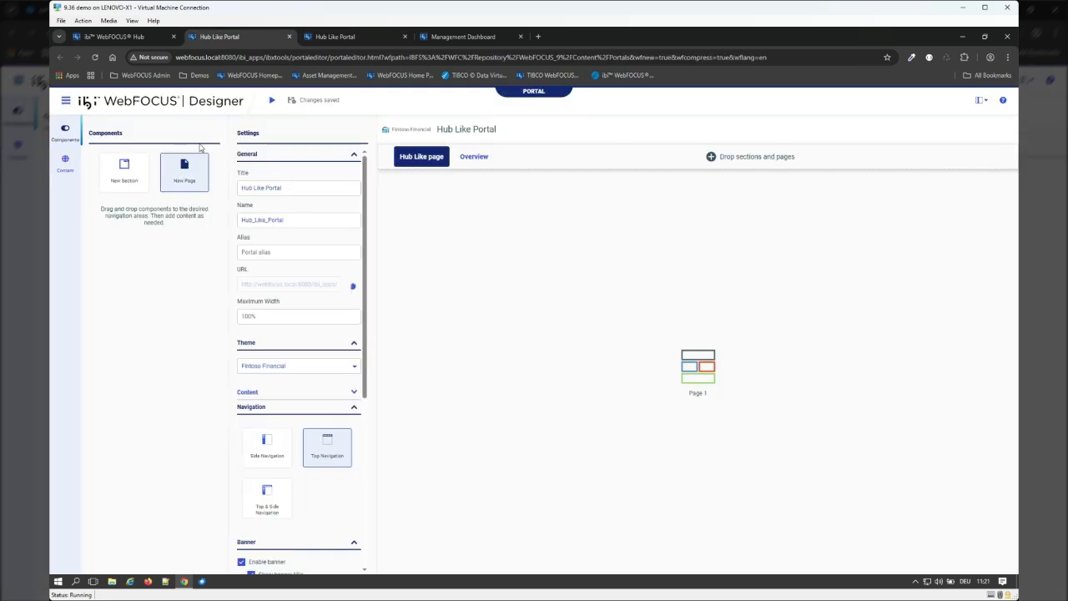
left_click_drag(187, 178, 396, 164)
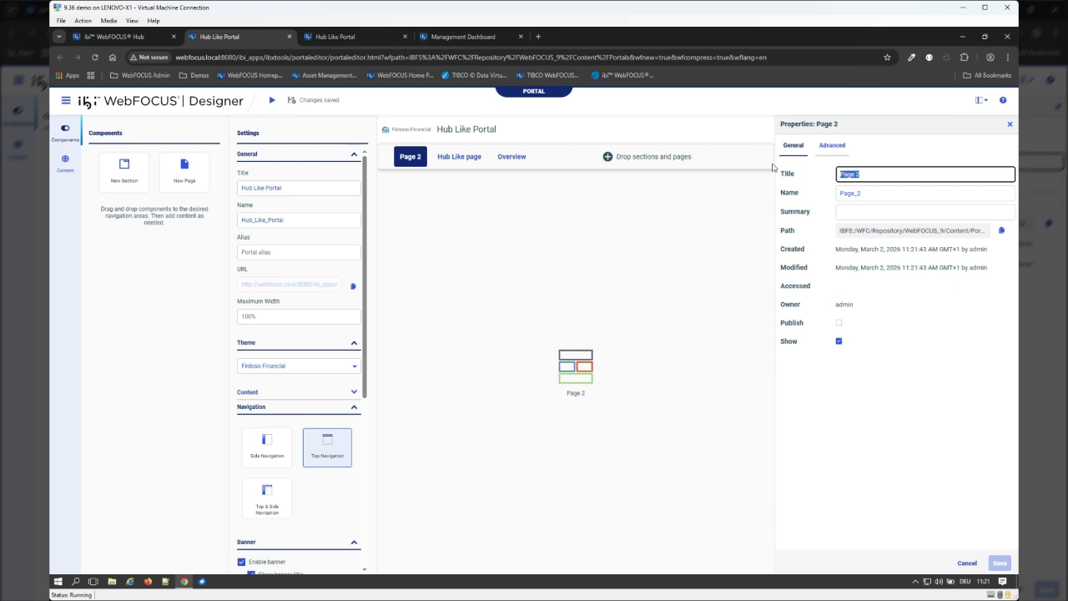
type("S")
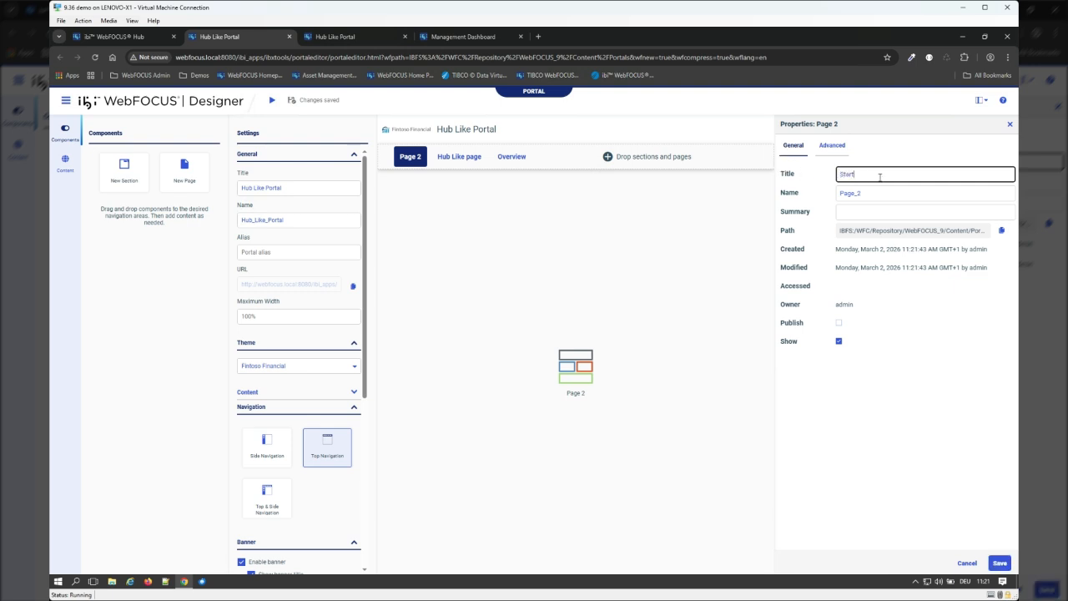
type("tart")
left_click(889, 192)
key("ctrl+a")
type("St")
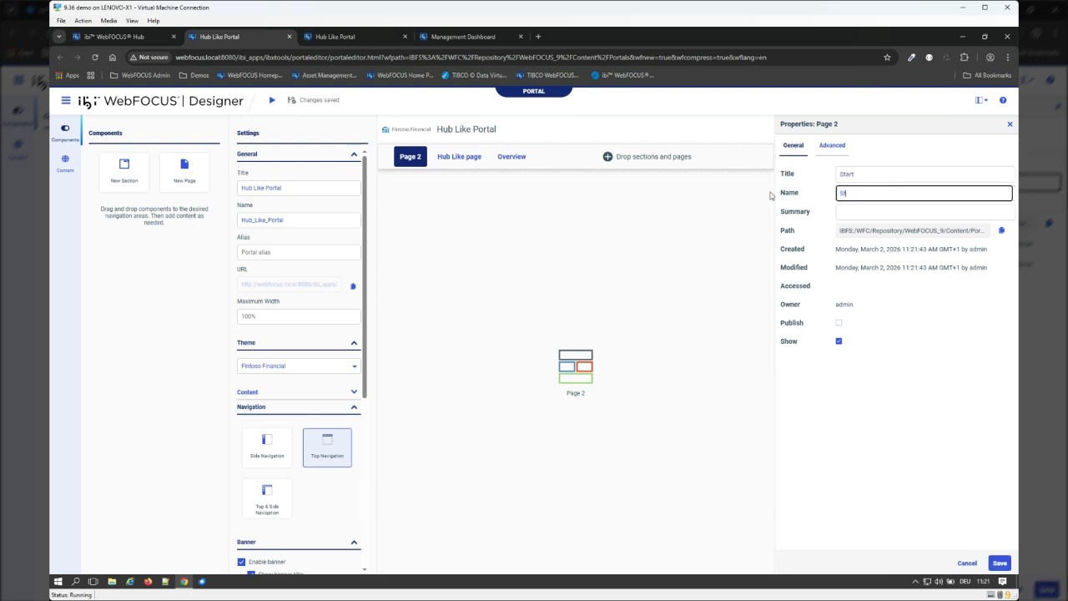
left_click(540, 286)
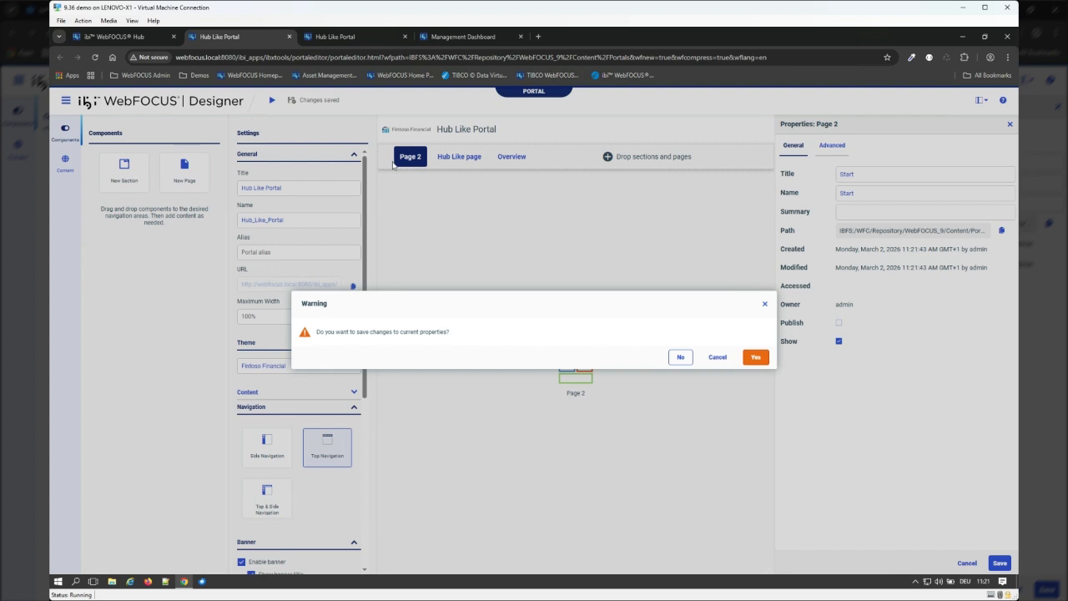
left_click(755, 357)
Step: Open the Start page for editing and place a Link tile container on its canvas
right_click(407, 157)
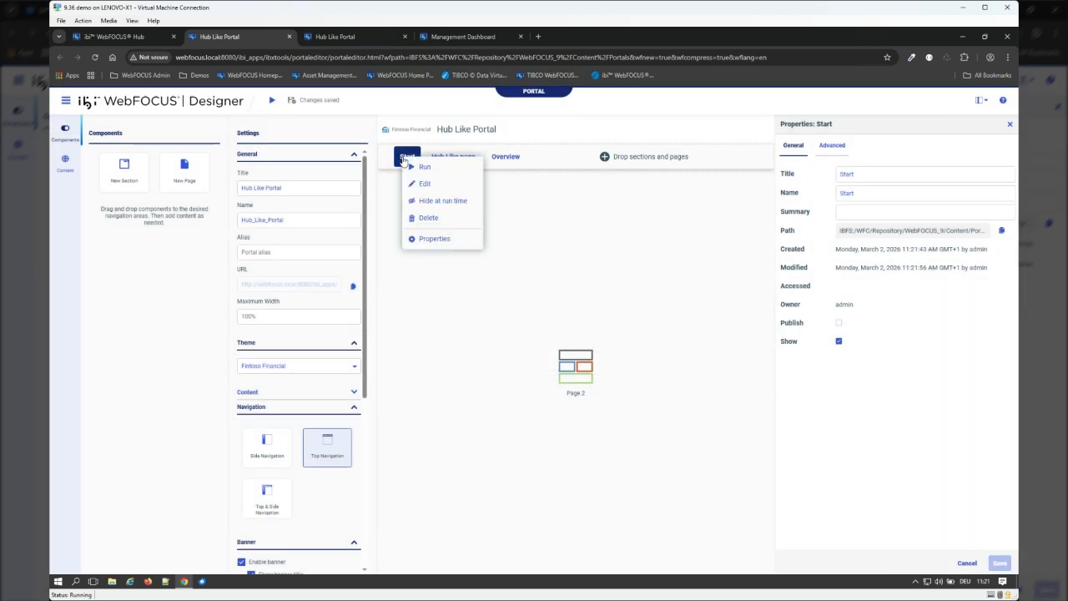
left_click(424, 183)
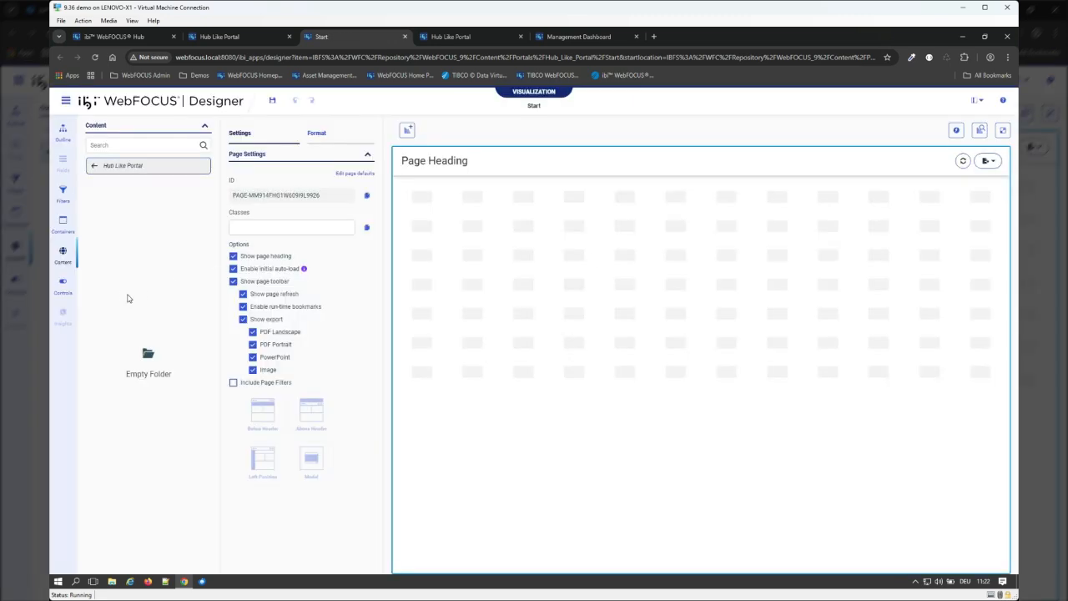
left_click(70, 231)
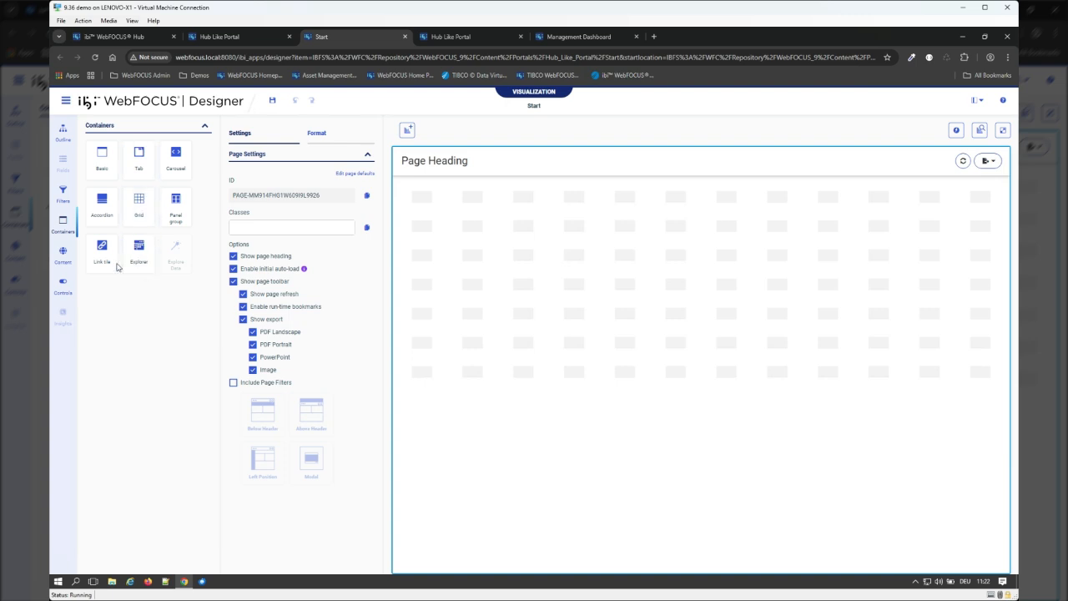
left_click_drag(102, 264, 522, 315)
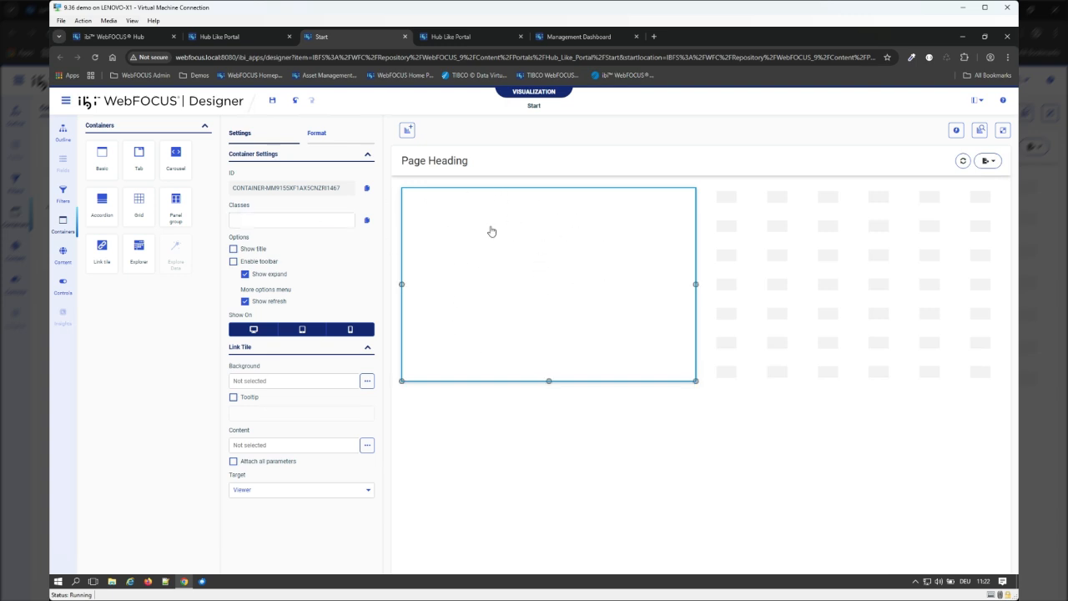
Step: Show the link tile's title and rename it to "Message of the day"
left_click(233, 249)
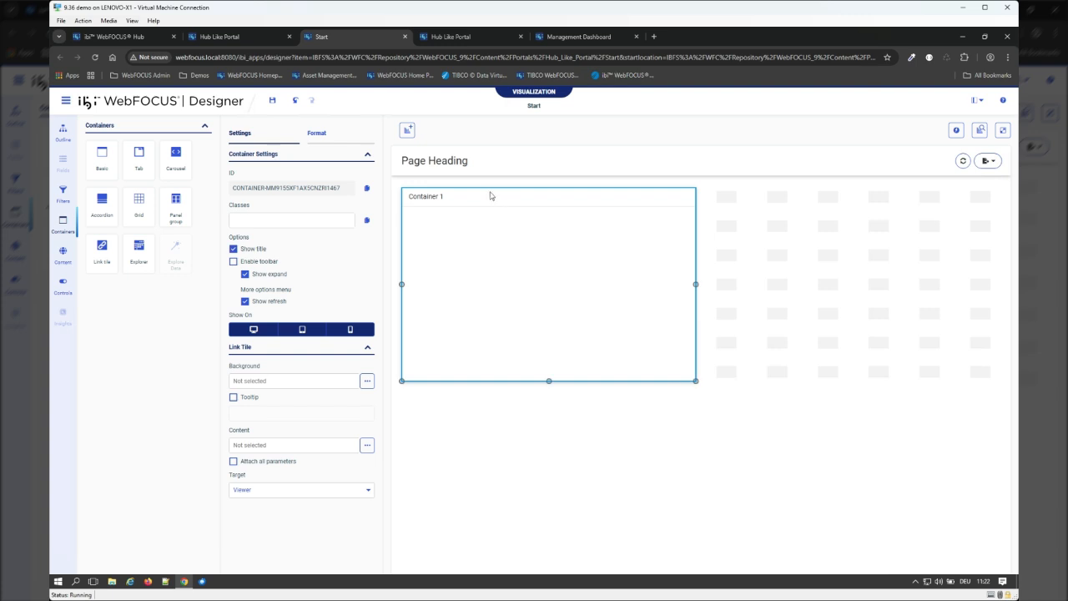
double_click(427, 205)
type("My")
type("ssage of the day")
left_click(610, 443)
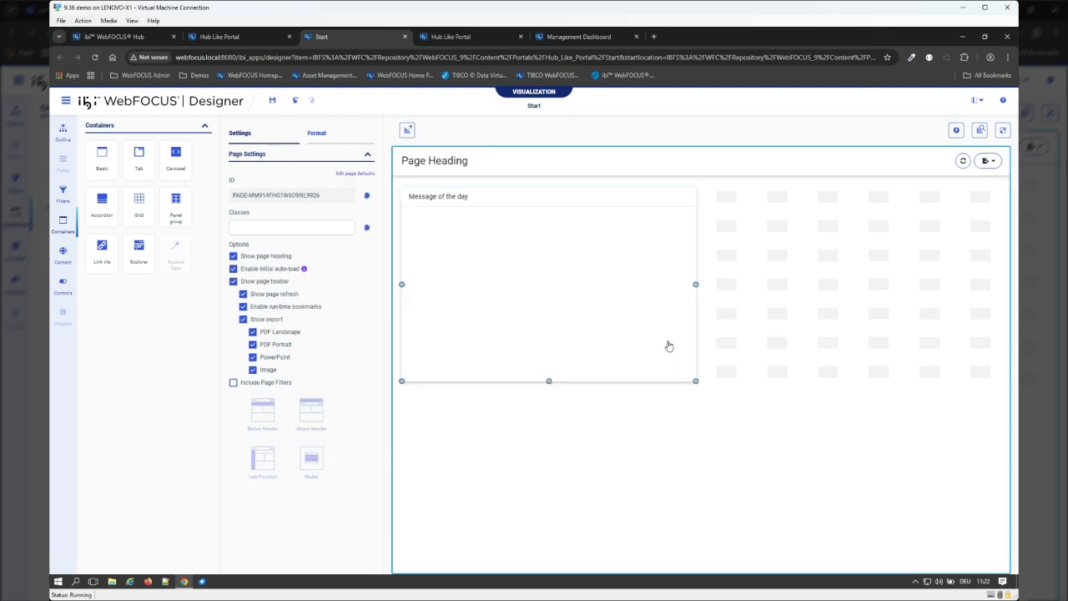
Step: Enable the link tile's toolbar and maximize the tile to fill the page
left_click(695, 379)
left_click(671, 208)
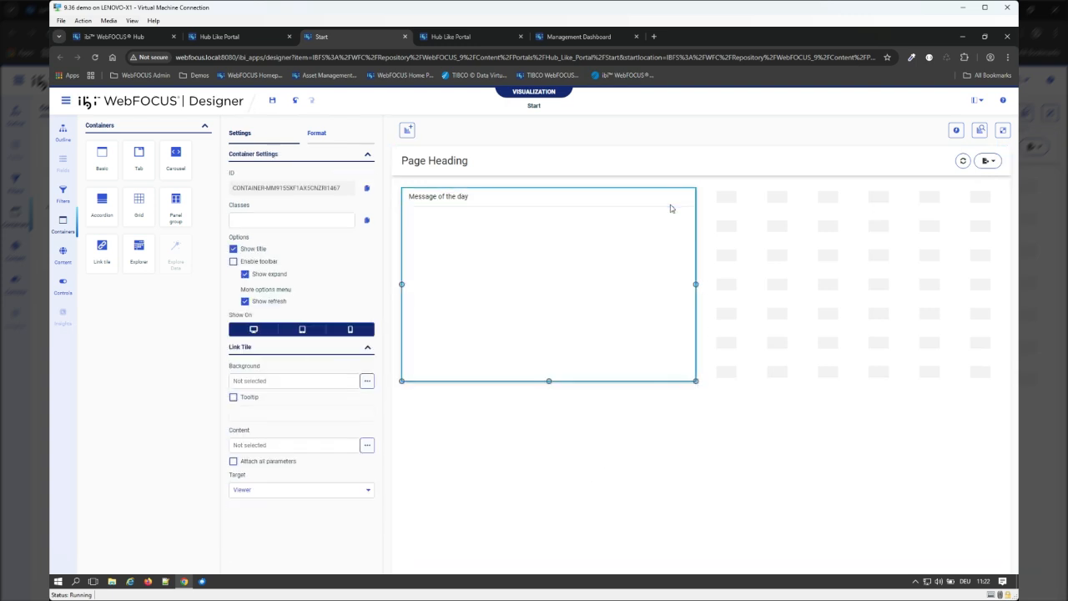
left_click(267, 262)
left_click(667, 197)
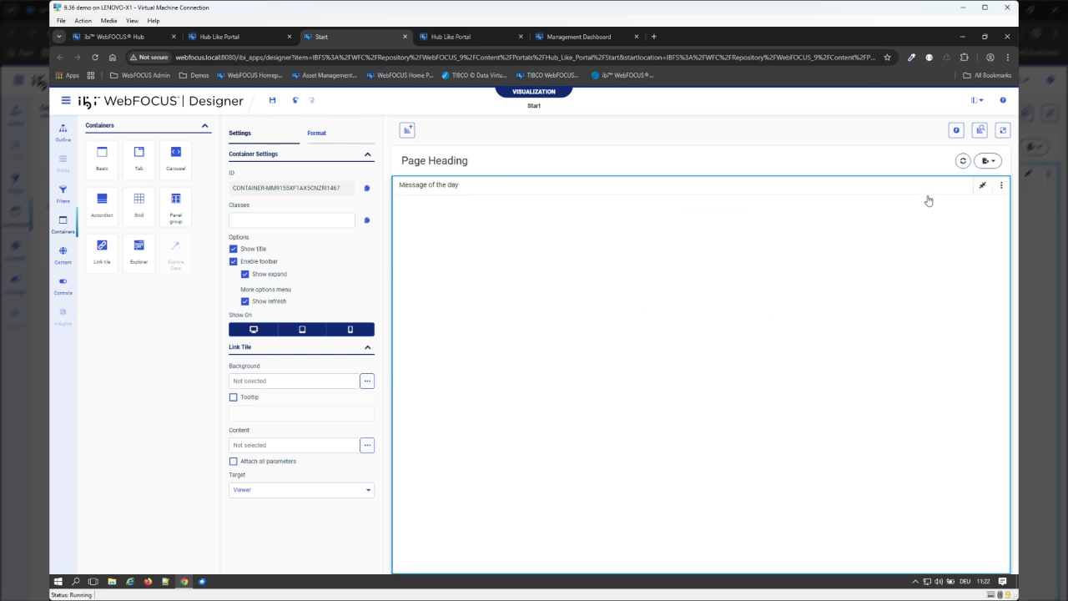
Step: Change the page heading to "Message of the day"
left_click(443, 166)
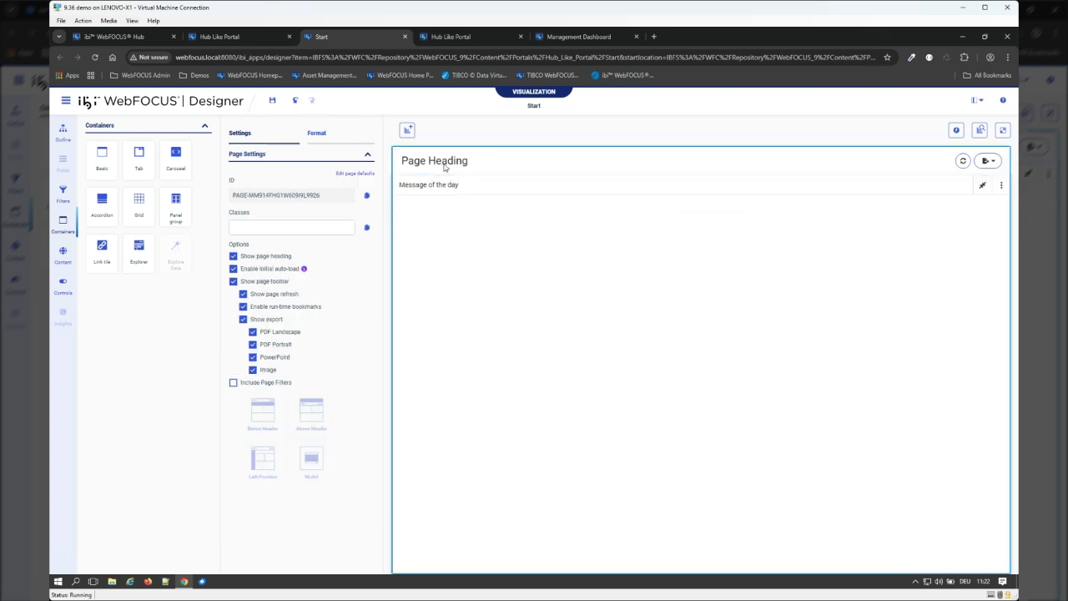
double_click(449, 162)
type("M")
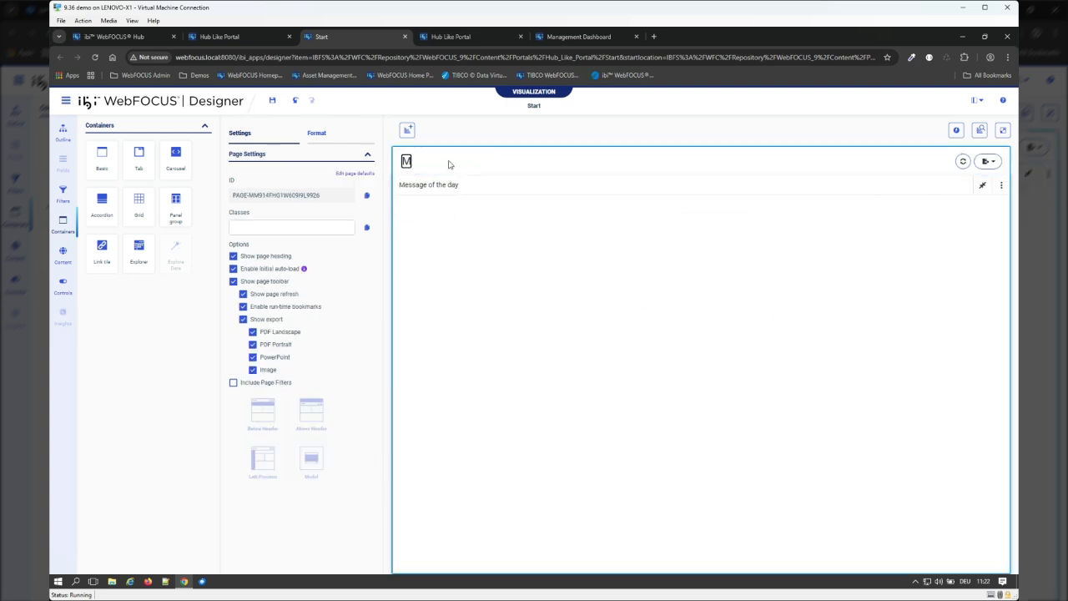
type("essage of the day")
key("Return")
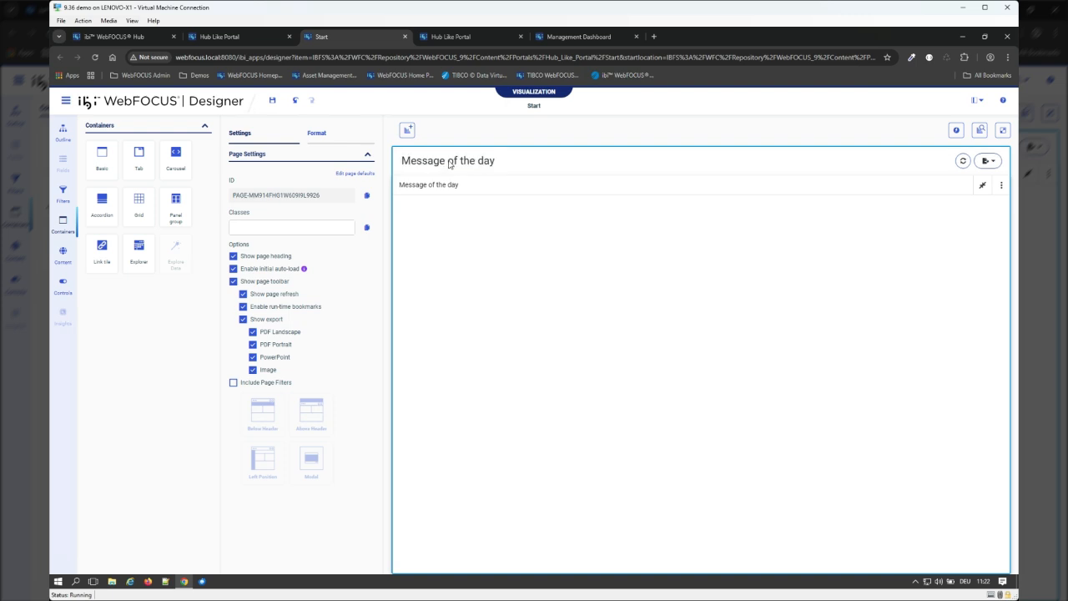
left_click(504, 213)
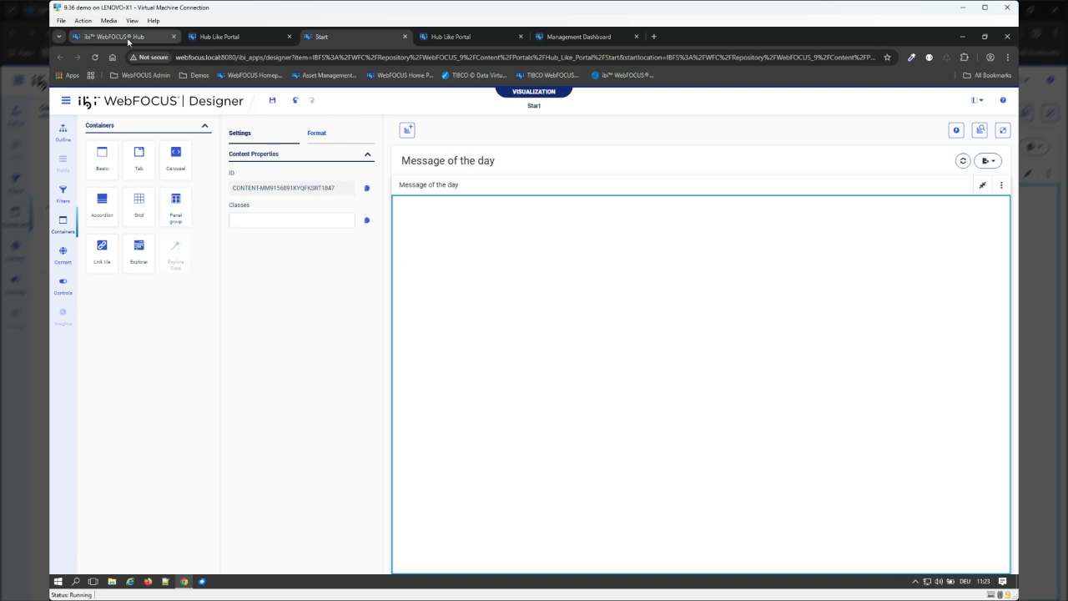
left_click(106, 38)
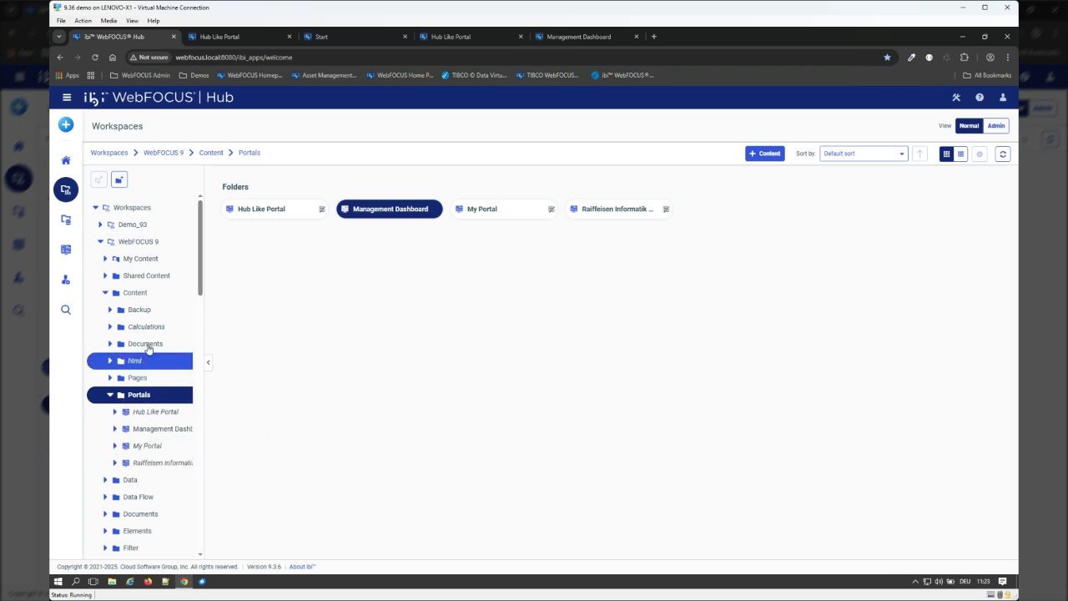
left_click(154, 292)
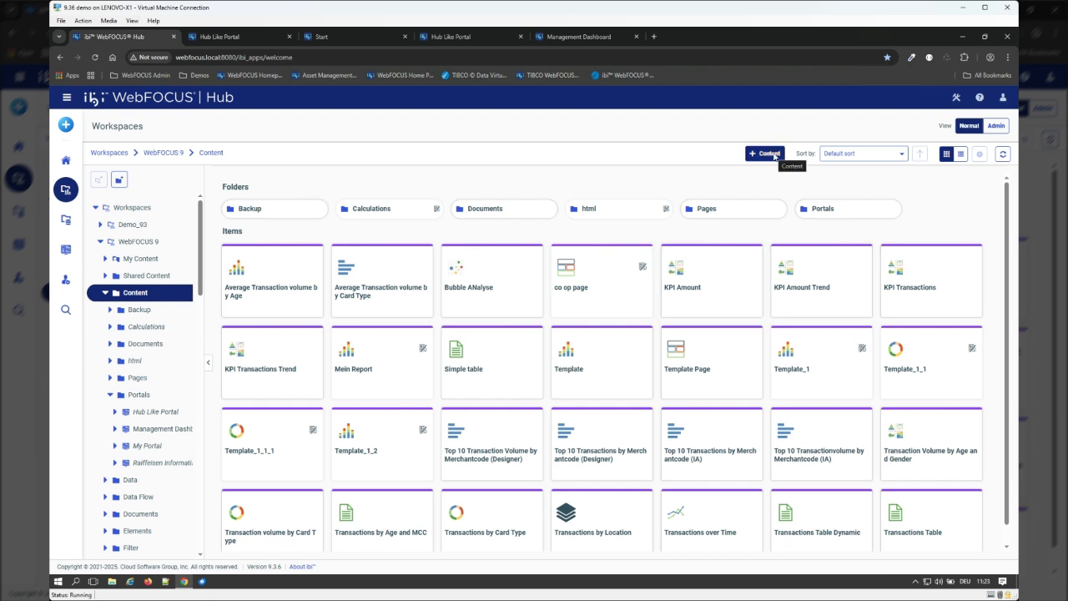
left_click(774, 156)
mouse_move(786, 226)
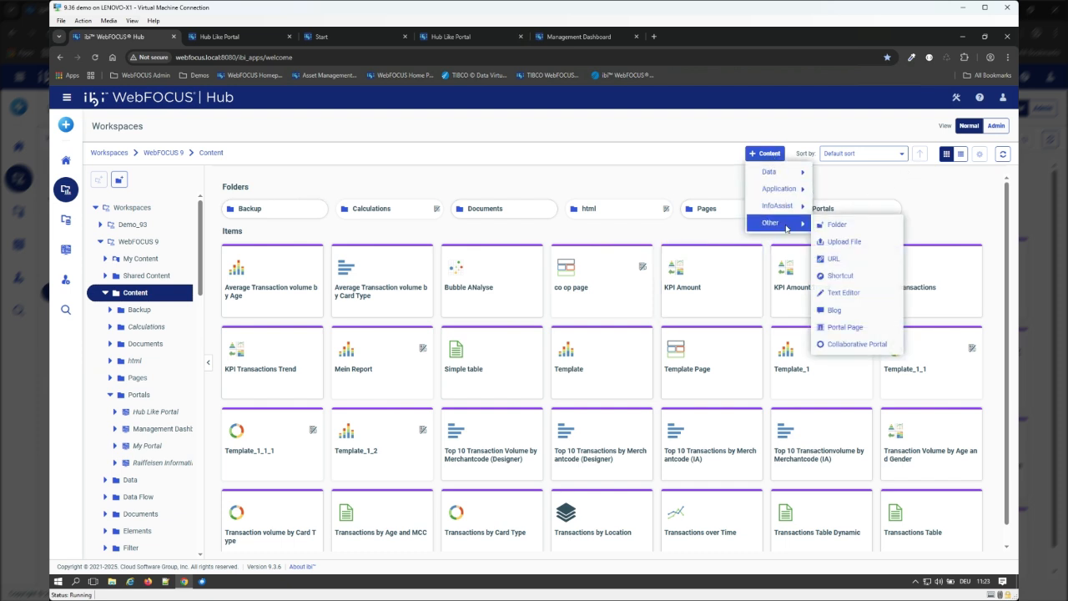
left_click(886, 257)
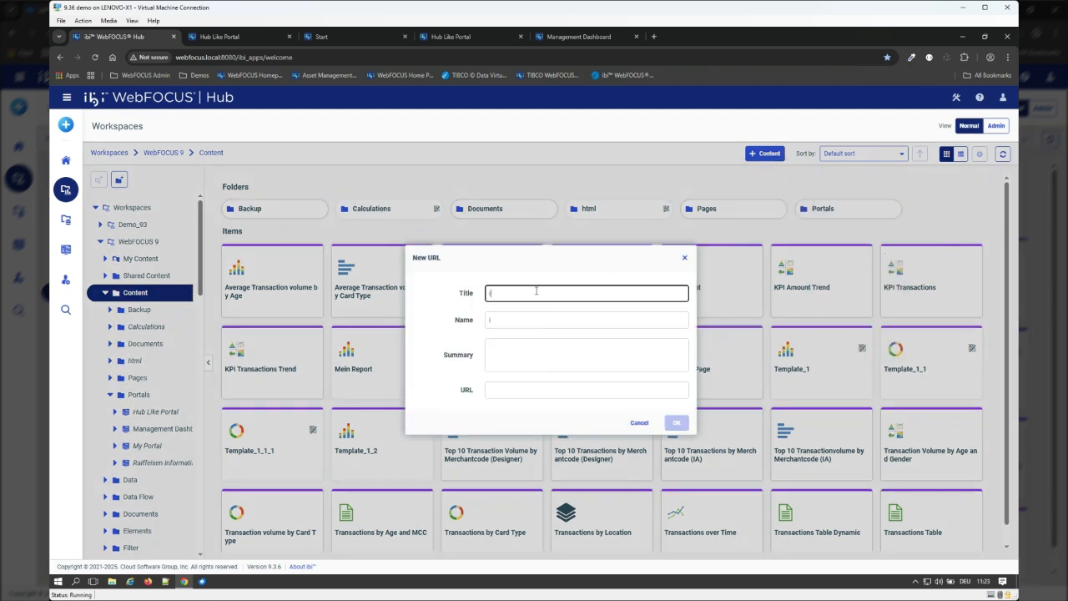
key("Tab")
key("Tab")
key("Tab")
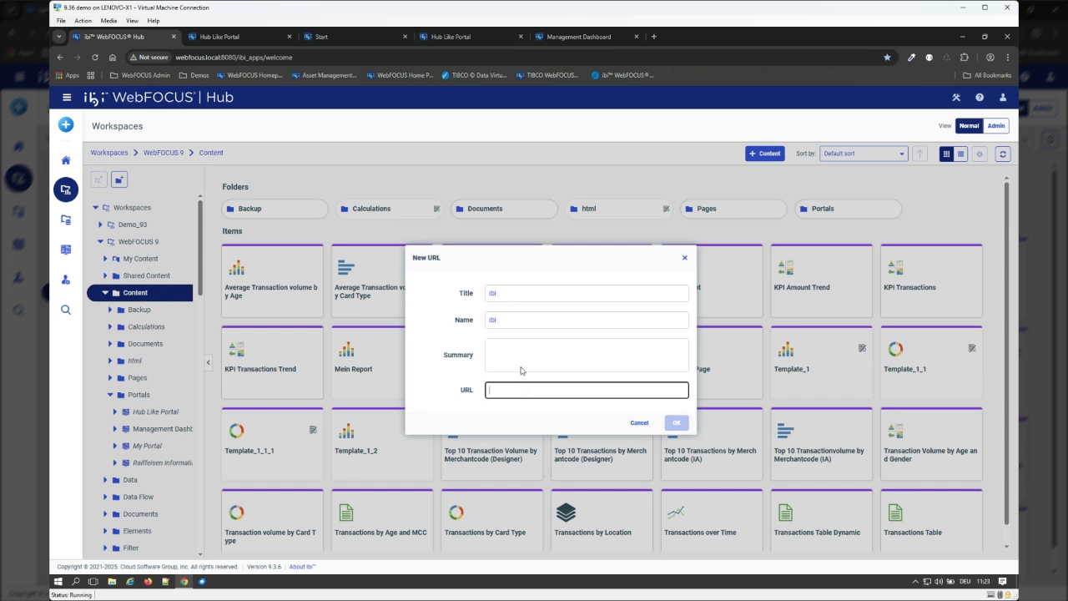
type("http://community.ibi.com")
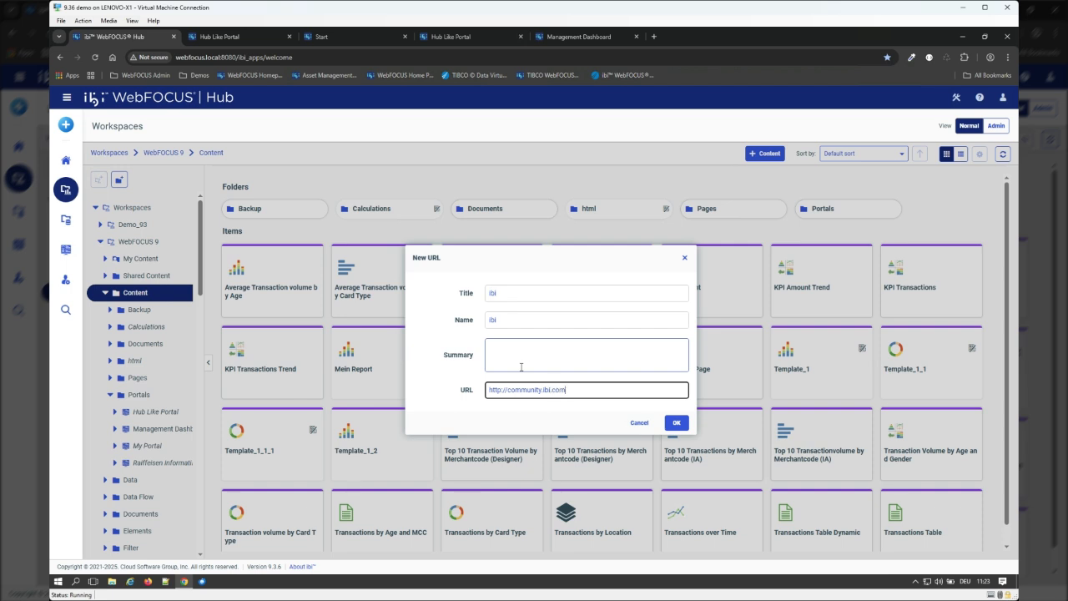
Step: Replace the new URL item's title with "ommunity.ibi.com" copied from its address and create the item
left_click_drag(578, 394, 507, 389)
key("ctrl+c")
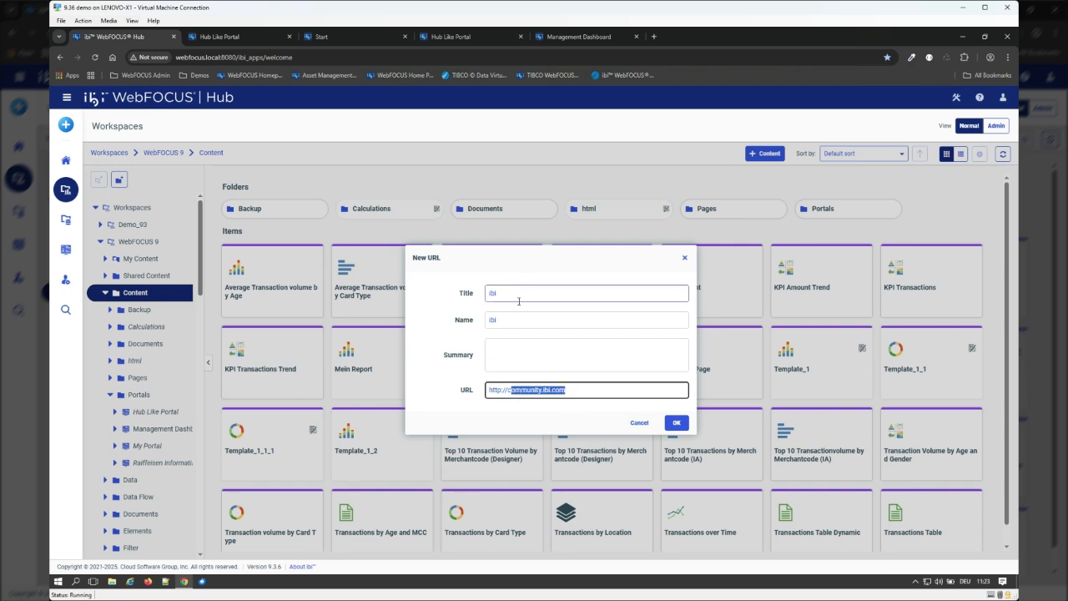
left_click_drag(517, 295, 471, 300)
key("ctrl+v")
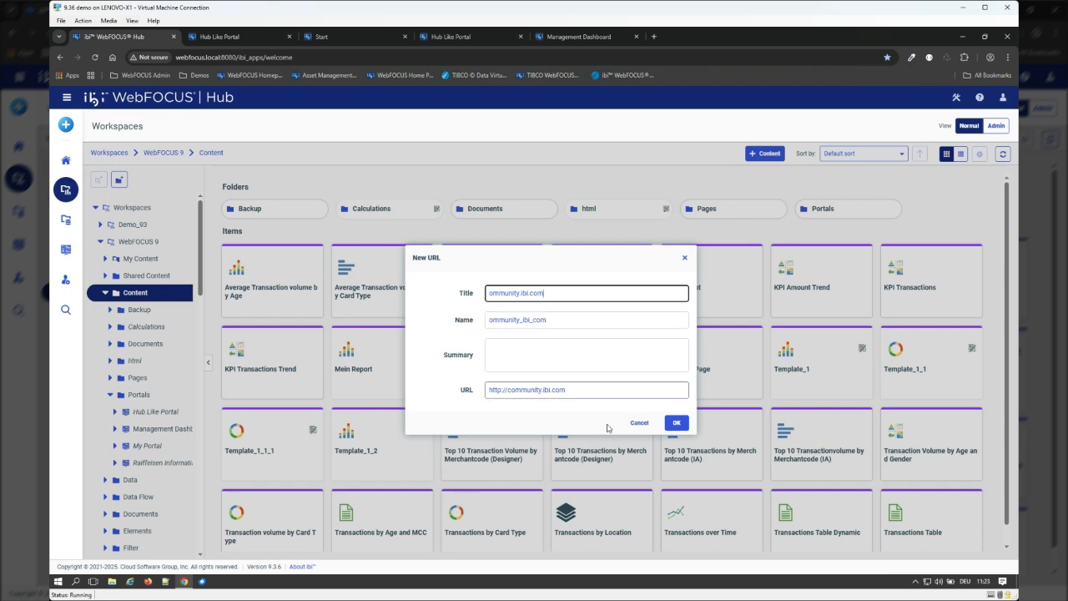
left_click(678, 424)
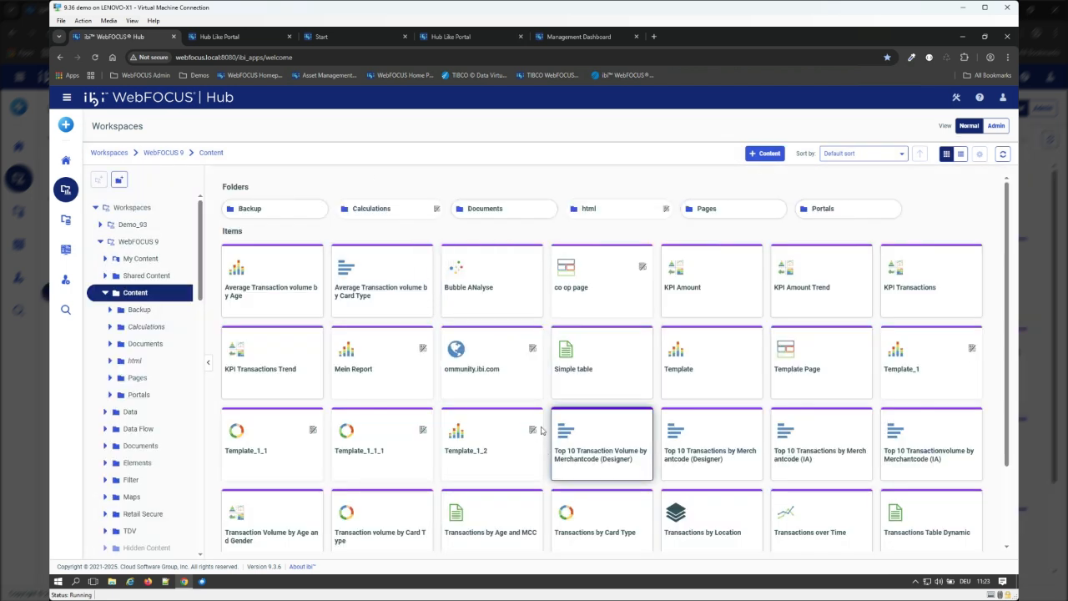
Step: Correct the new URL item's title to "community.ibi.com" and its name to "community_ibi_com", save it and publish the item
right_click(458, 377)
left_click(489, 380)
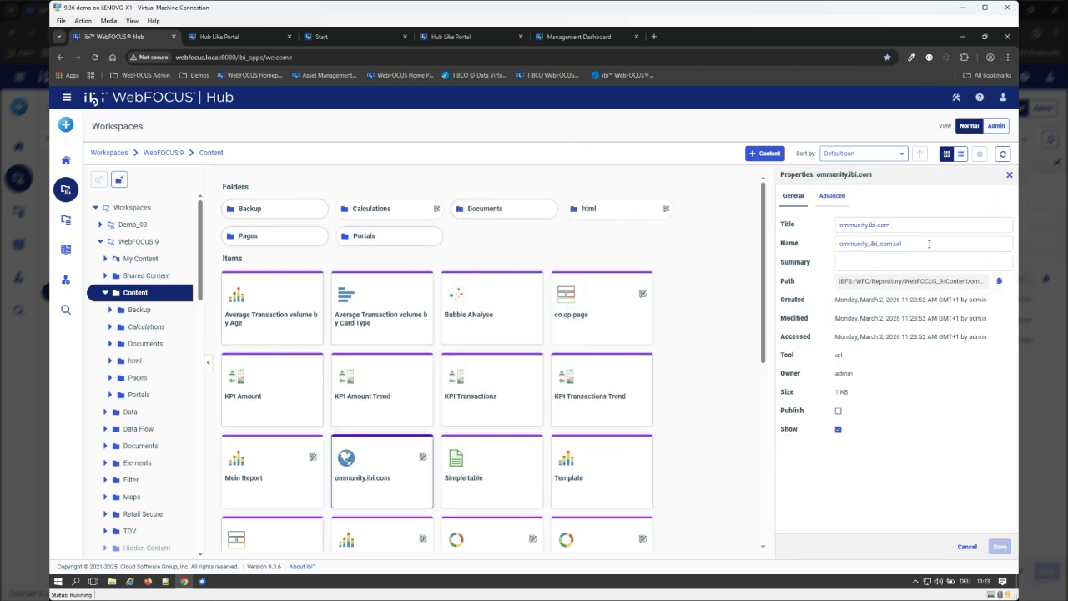
left_click(839, 226)
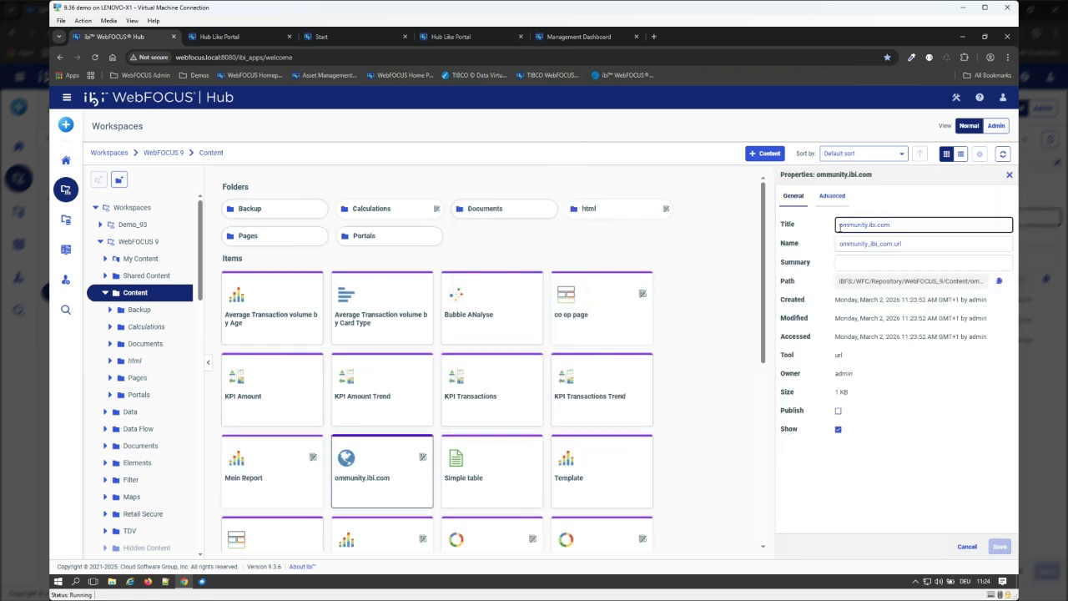
type("c")
left_click(840, 243)
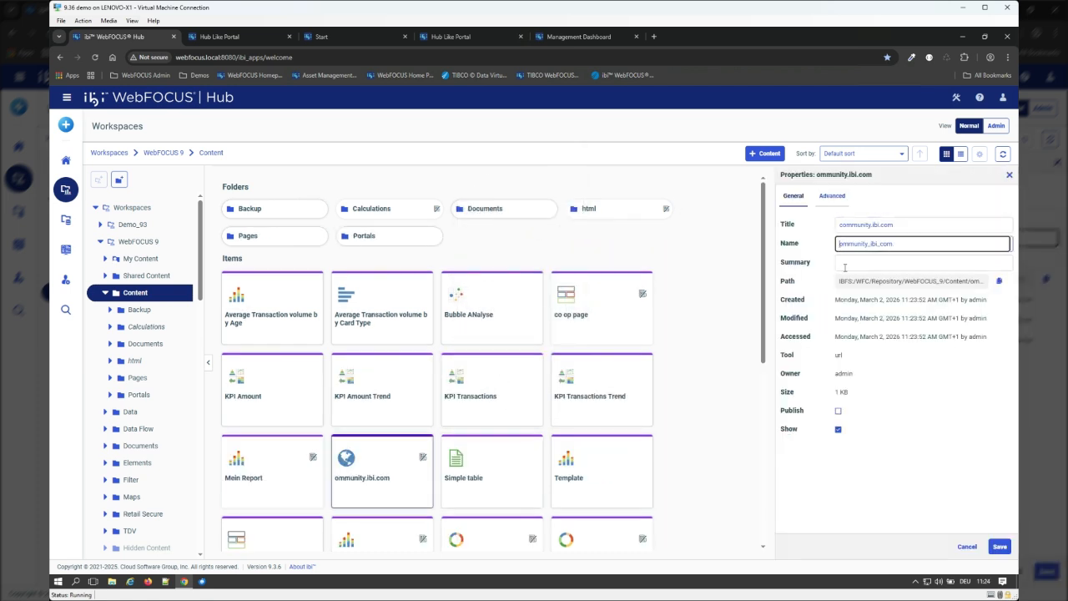
type("c")
left_click(998, 547)
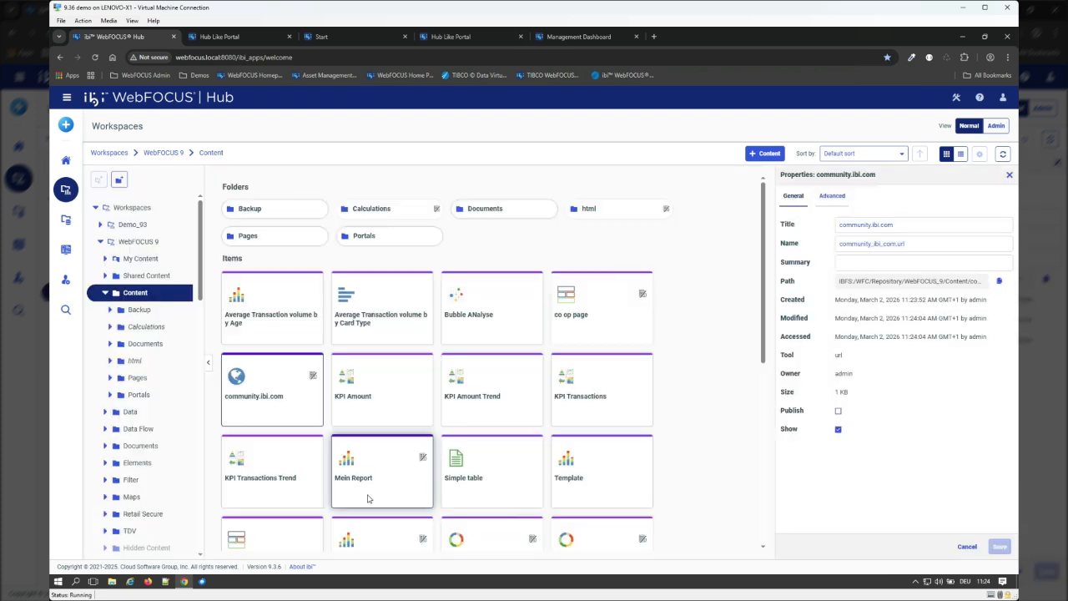
right_click(266, 418)
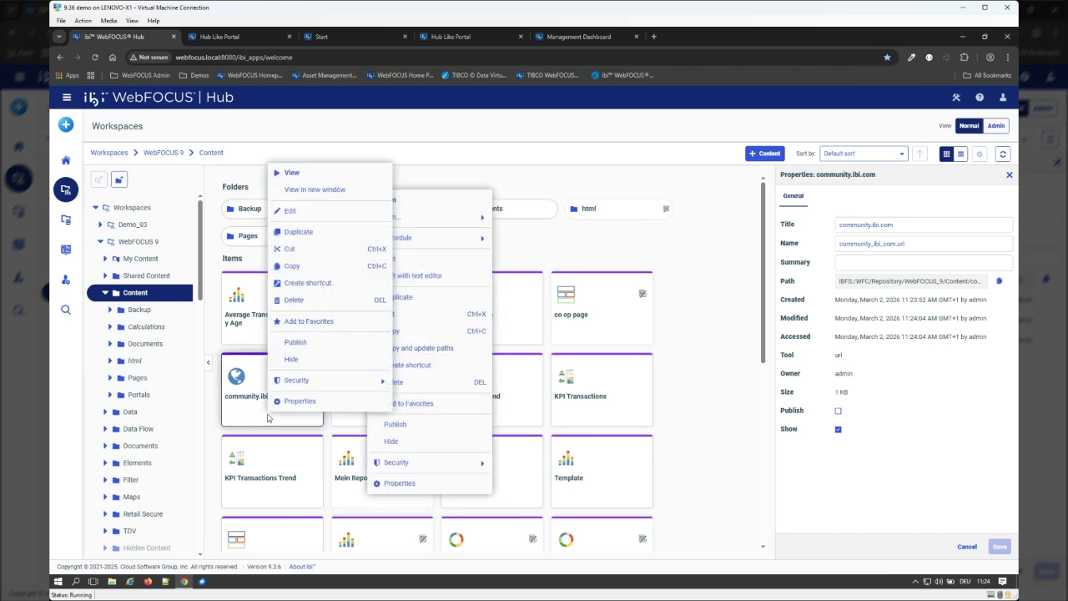
left_click(306, 349)
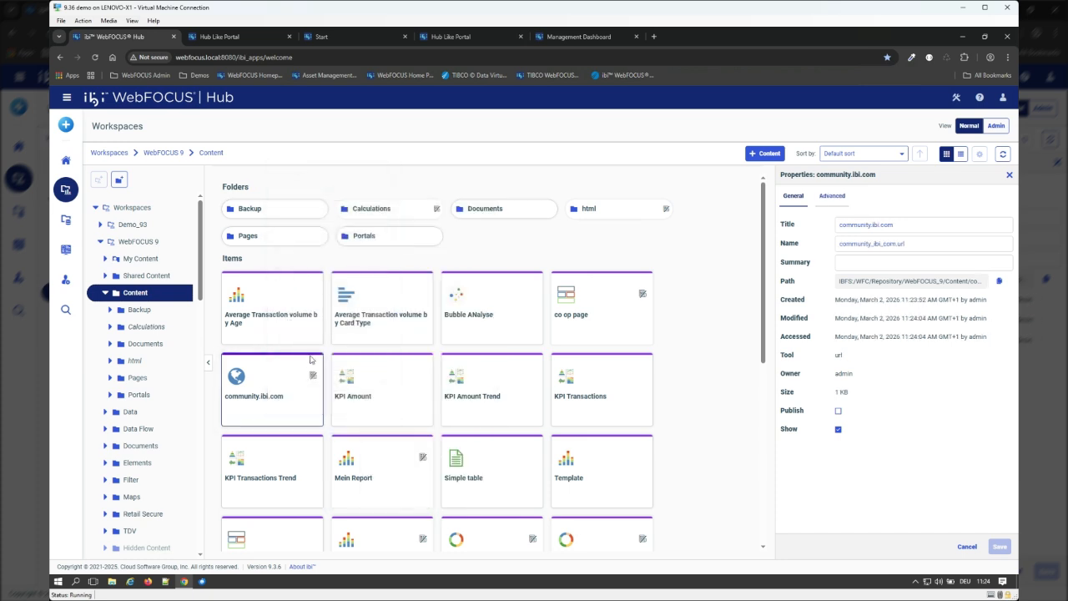
Step: Delete the "Message of the day" link tile from the Start page
left_click(235, 40)
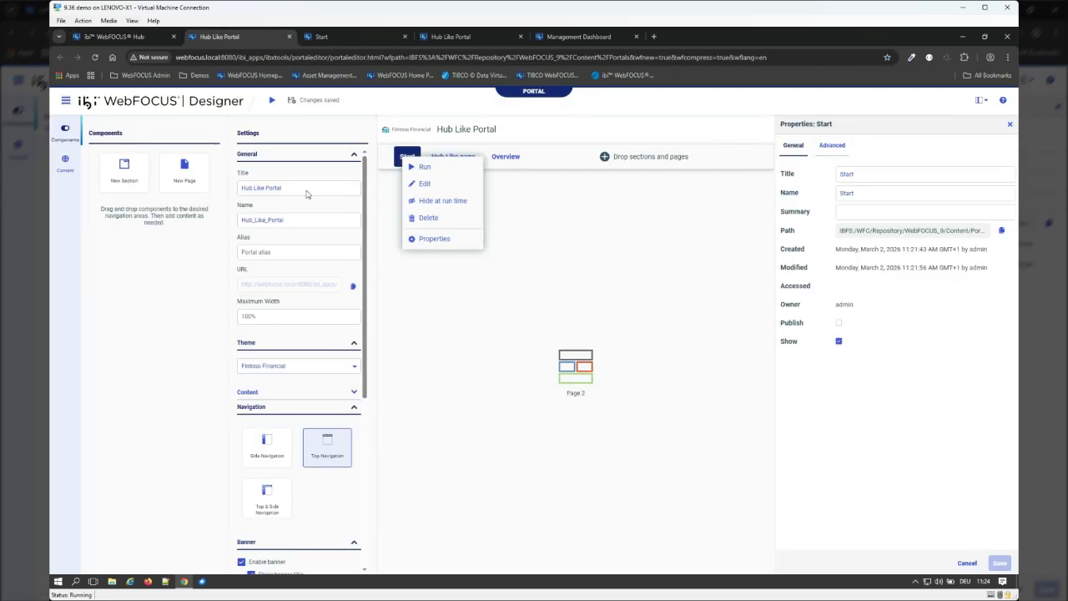
left_click(574, 397)
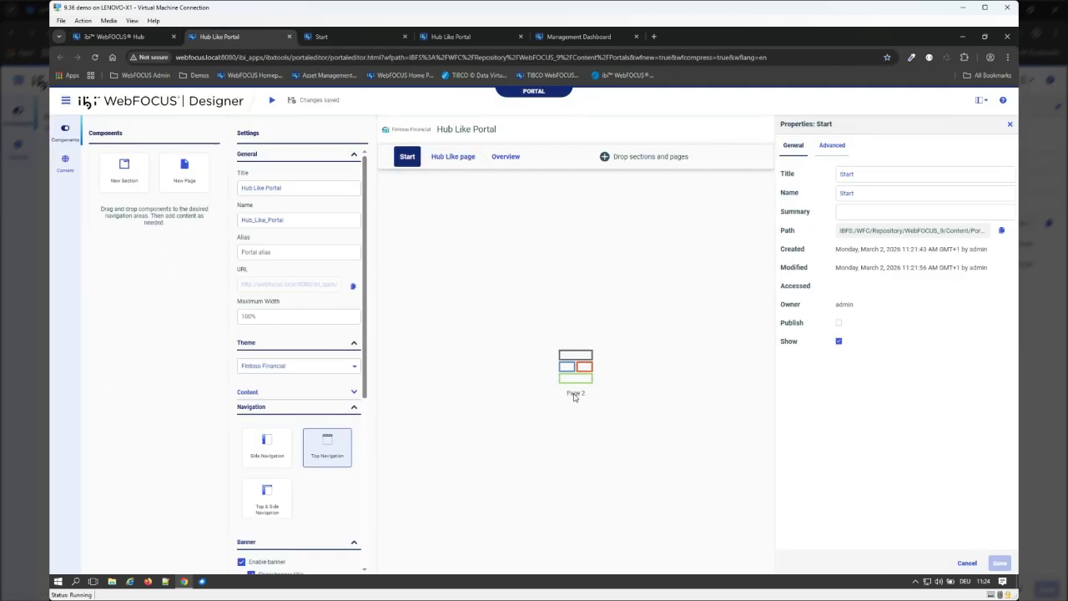
left_click(344, 39)
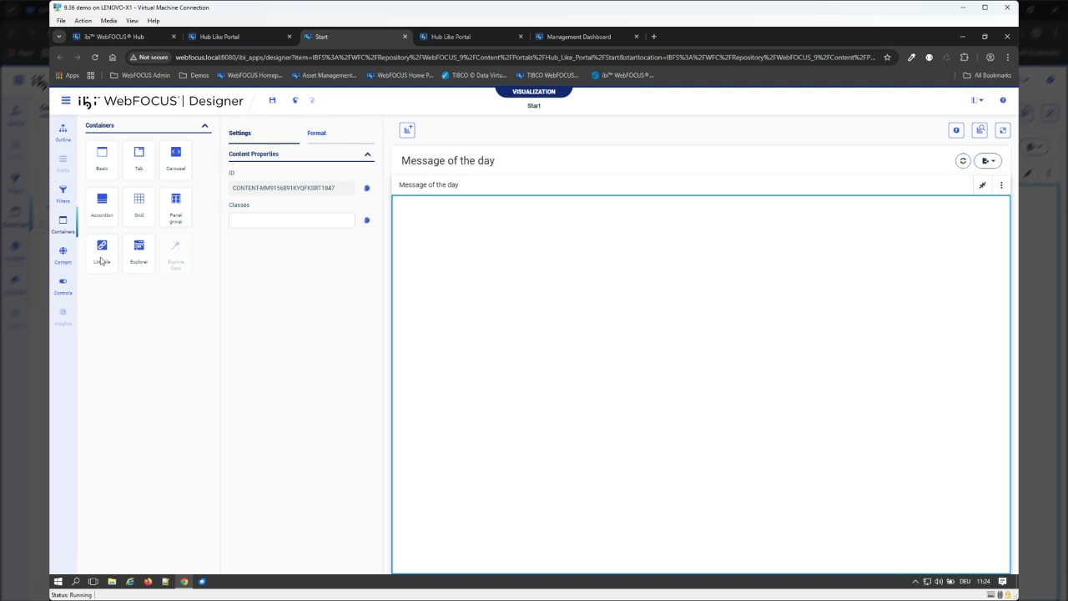
left_click(62, 254)
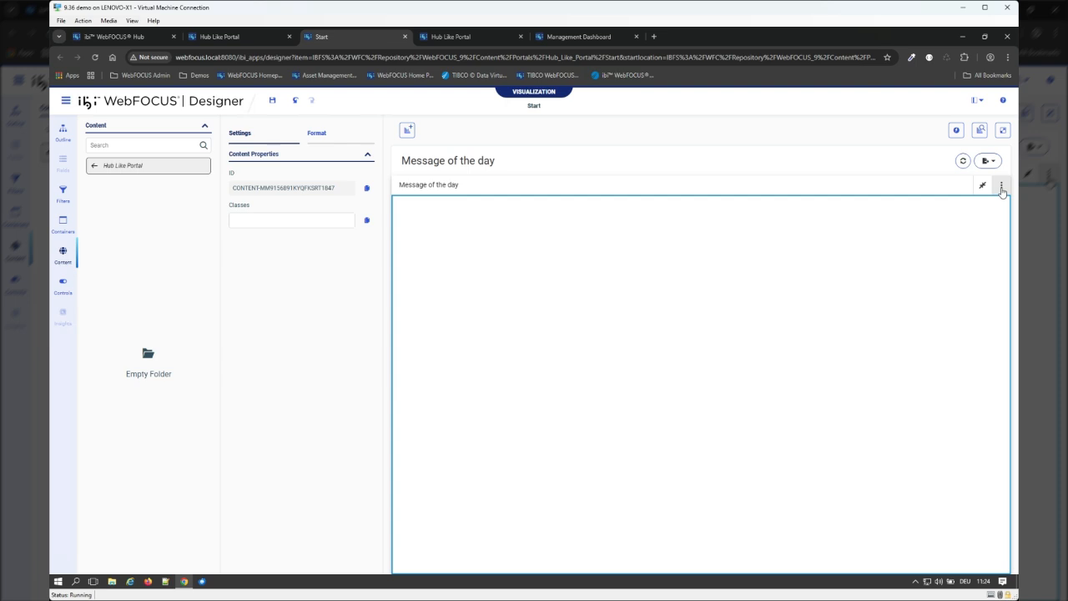
left_click(1002, 189)
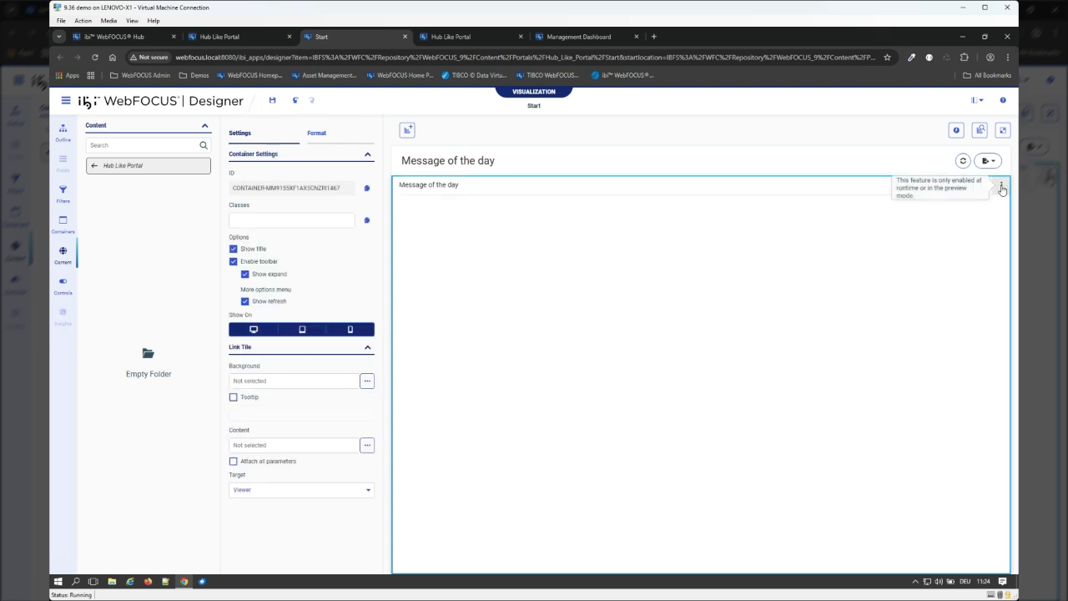
left_click(1001, 186)
left_click(951, 290)
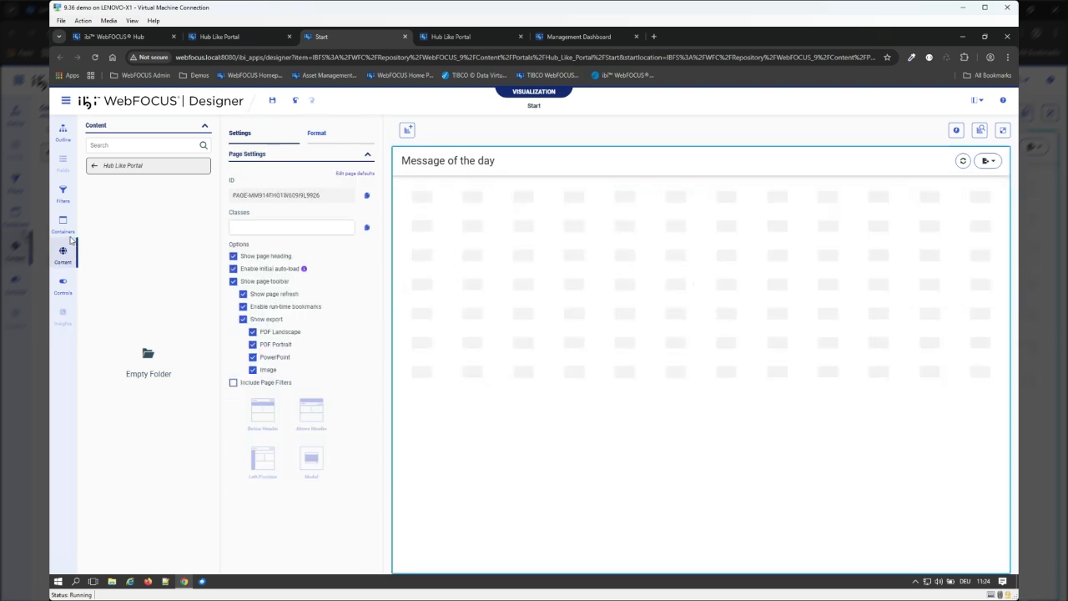
Step: Add a Basic container filling the Start page and turn off its title and toolbar
left_click(64, 230)
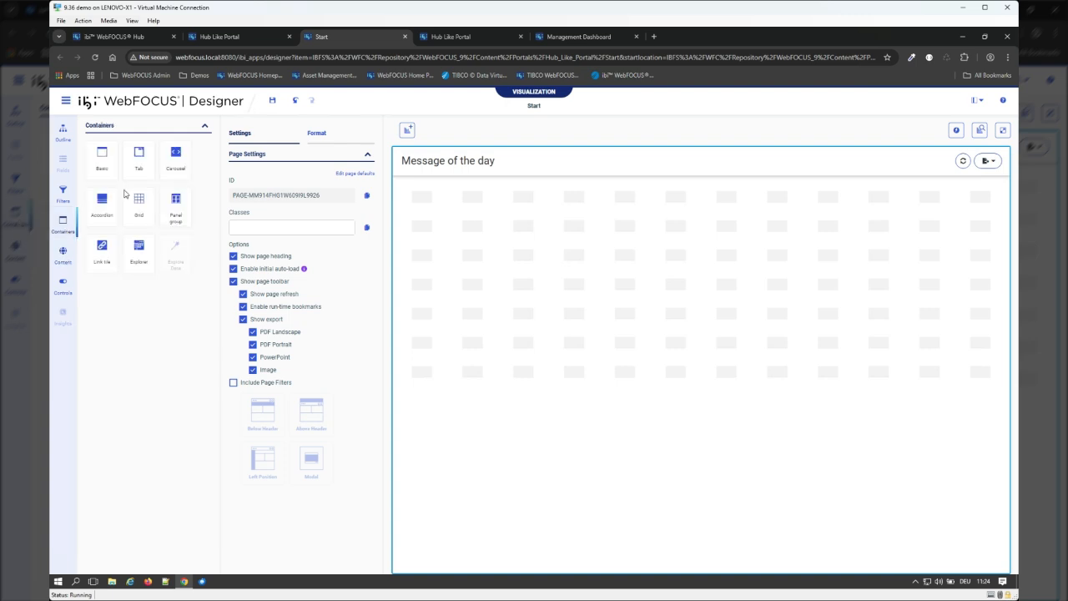
left_click_drag(101, 167, 554, 255)
left_click(667, 198)
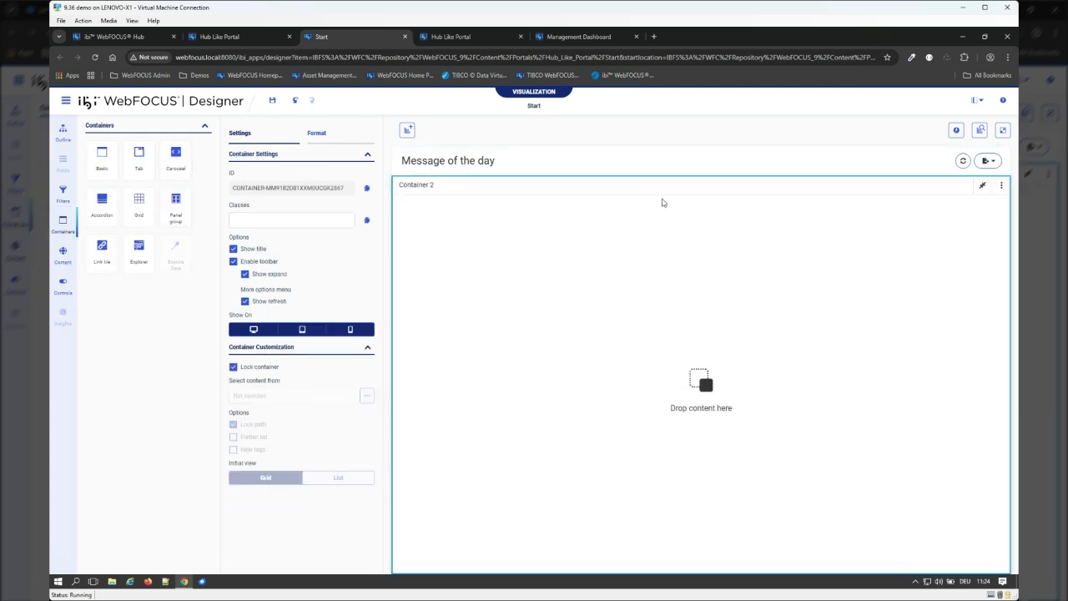
left_click(257, 250)
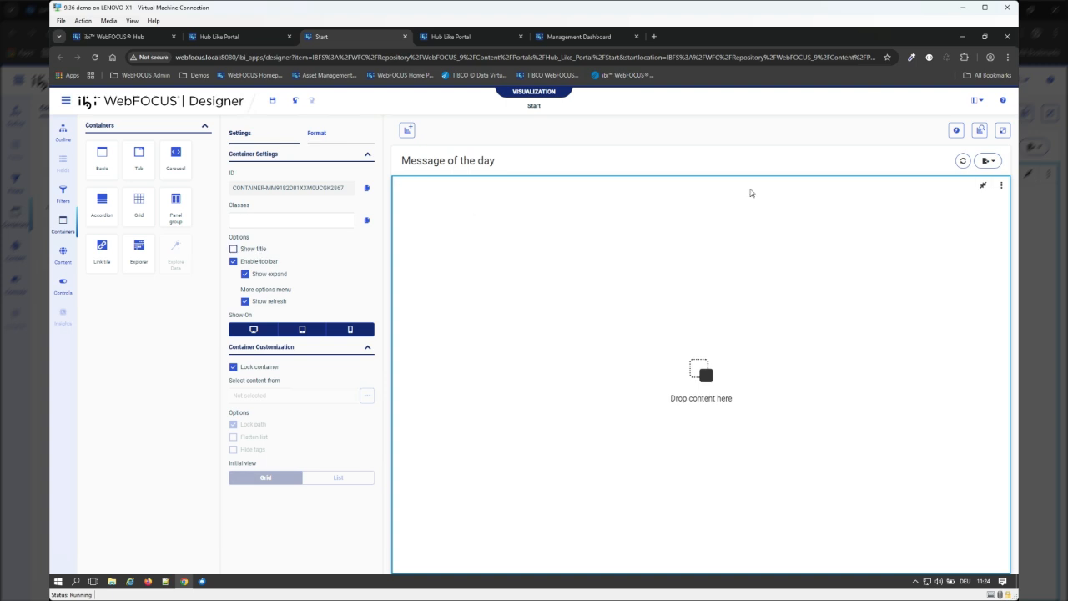
left_click(267, 263)
Step: Look for the community.ibi.com item in the Designer's Content folder and check its properties in the Hub
left_click(62, 253)
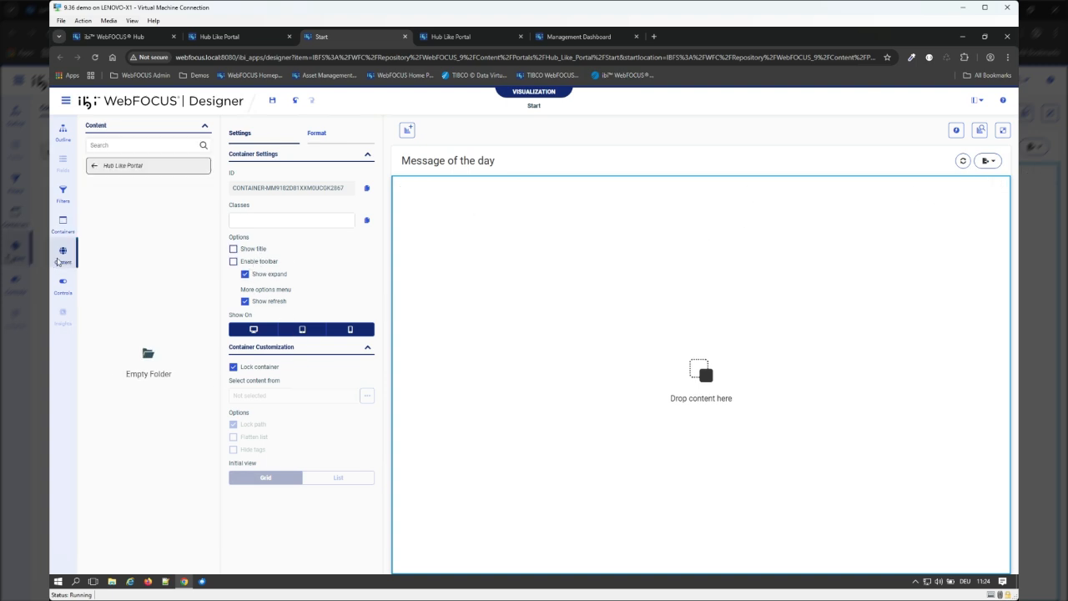
left_click(107, 166)
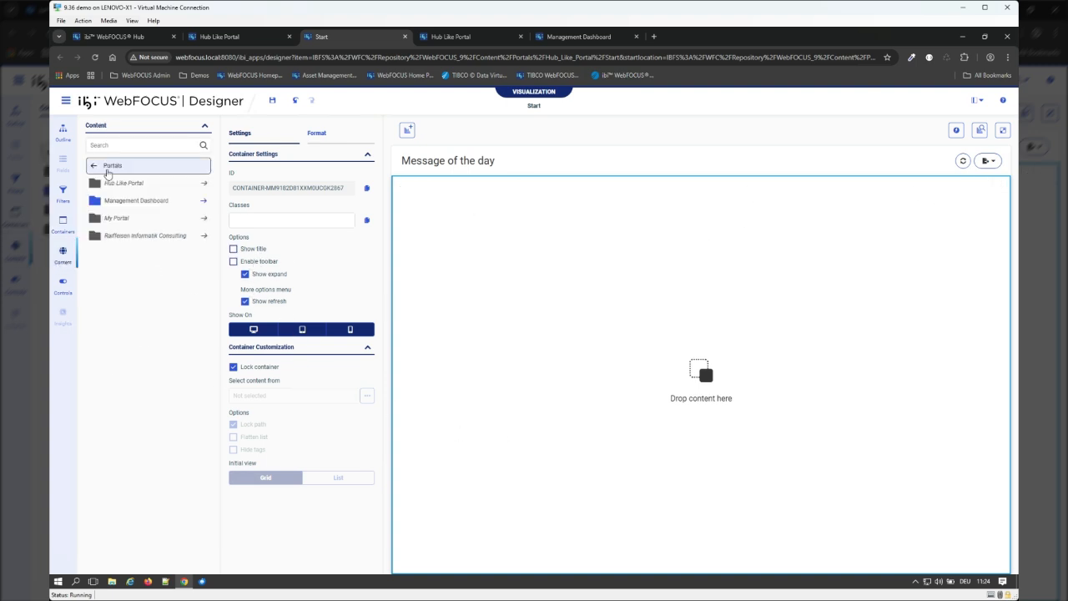
left_click(106, 166)
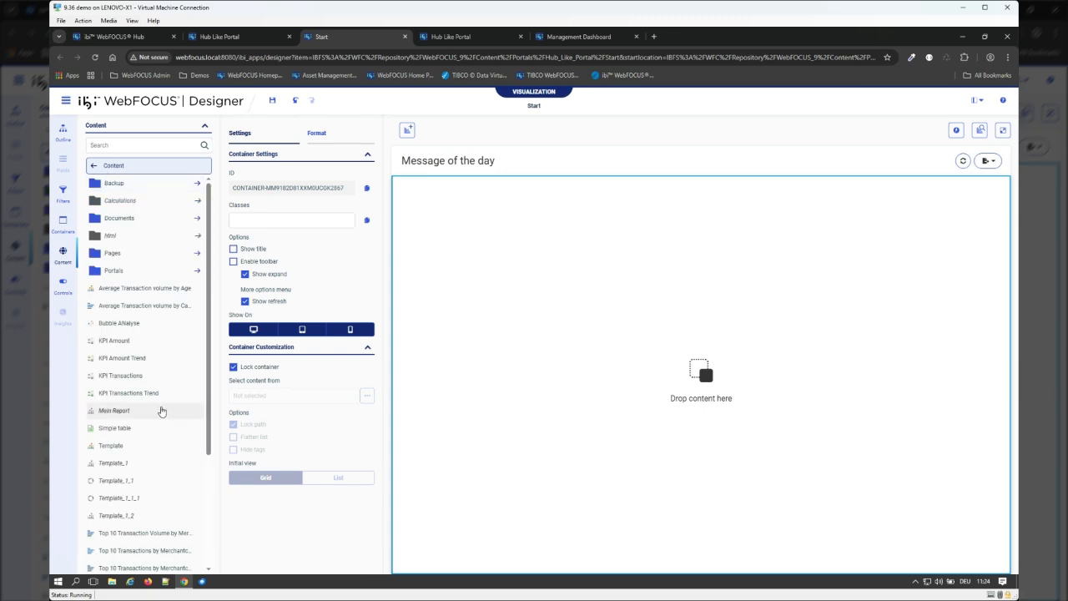
scroll(159, 410, "down", 1)
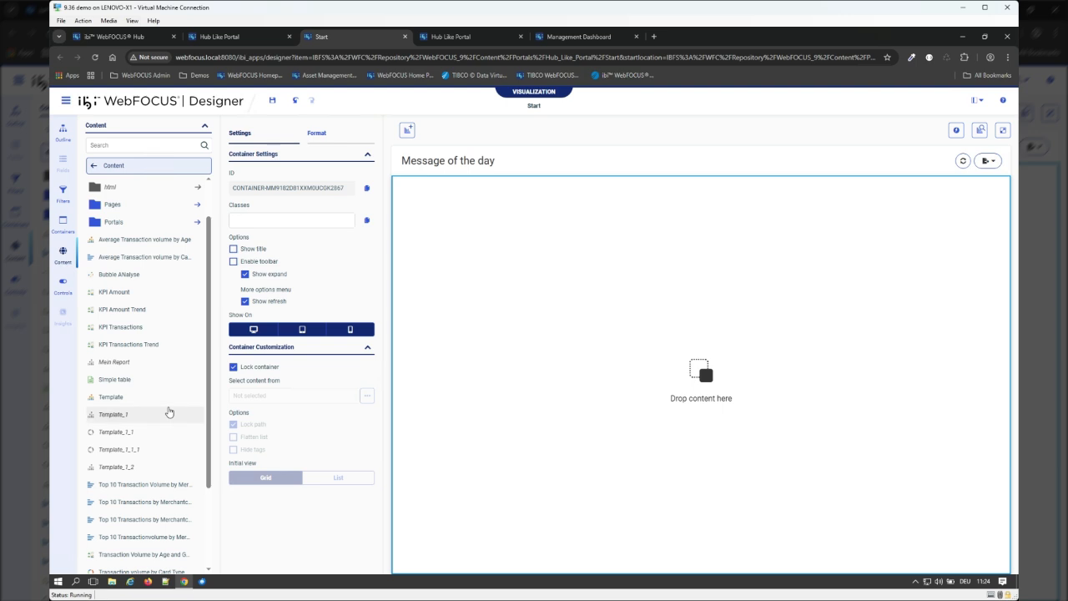
scroll(166, 410, "down", 3)
scroll(169, 412, "up", 4)
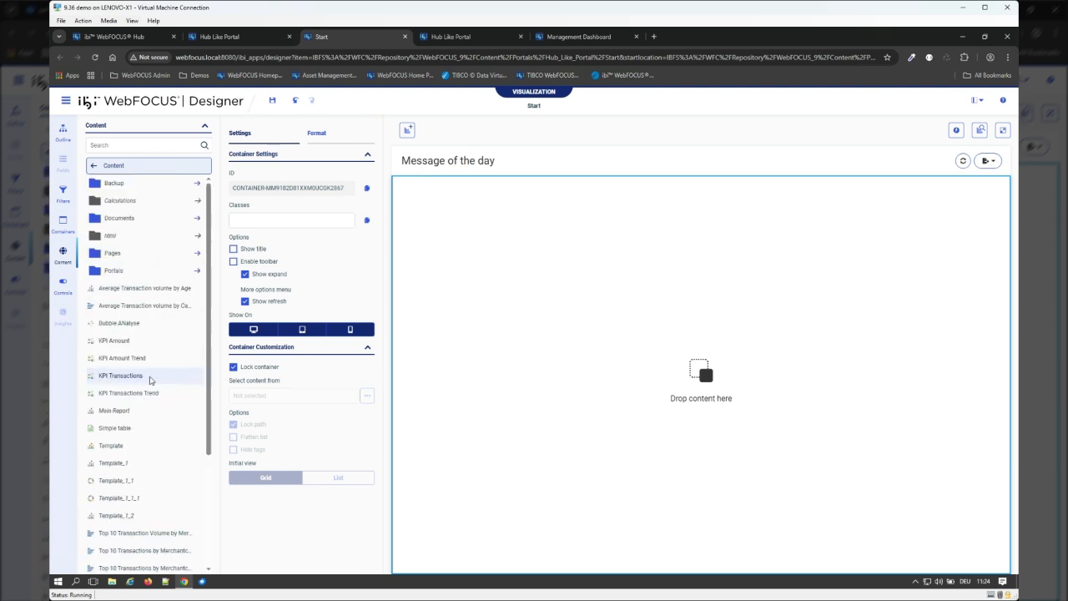
left_click(123, 143)
type("co")
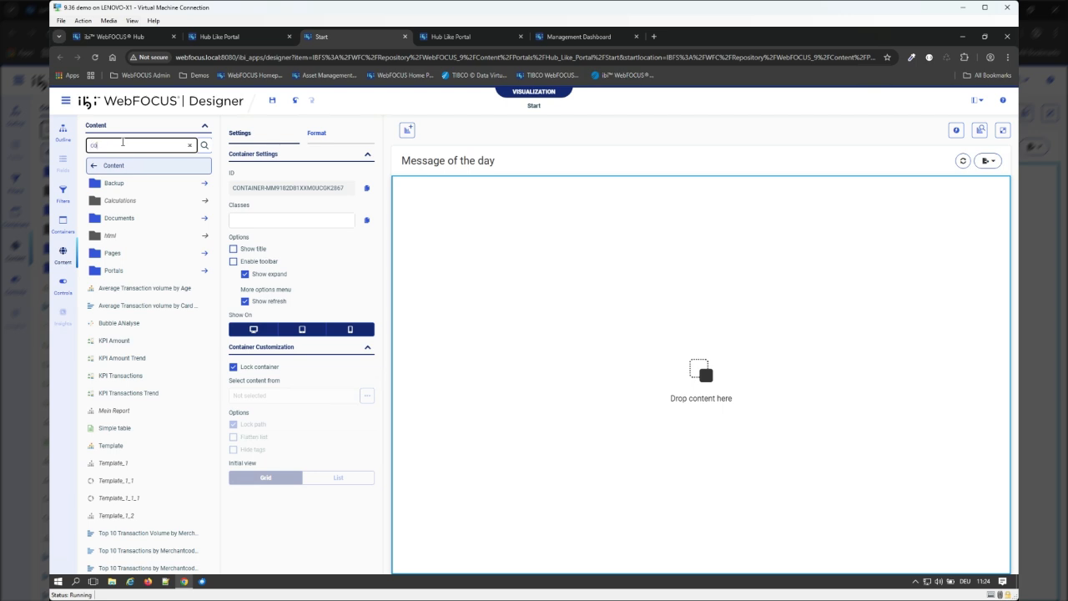
type("n")
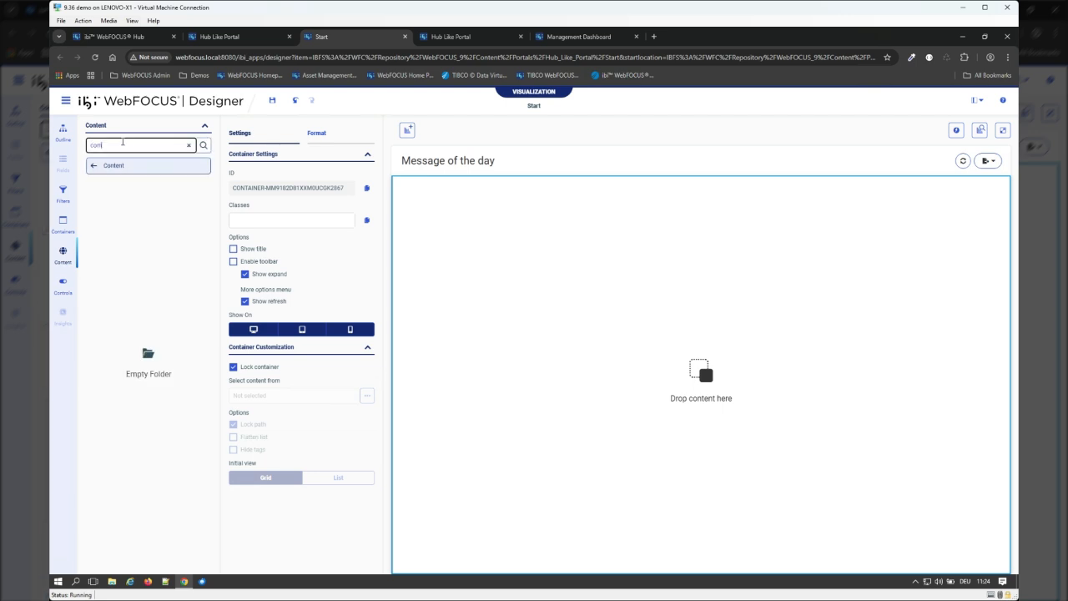
left_click(117, 37)
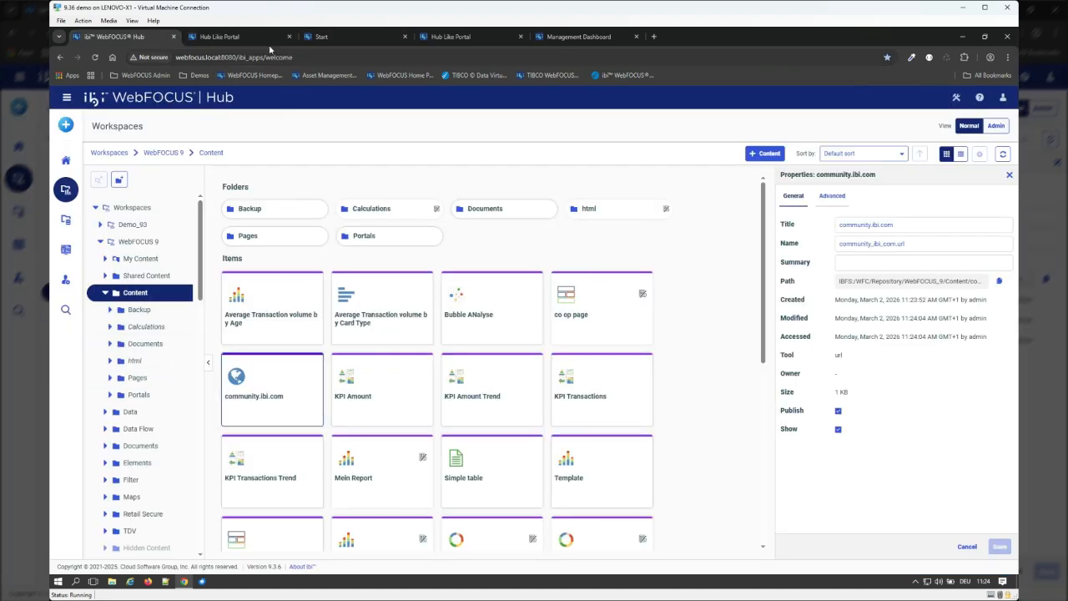
left_click(239, 39)
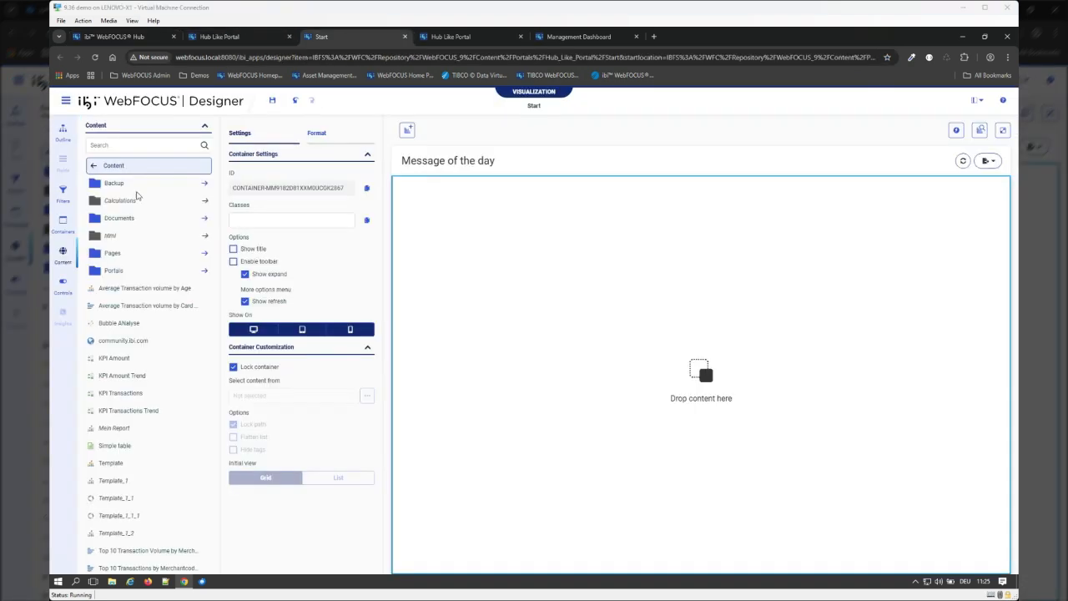
Step: Reopen the Content folder under WebFOCUS 9, place community.ibi.com in the empty container and save the Start page
left_click(94, 167)
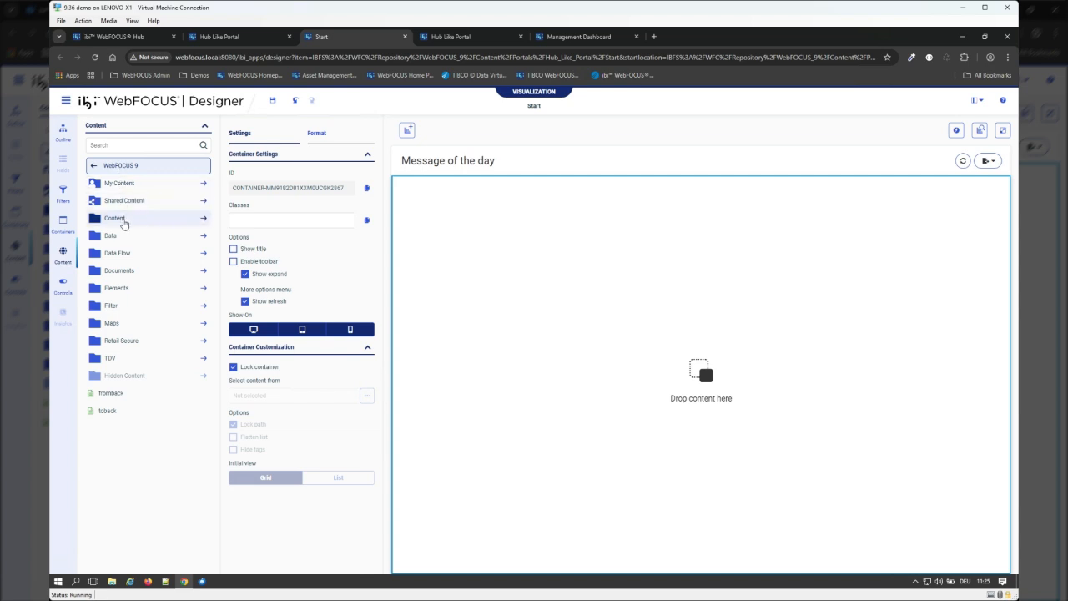
left_click(122, 221)
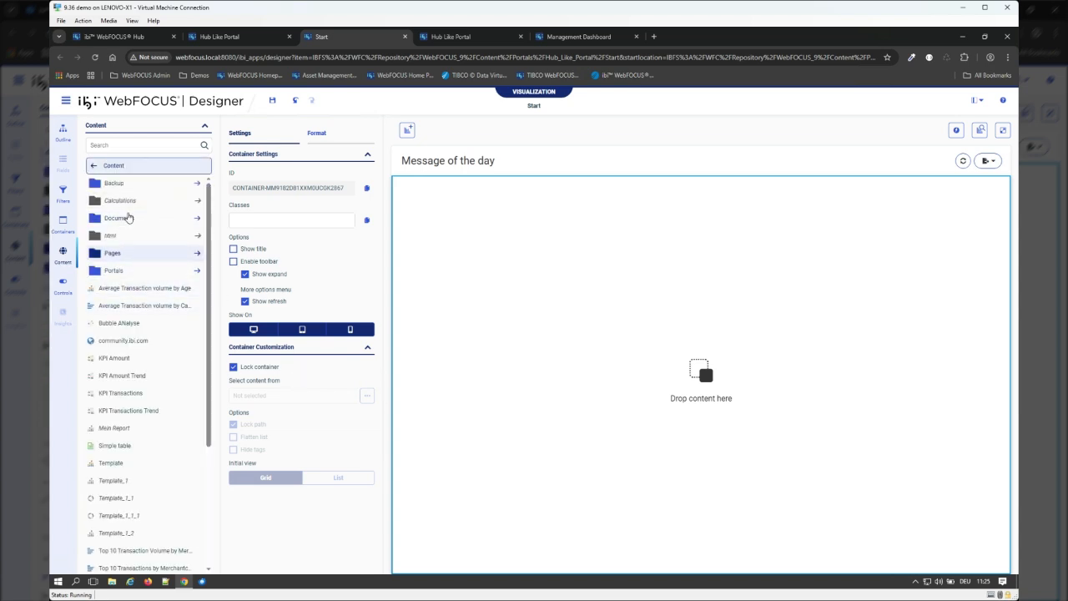
left_click_drag(117, 340, 488, 309)
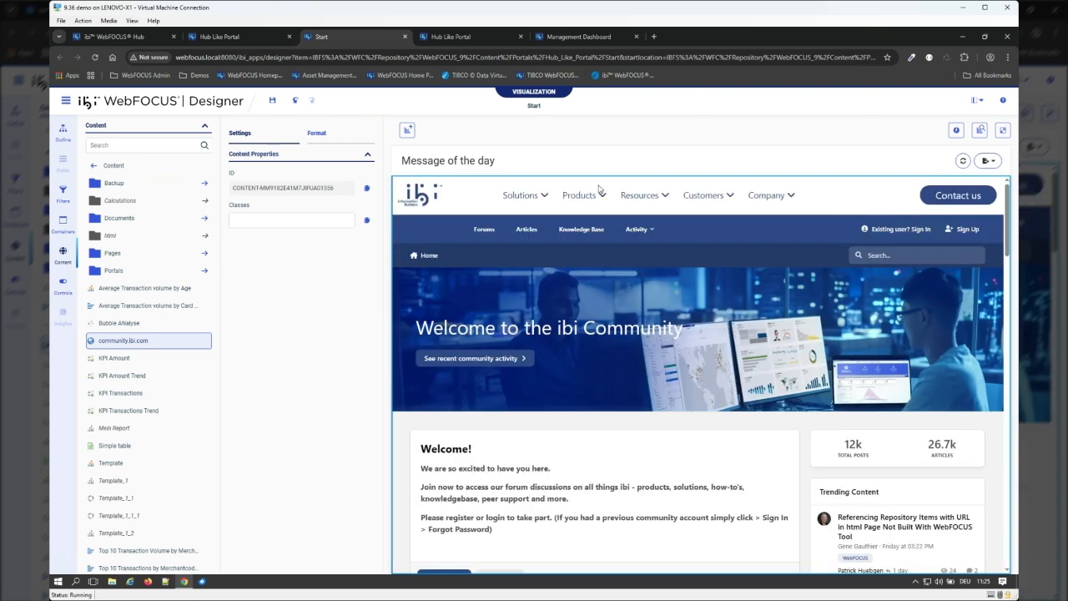
left_click(272, 100)
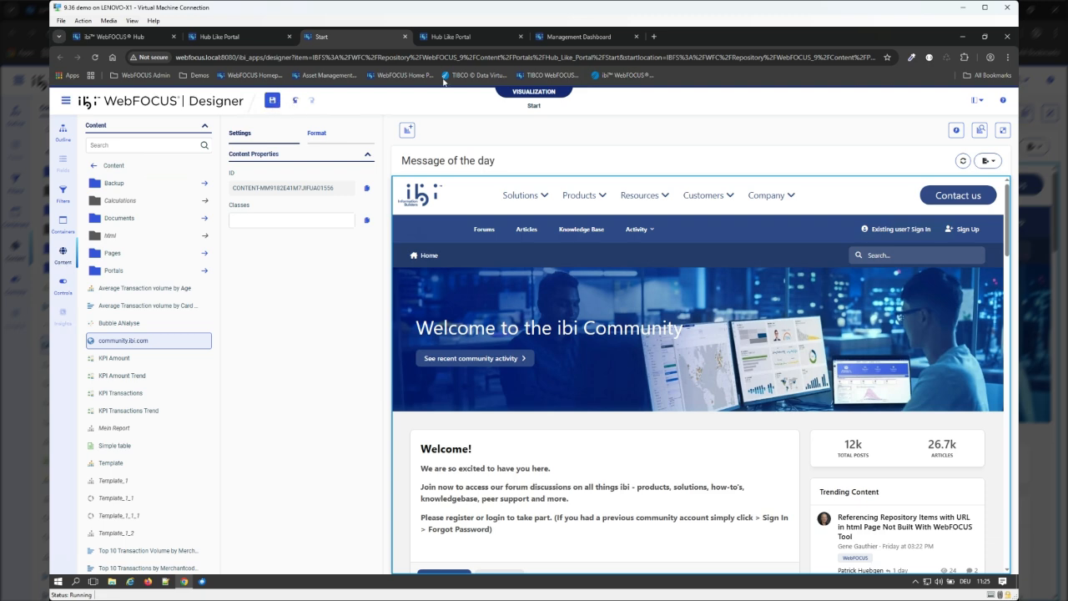
Step: Run the Hub Like Portal and view its Hub Like page, Overview and Start pages
left_click(230, 37)
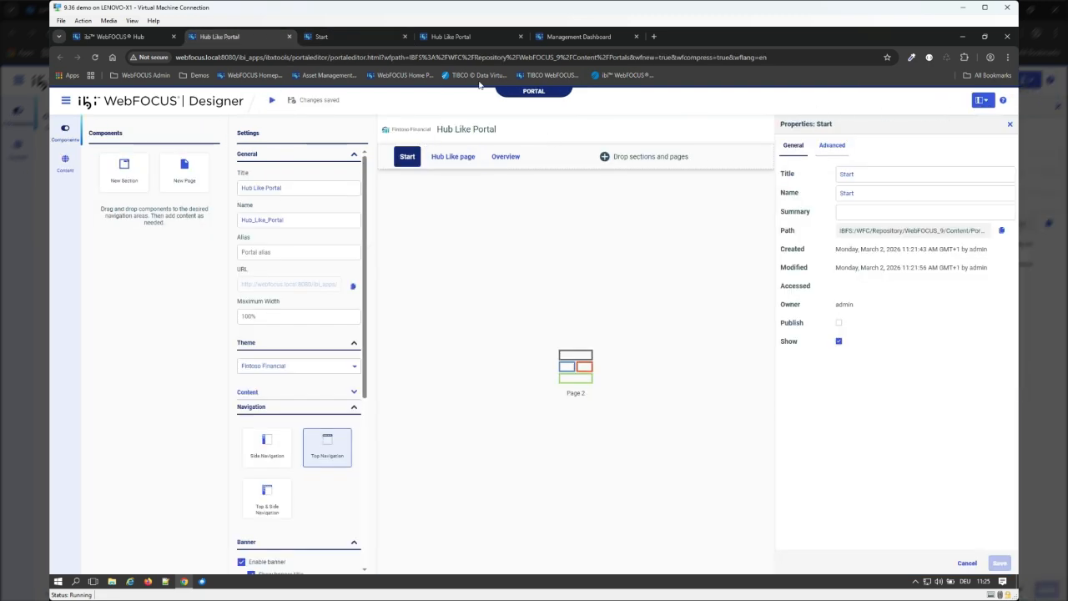
left_click(272, 100)
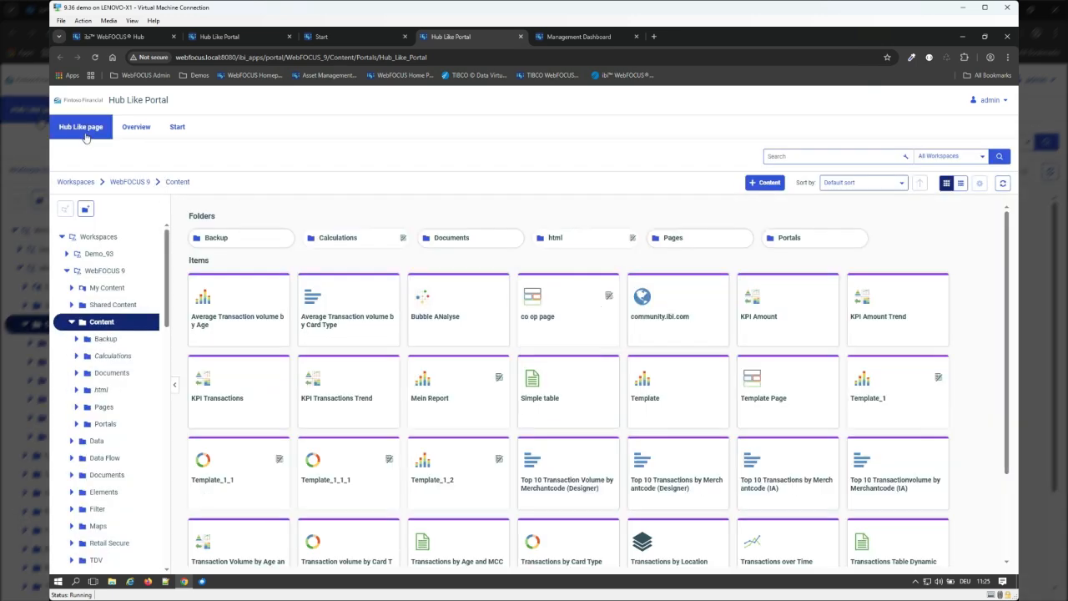
left_click(132, 133)
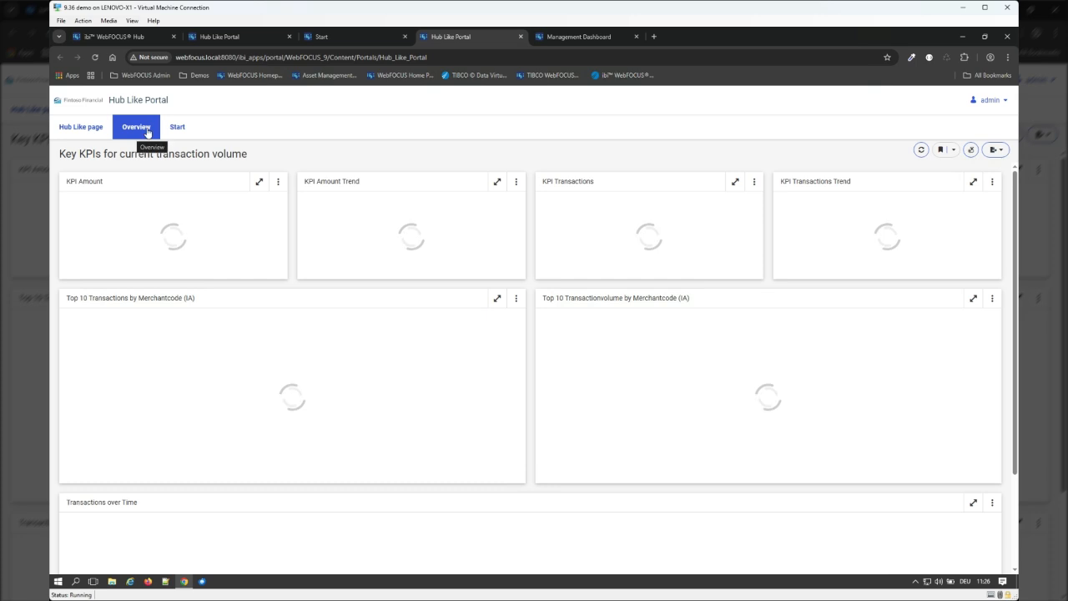
left_click(183, 130)
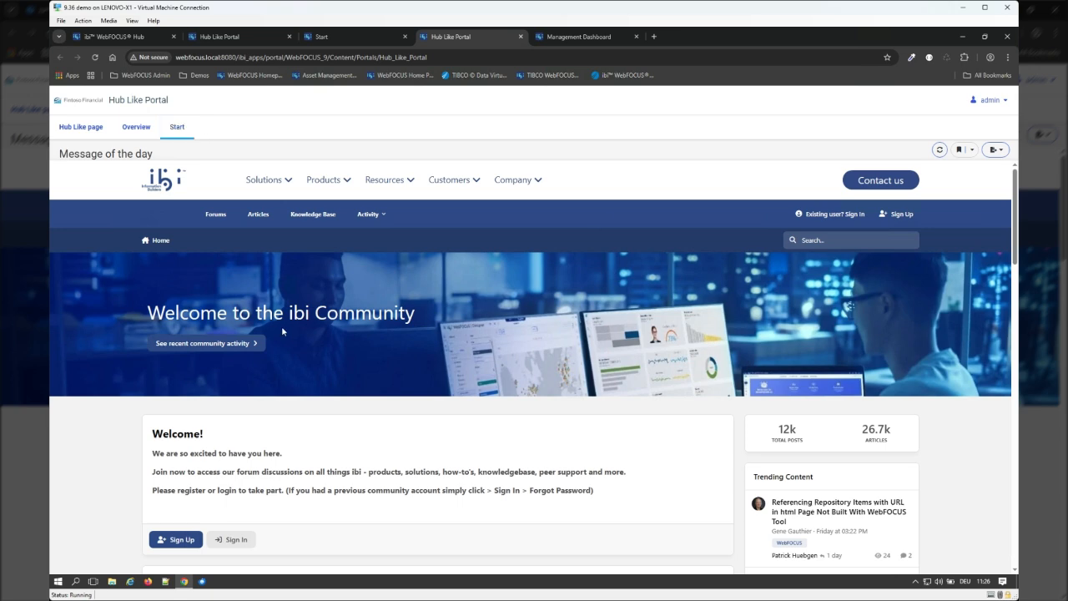
Step: Check the general and advanced properties of the Start page and select the Hub Like page for comparison in the Hub Like Portal editor
left_click(372, 39)
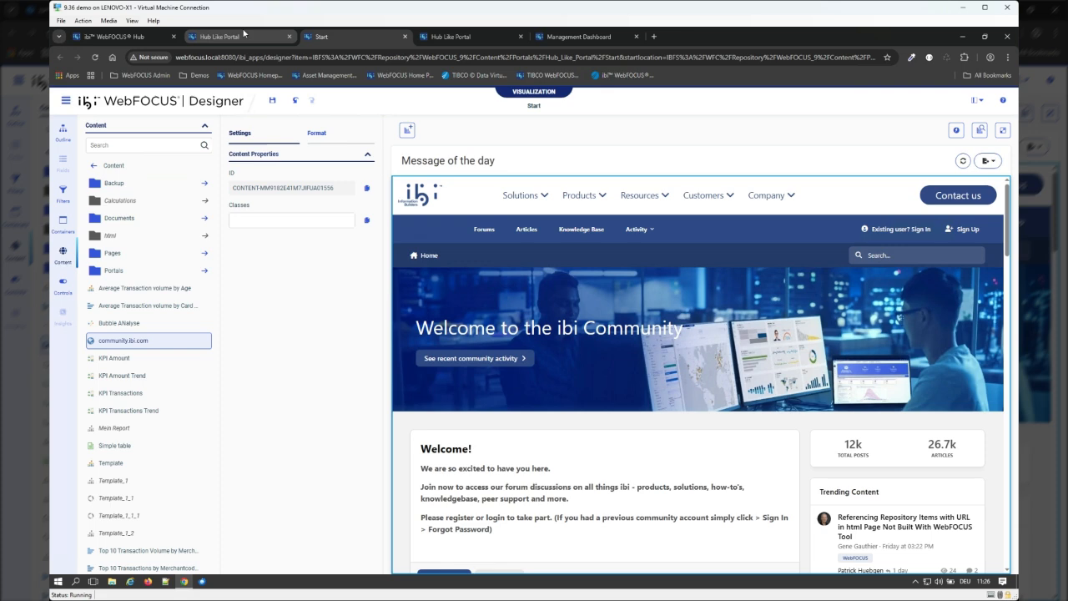
left_click(243, 35)
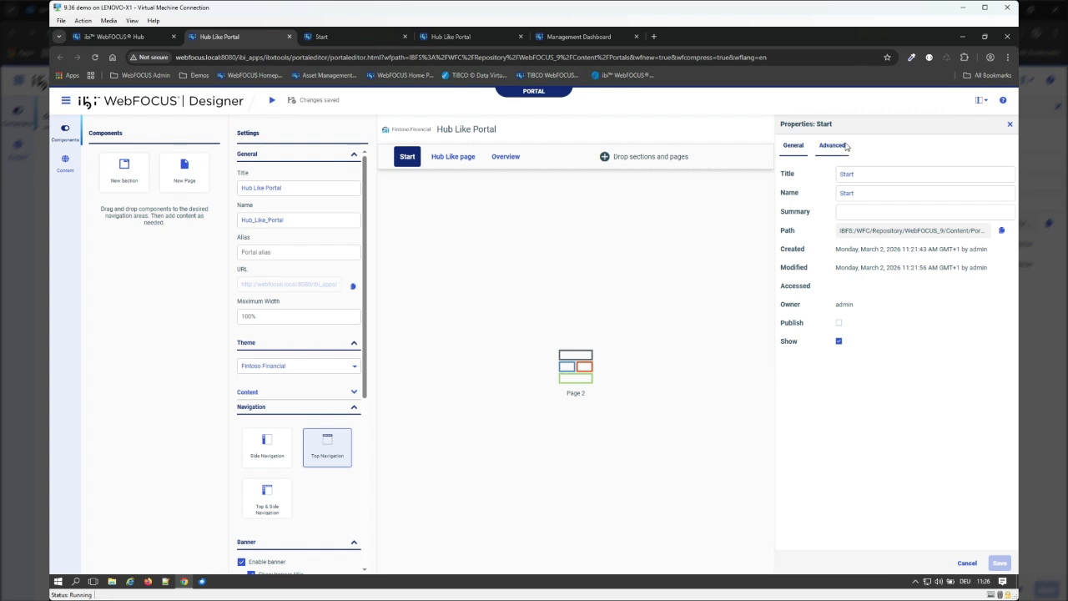
left_click(837, 147)
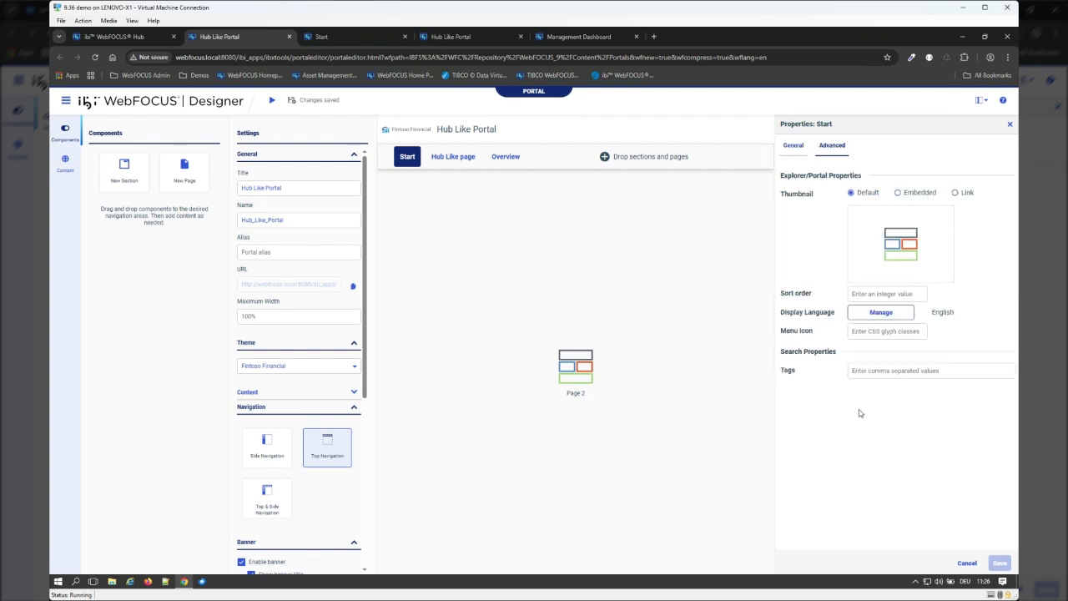
left_click(404, 164)
left_click(452, 159)
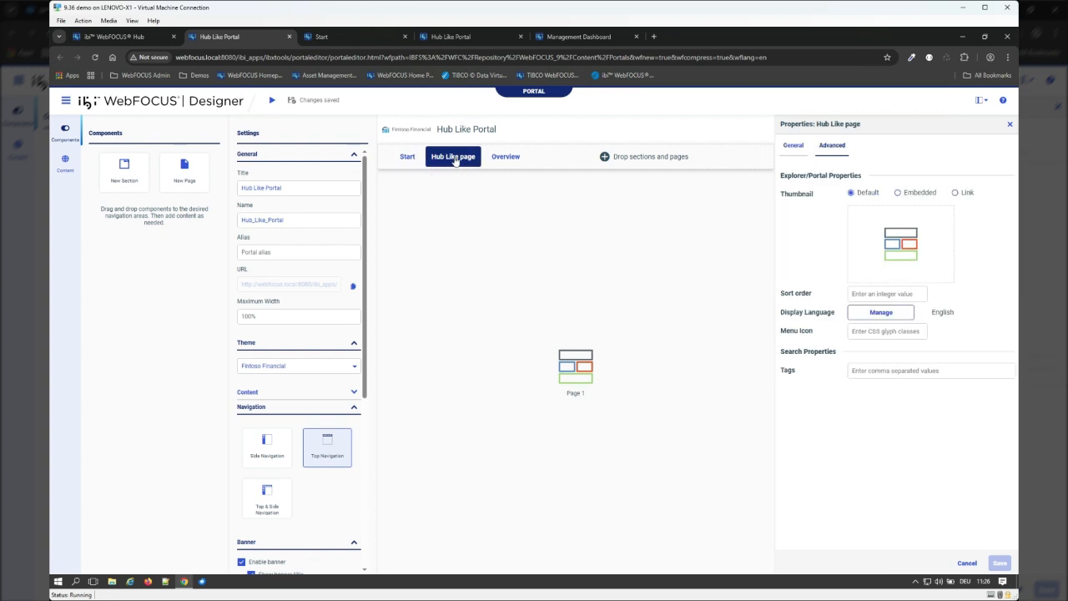
left_click(406, 162)
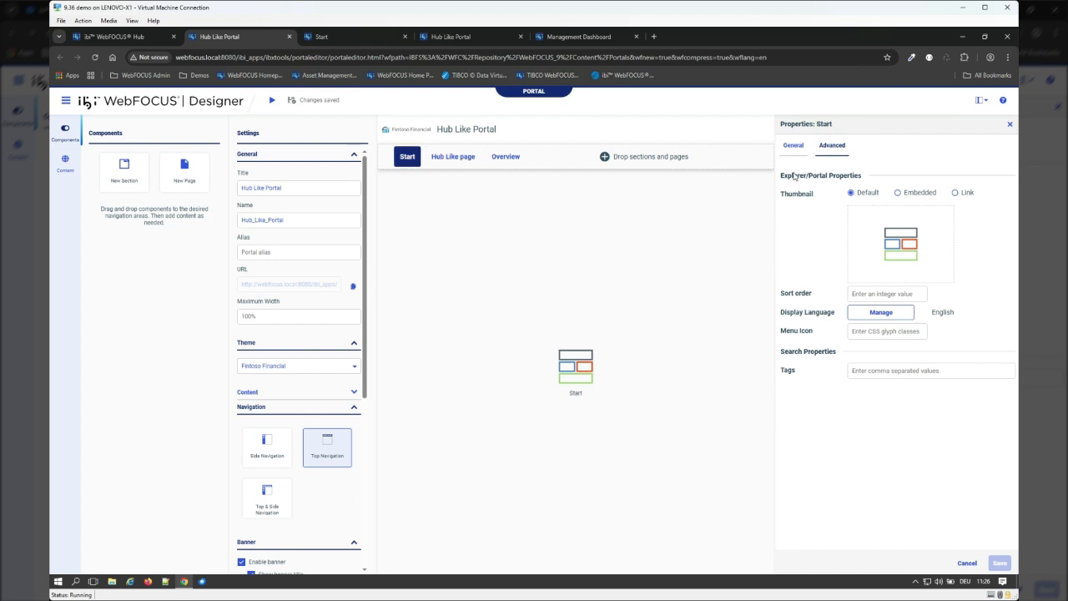
left_click(794, 147)
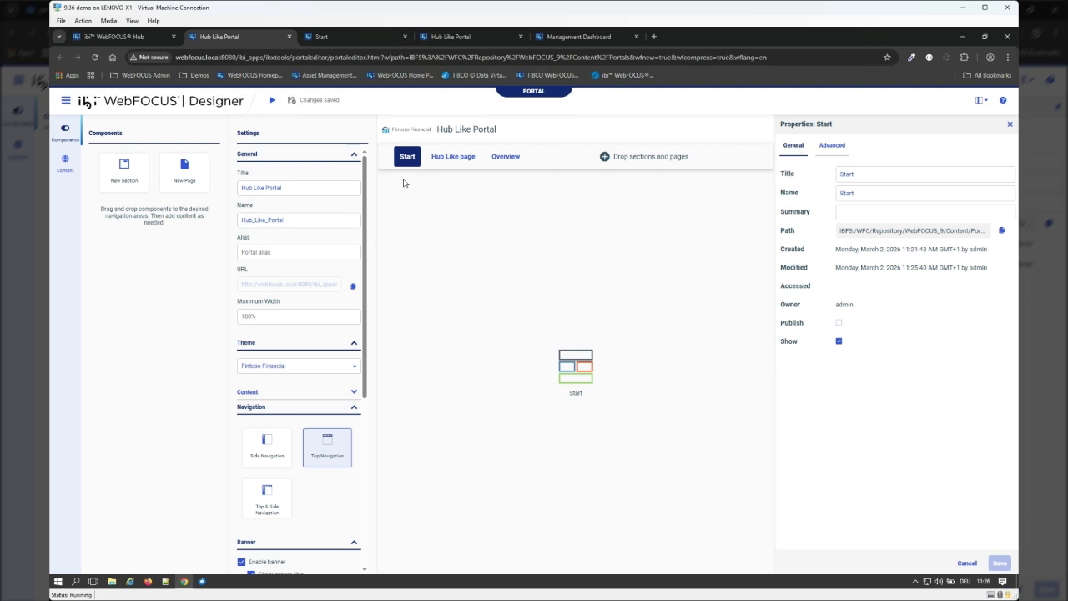
Step: In the Hub, open the Hub Like Portal under Content > Portals and bring up the Hub Like page's advanced properties
left_click(117, 38)
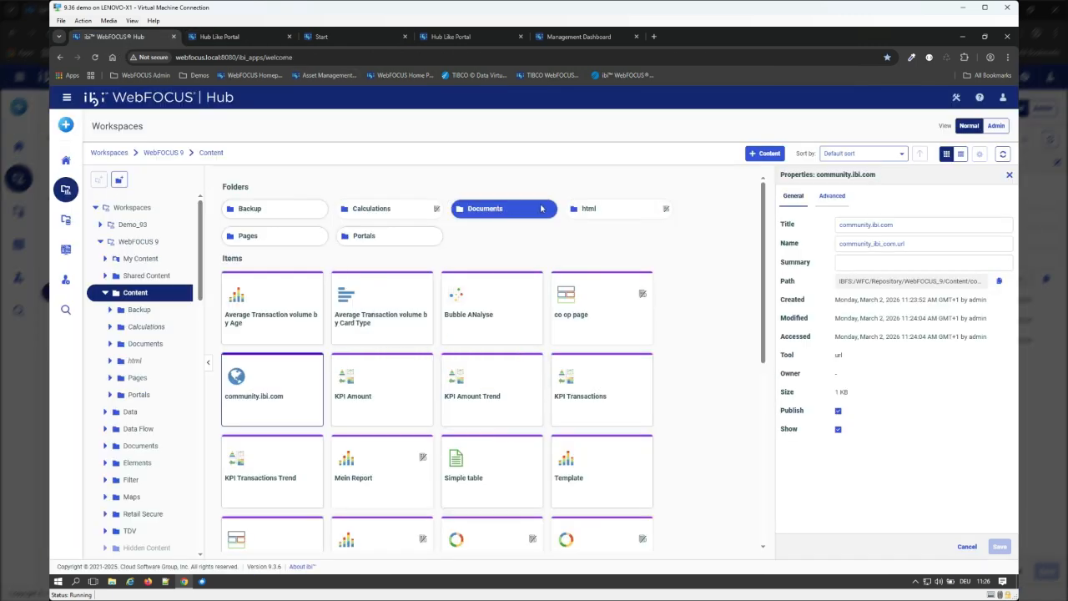
double_click(376, 239)
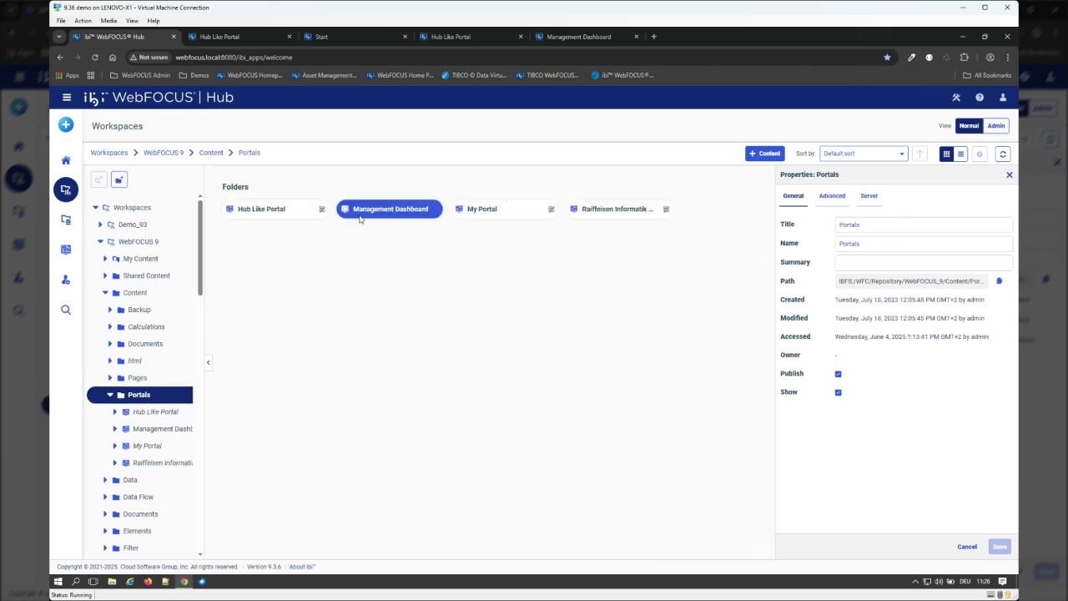
left_click(285, 216)
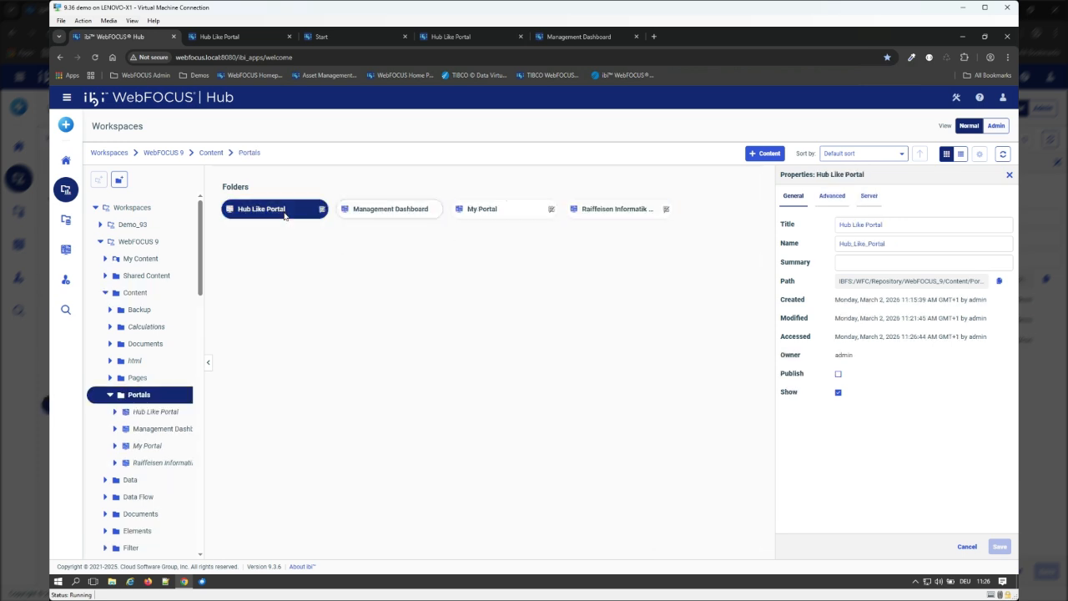
double_click(284, 215)
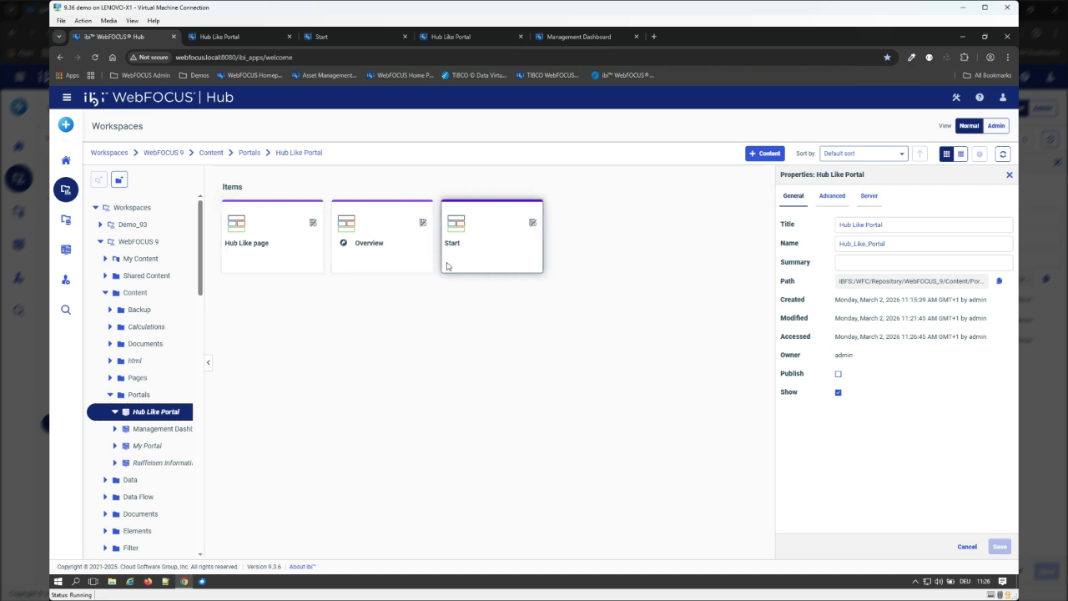
left_click(269, 260)
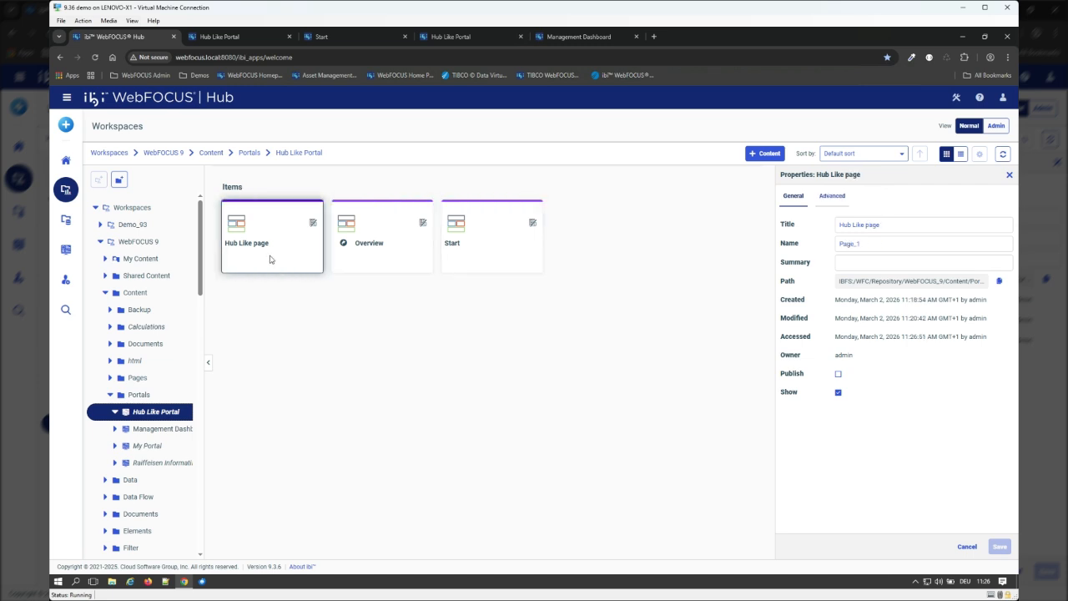
left_click(842, 204)
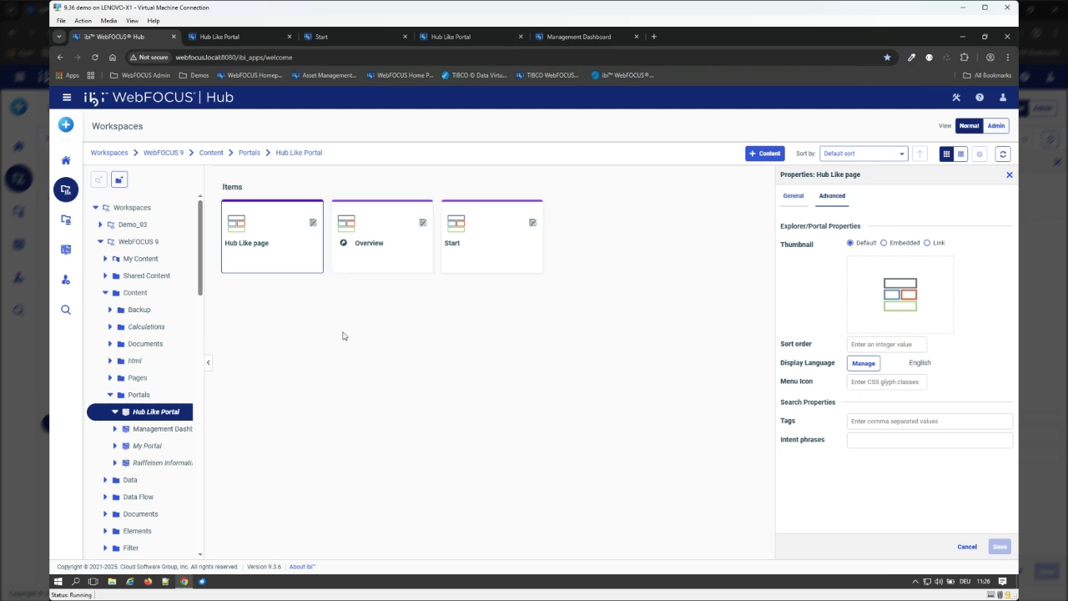
left_click(870, 347)
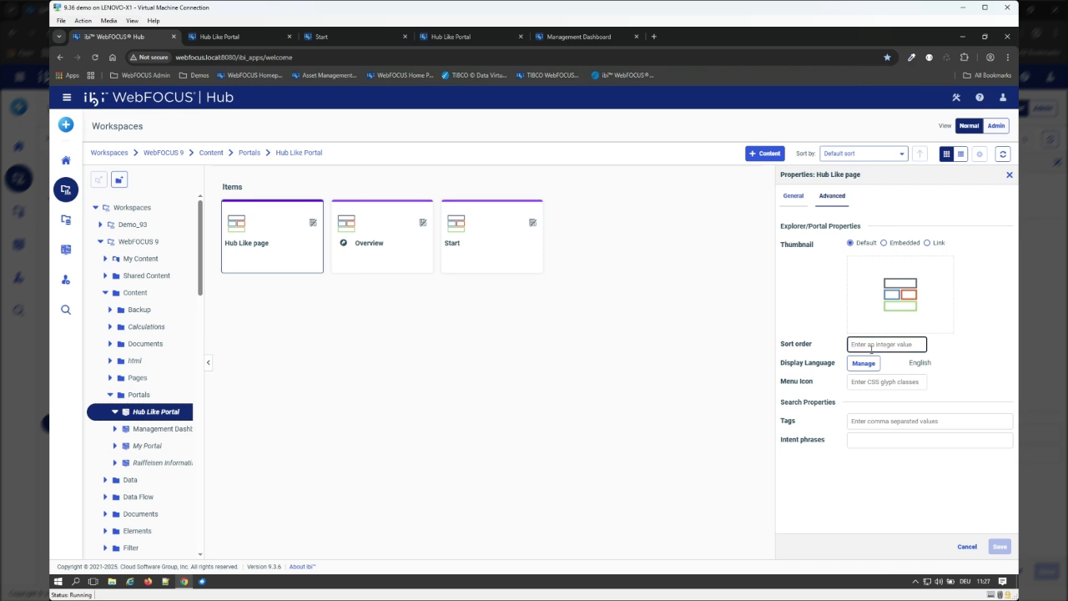
Step: Set the Start page's sort order to 100 and save the property change
left_click(491, 259)
left_click(876, 346)
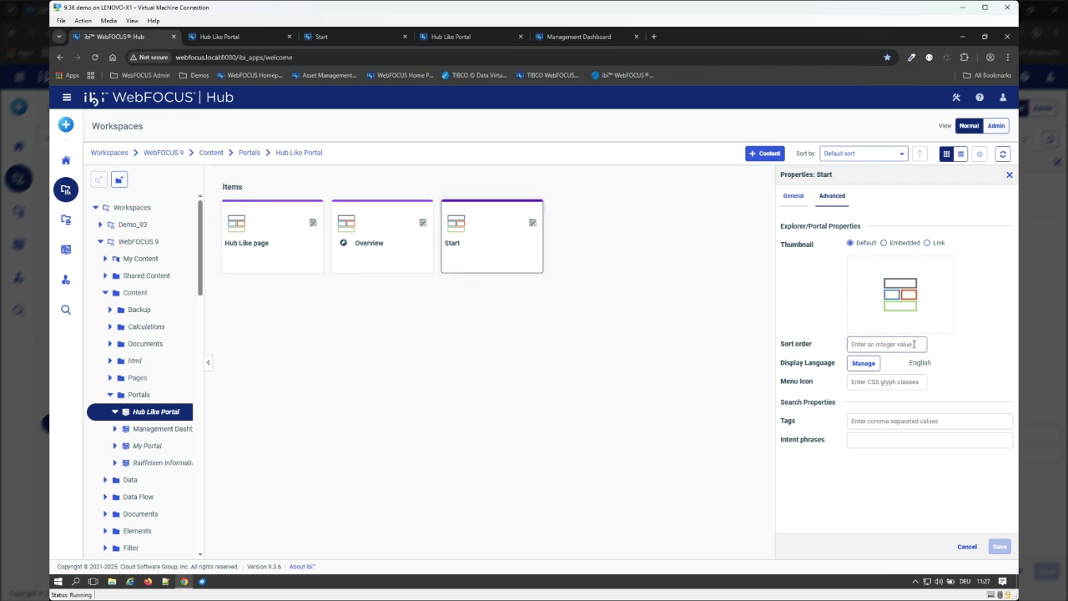
type("100")
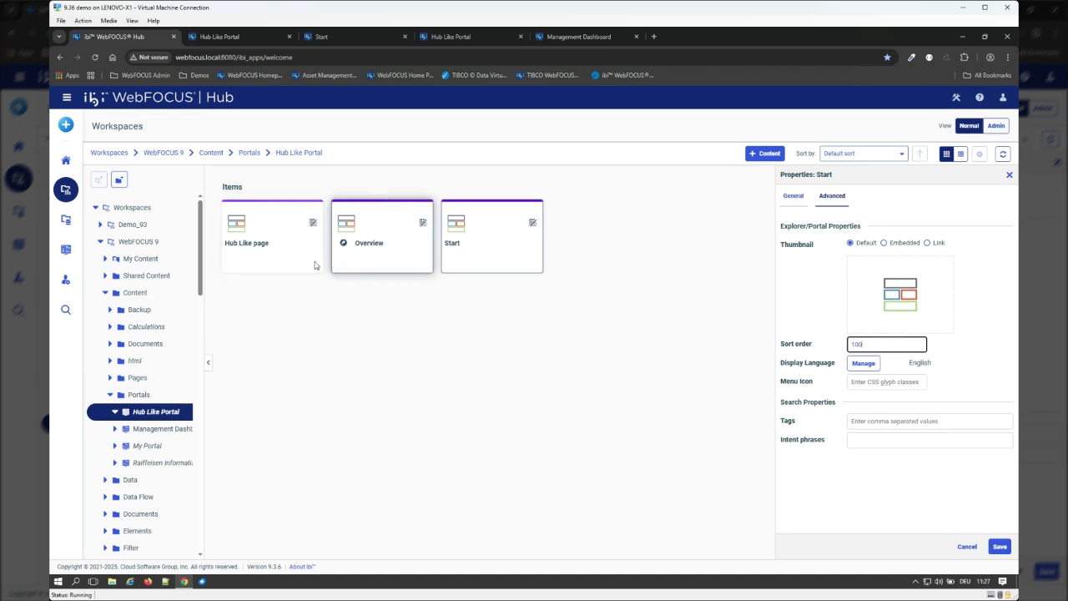
left_click(260, 268)
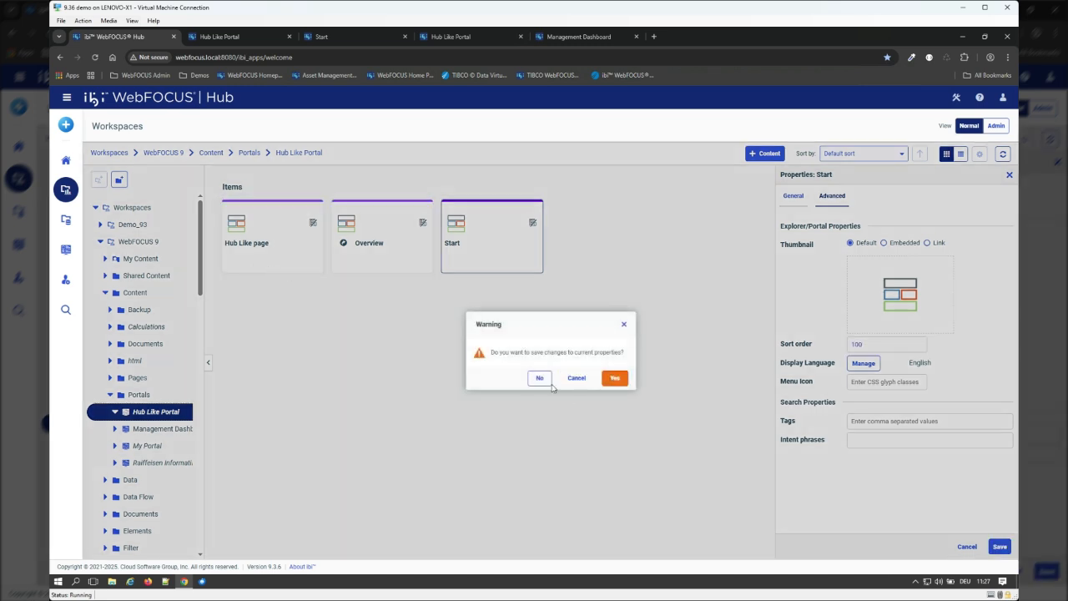
left_click(614, 378)
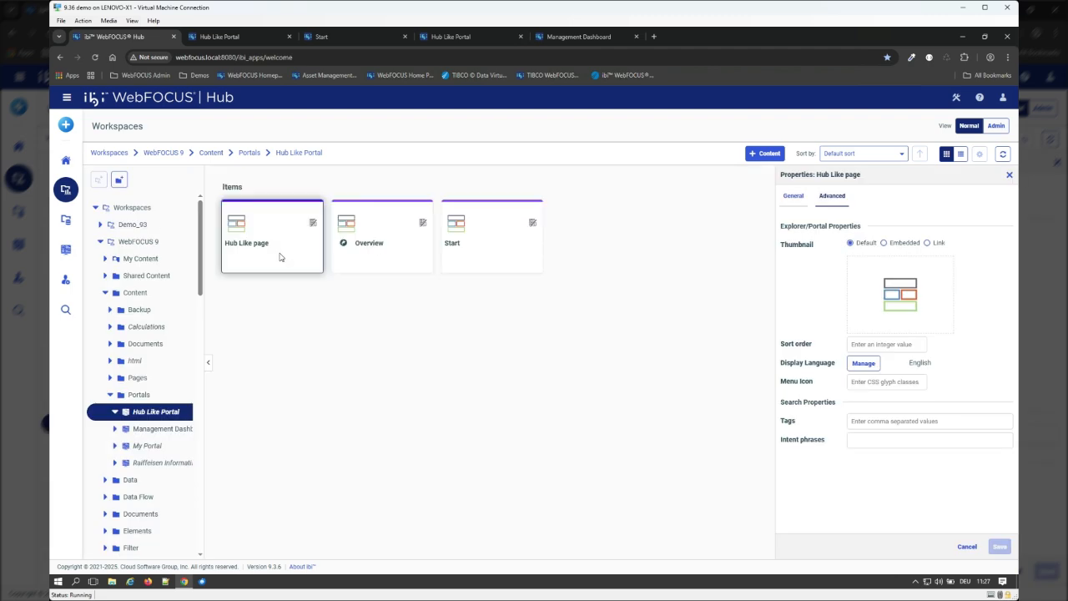
Step: Set the Hub Like page's sort order to 200 and save its properties
left_click(872, 345)
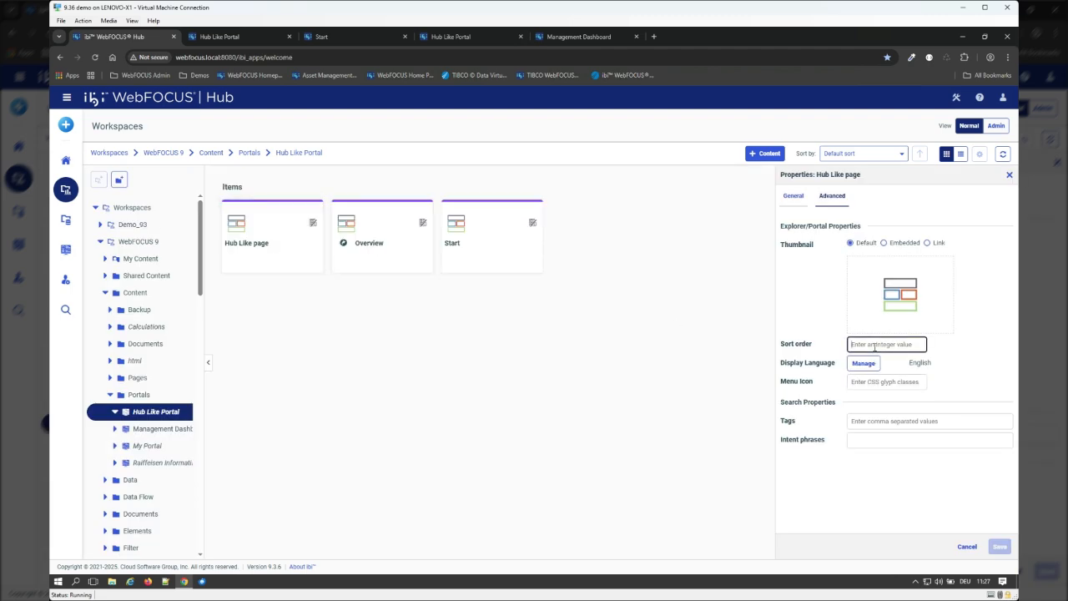
type("200")
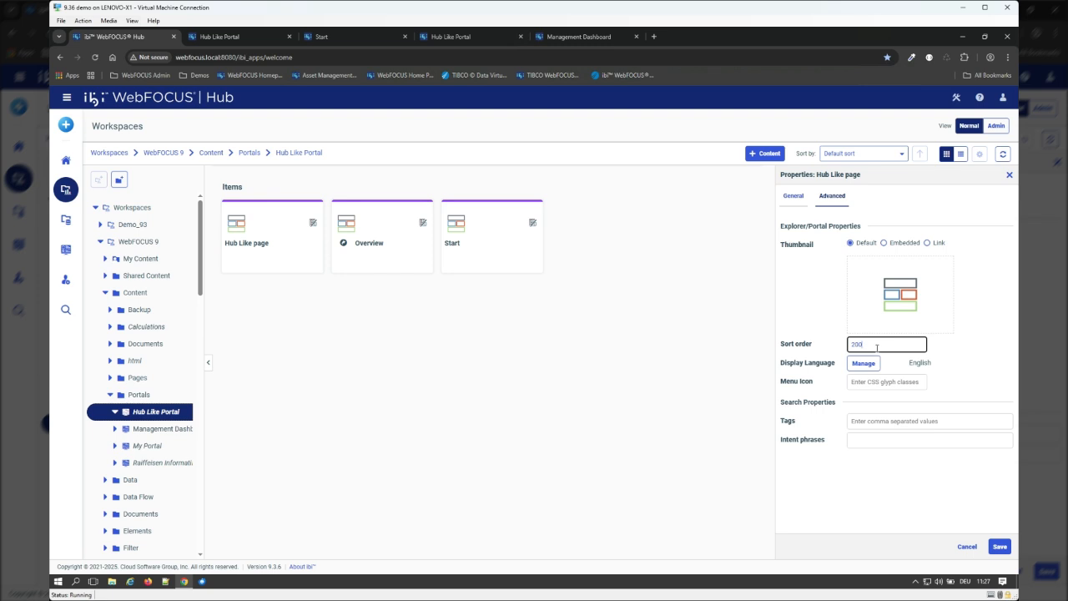
left_click(1000, 546)
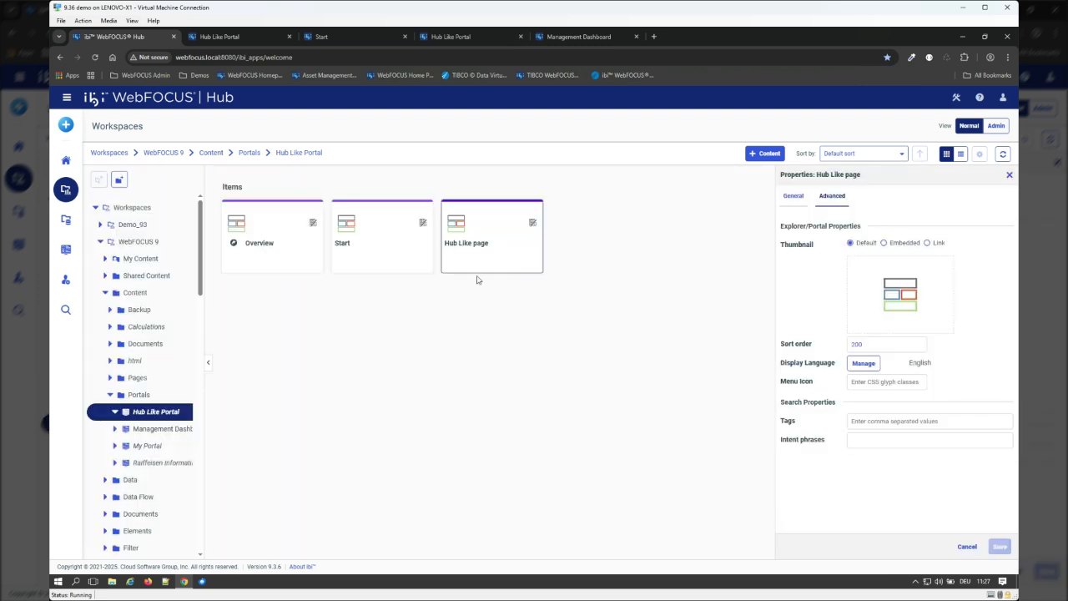
Step: Check the Overview page's general and advanced properties, then set the Start page's sort order to -100 and save it
left_click(269, 269)
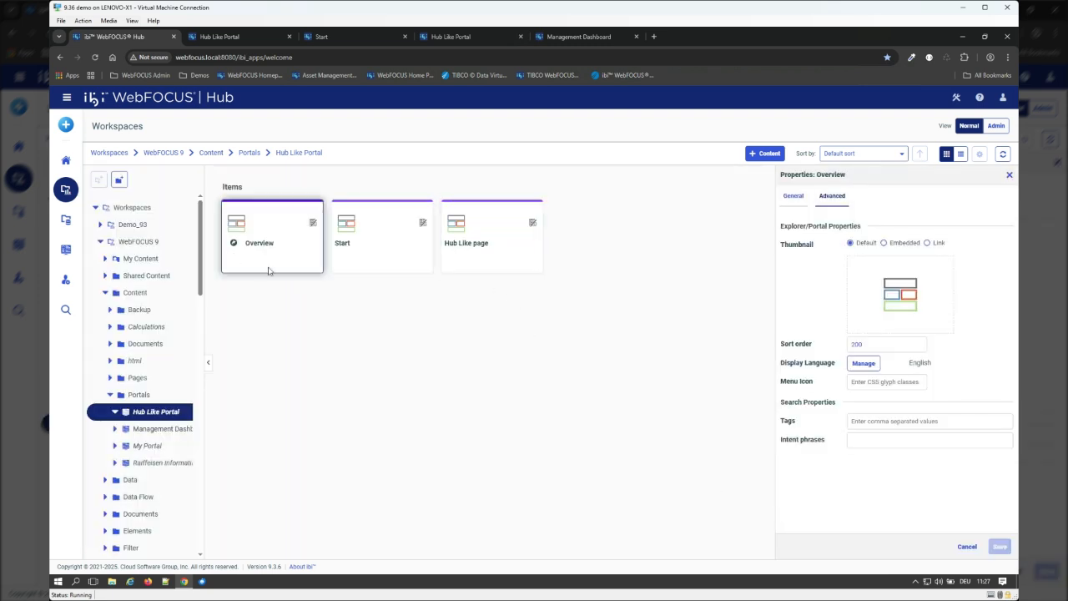
left_click(794, 197)
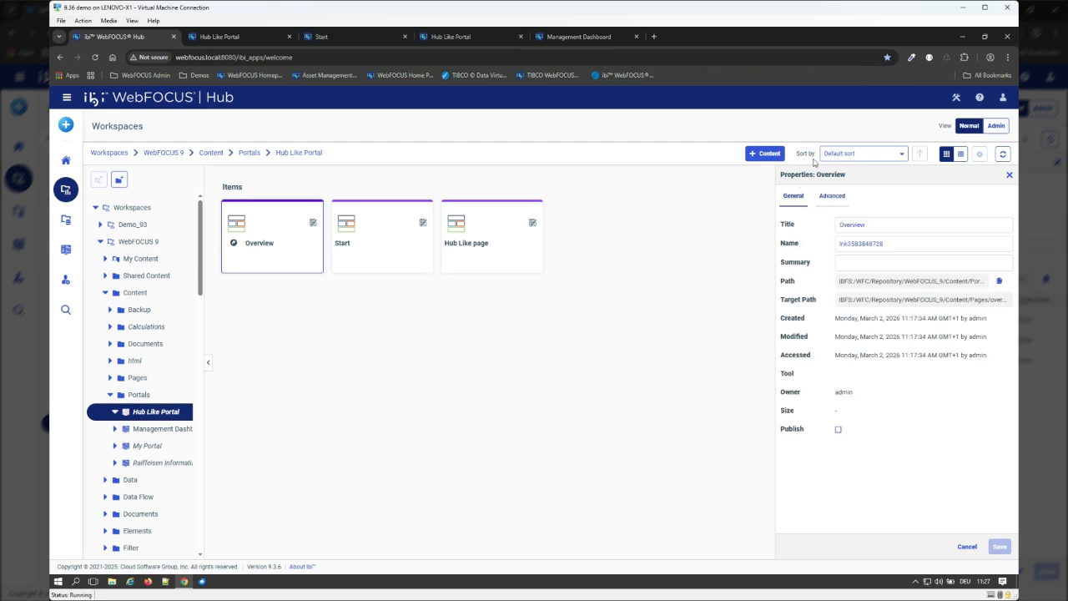
left_click(832, 197)
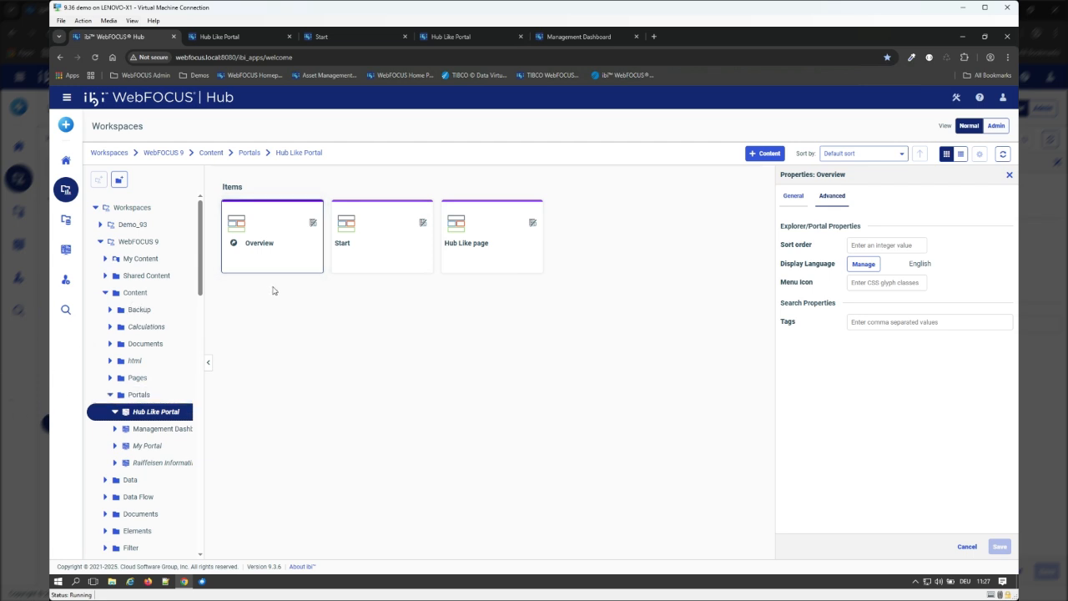
left_click(382, 264)
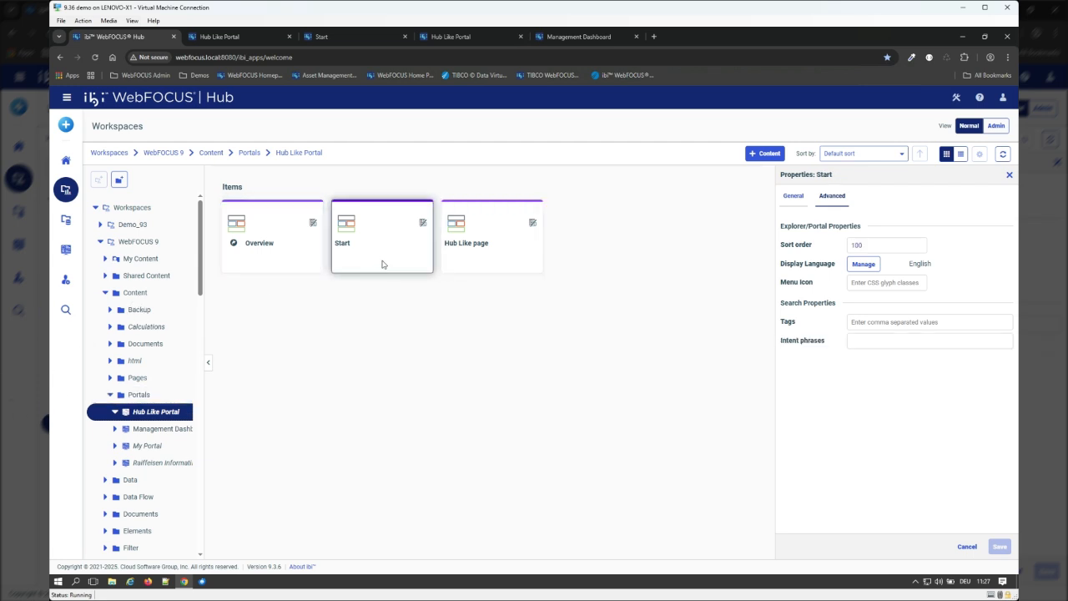
left_click(853, 248)
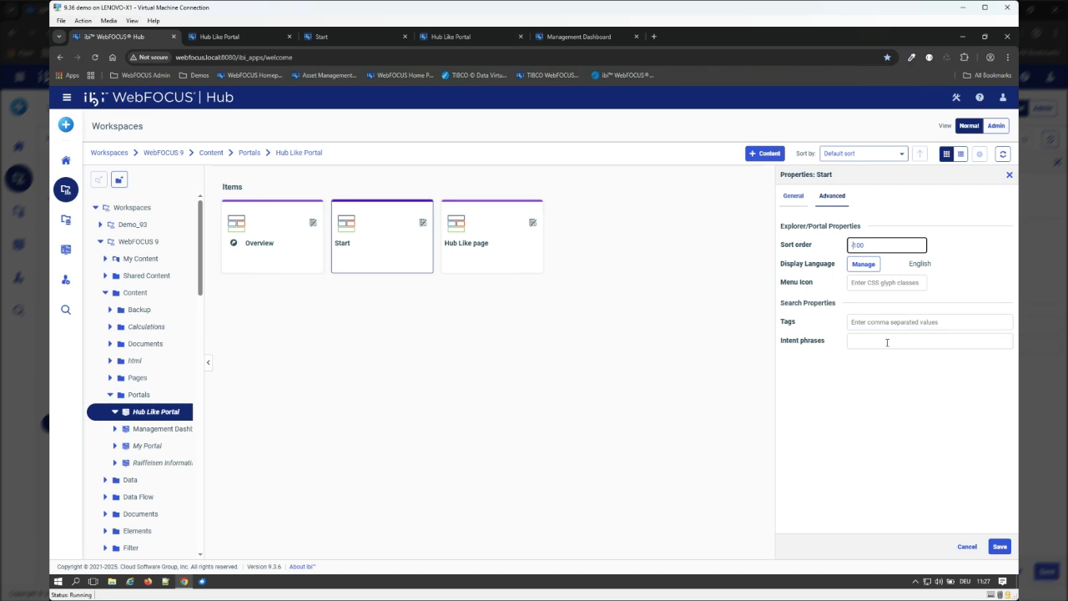
left_click(1001, 549)
left_click(961, 548)
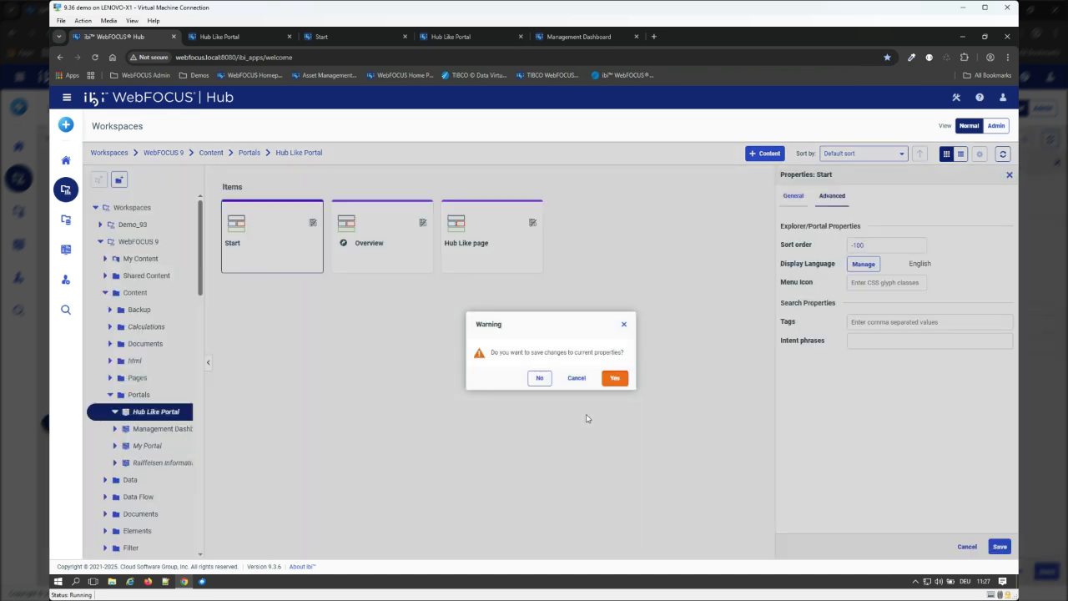
left_click(620, 382)
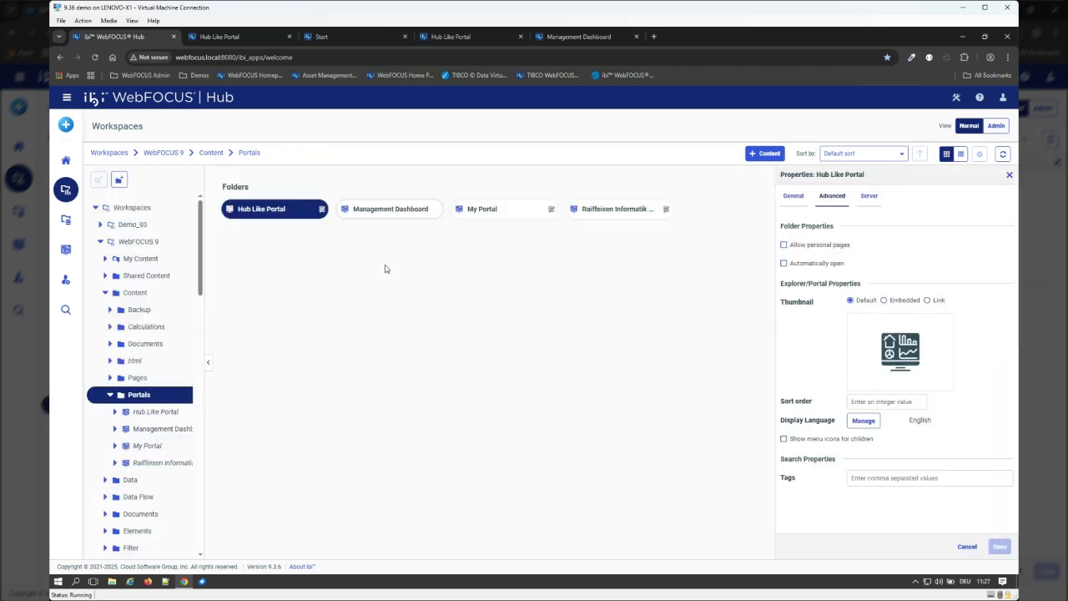
Step: Reload the running Hub Like Portal to check the page order and view its Start and Overview pages
left_click(434, 37)
left_click(362, 58)
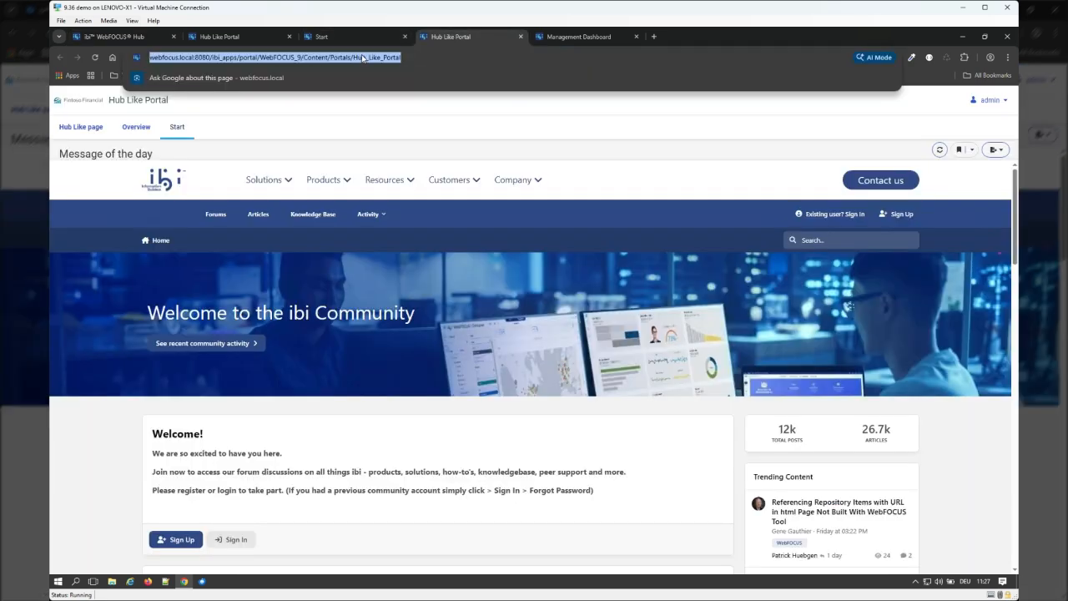
key("Return")
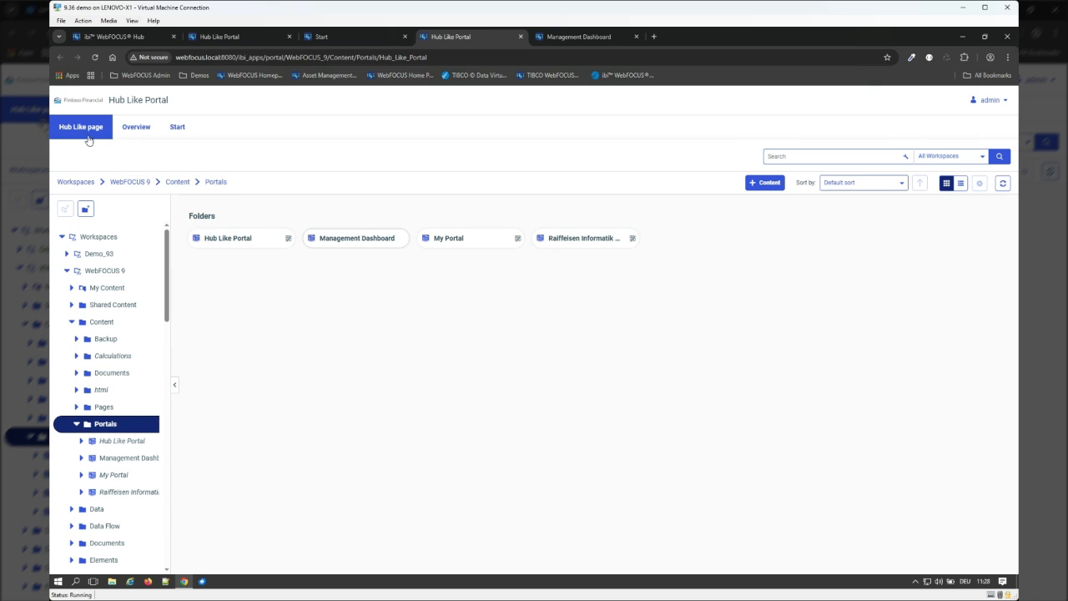
left_click(177, 127)
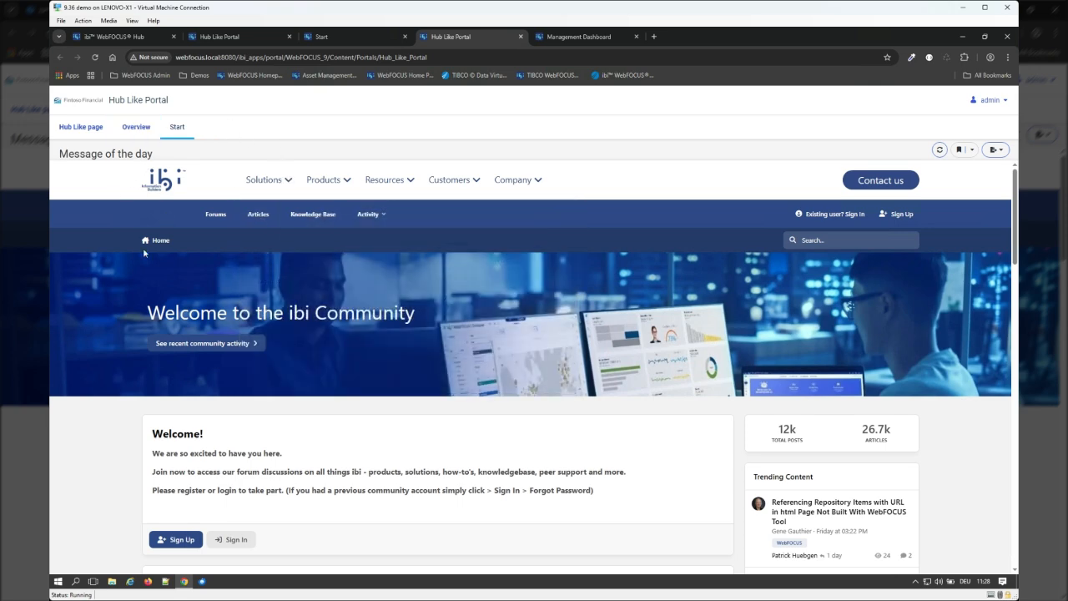
left_click(133, 126)
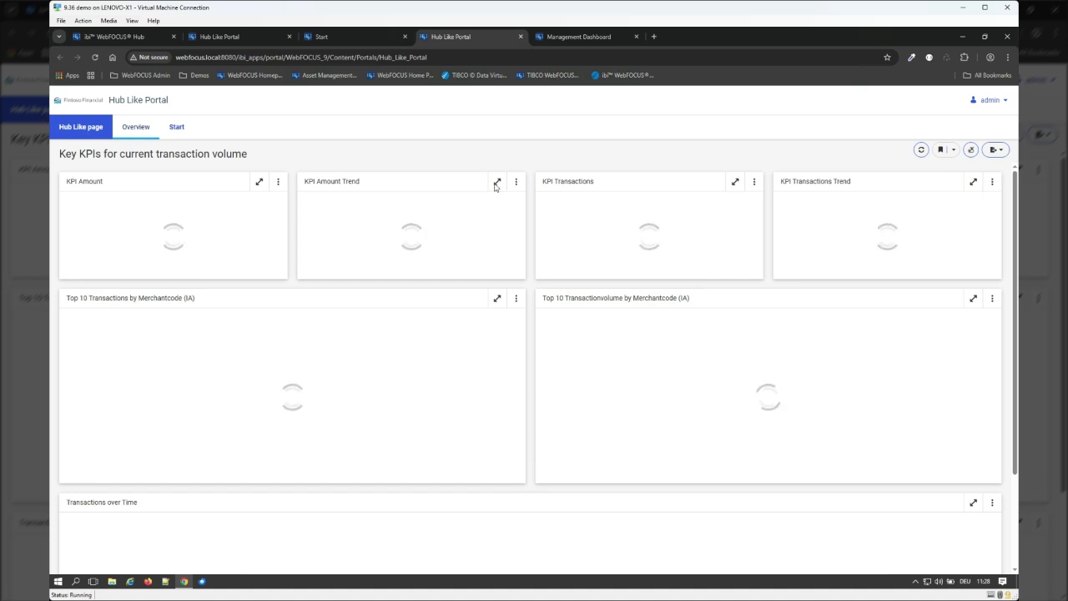